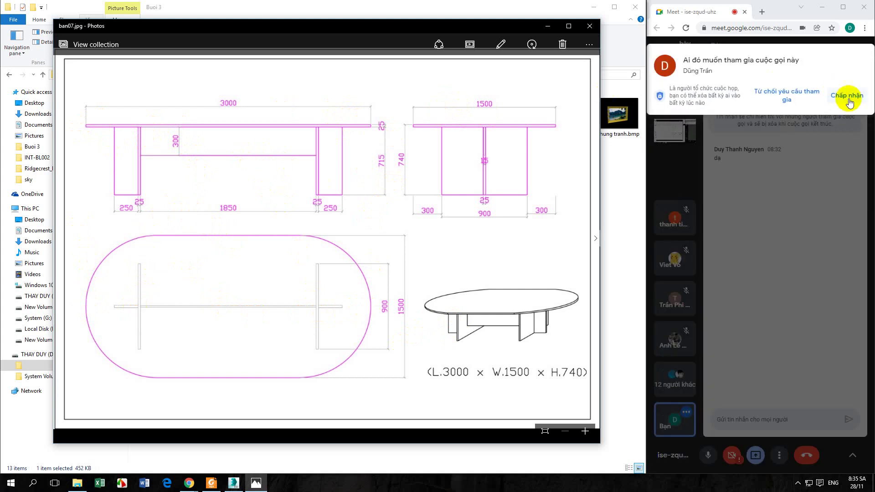
- Admit the waiting participant to the video call and switch to 3ds Max
{"action": "left_click", "coordinate": [846, 95]}
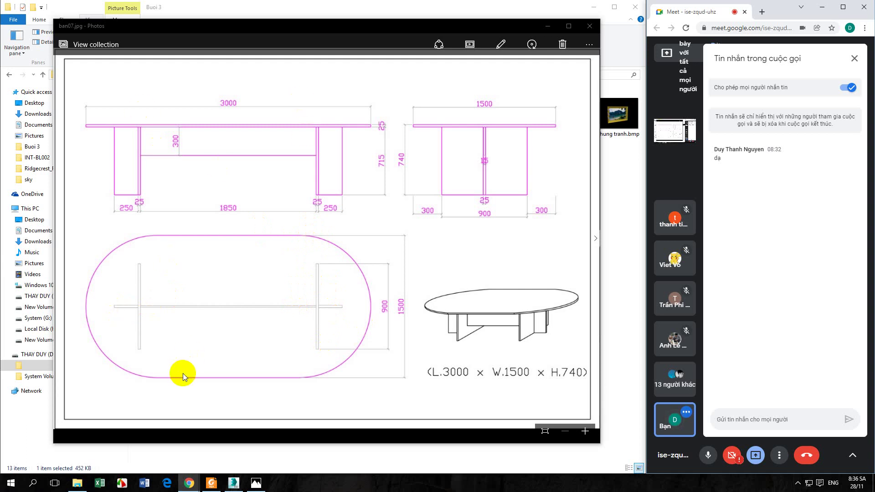
{"action": "left_click", "coordinate": [235, 483]}
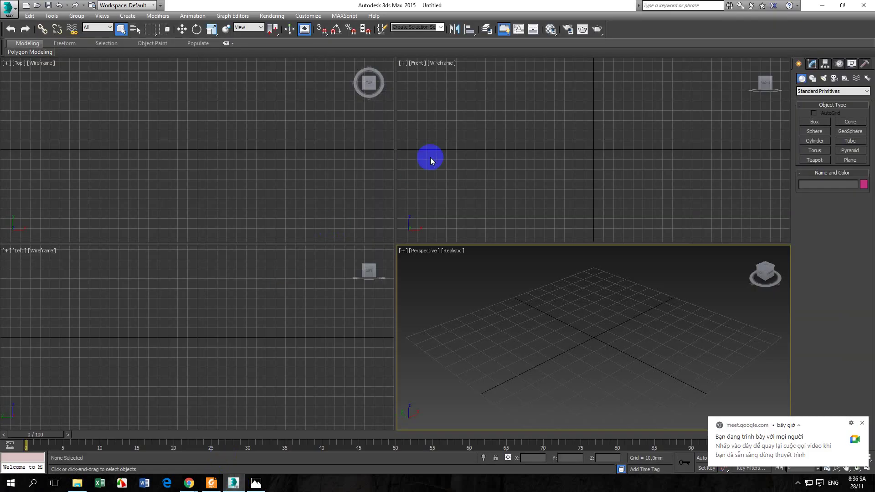
- Draw a rectangle spline about 81 mm long and 172 mm wide in the Top viewport
{"action": "left_click", "coordinate": [436, 136]}
{"action": "left_click", "coordinate": [227, 153]}
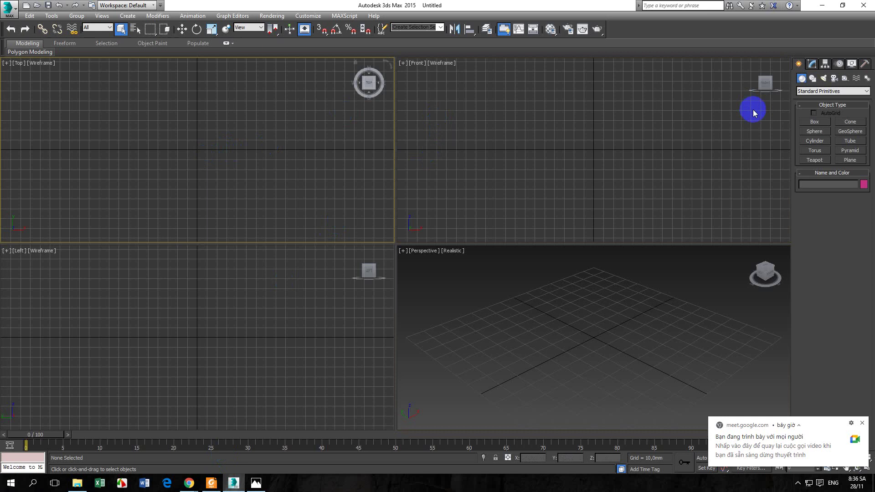
{"action": "left_click", "coordinate": [813, 78]}
{"action": "left_click", "coordinate": [850, 129]}
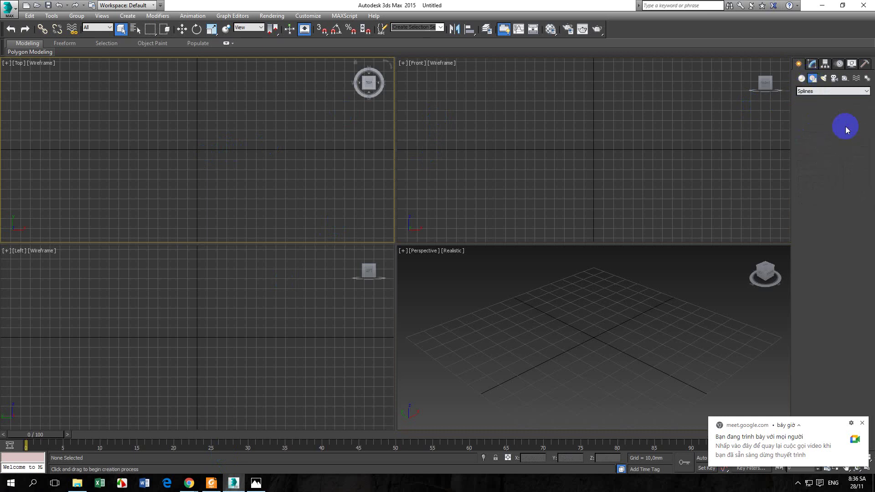
{"action": "left_click_drag", "start_coordinate": [95, 110], "coordinate": [263, 190]}
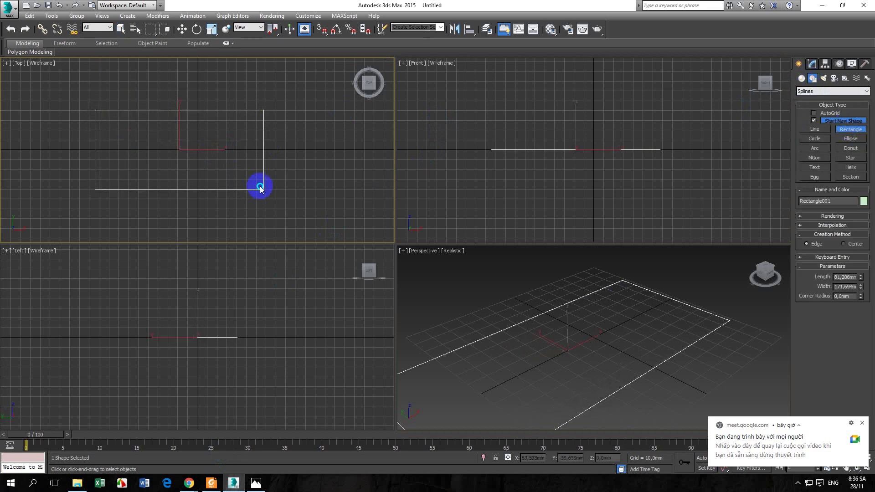
{"action": "right_click", "coordinate": [258, 187]}
- Set the rectangle's absolute world X position to 0 mm so it sits on the origin
{"action": "right_click", "coordinate": [184, 33]}
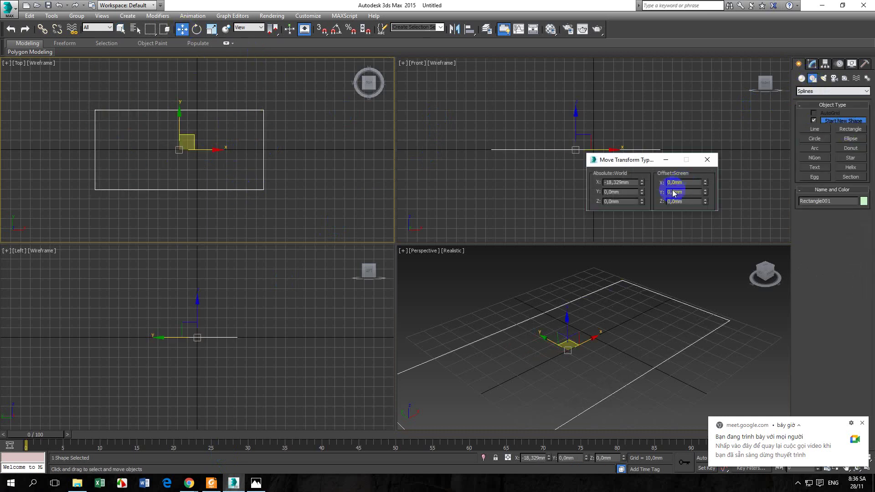
{"action": "right_click", "coordinate": [642, 182]}
{"action": "left_click", "coordinate": [707, 160]}
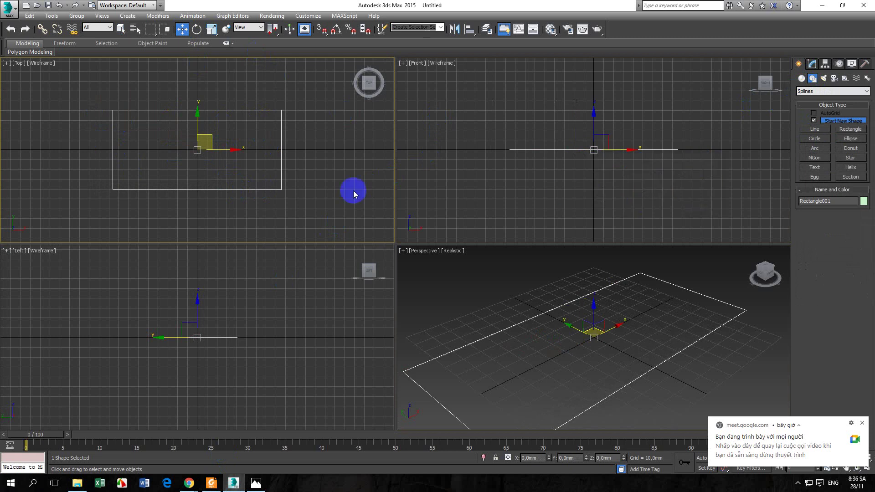
- Set the rectangle's length and width to 1500 mm each
{"action": "key", "text": "alt+w"}
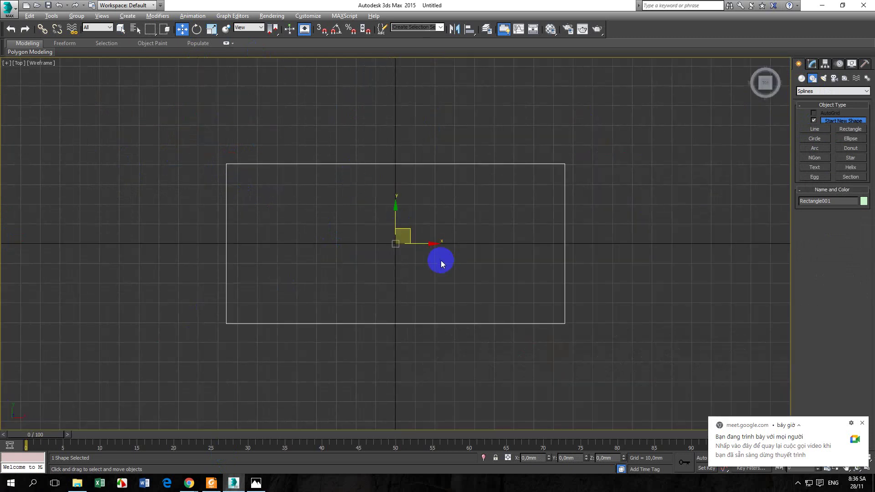
{"action": "middle_click_drag", "start_coordinate": [450, 256], "coordinate": [423, 267]}
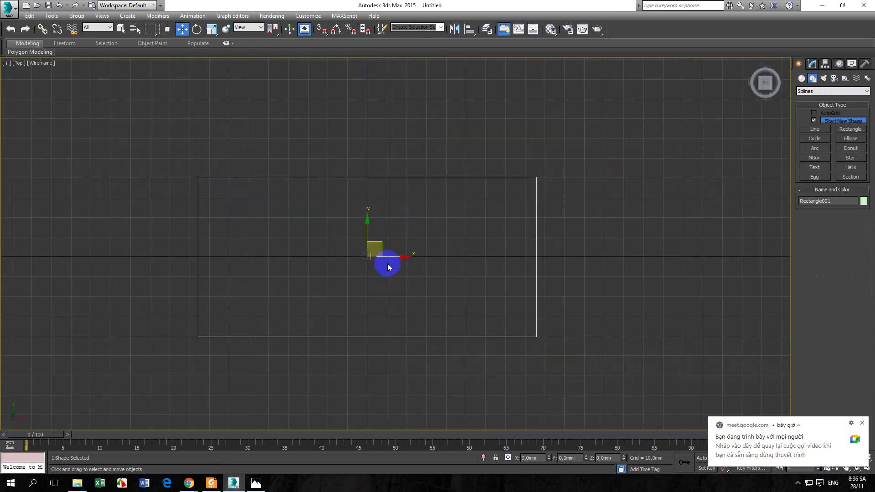
{"action": "left_click", "coordinate": [812, 63]}
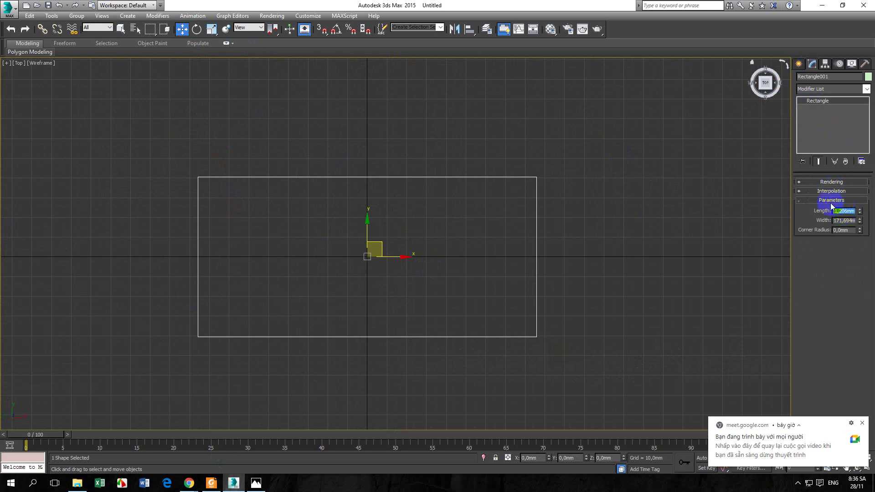
{"action": "type", "text": "1500"}
{"action": "key", "text": "Return"}
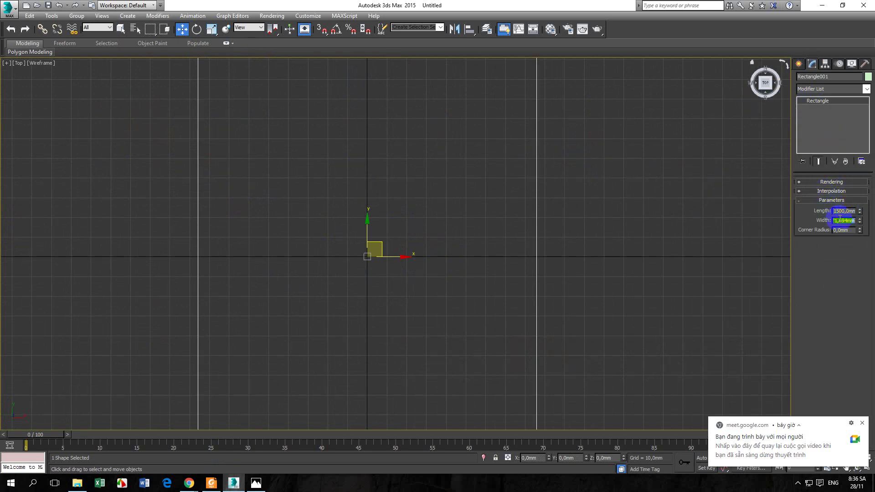
{"action": "left_click", "coordinate": [840, 220]}
{"action": "type", "text": "1500"}
{"action": "key", "text": "Return"}
- Choose the Circle tool and enable 3D snapping to vertices, endpoints and midpoints
{"action": "scroll", "coordinate": [451, 275], "scroll_direction": "down", "scroll_amount": 8}
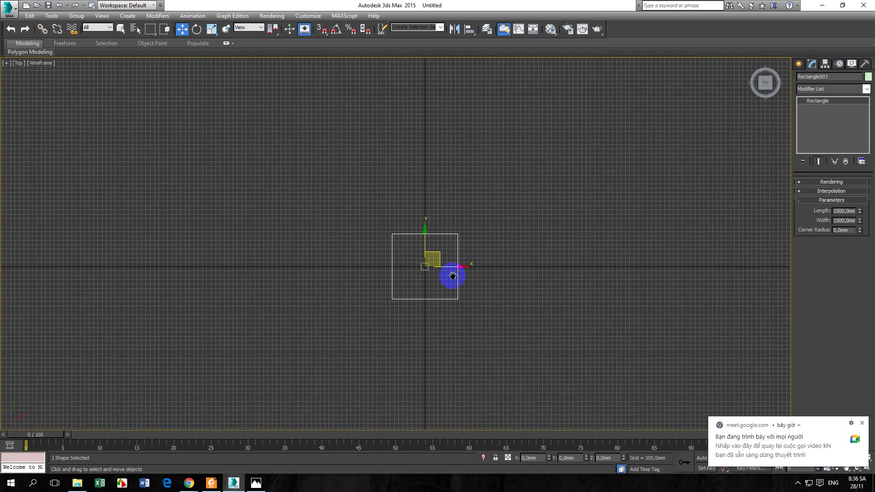
{"action": "middle_click_drag", "start_coordinate": [453, 275], "coordinate": [387, 251]}
{"action": "key", "text": "f"}
{"action": "key", "text": "t"}
{"action": "scroll", "coordinate": [406, 264], "scroll_direction": "up", "scroll_amount": 3}
{"action": "left_click", "coordinate": [799, 64]}
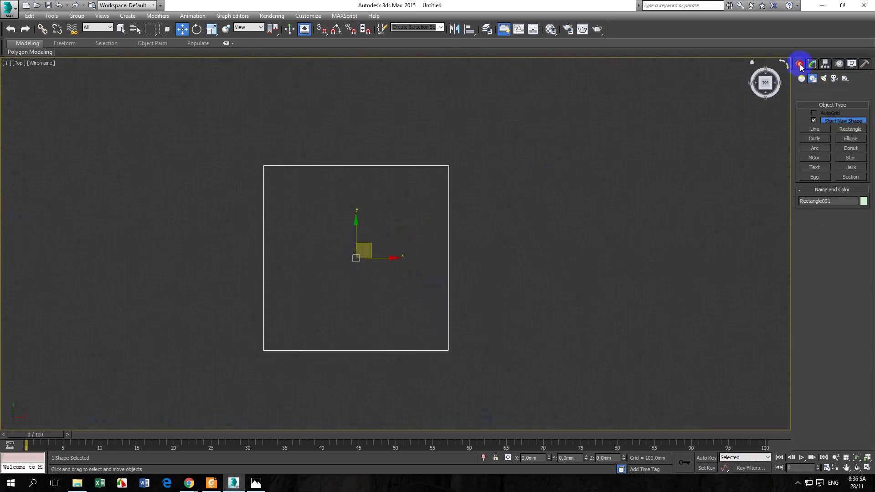
{"action": "left_click", "coordinate": [818, 139]}
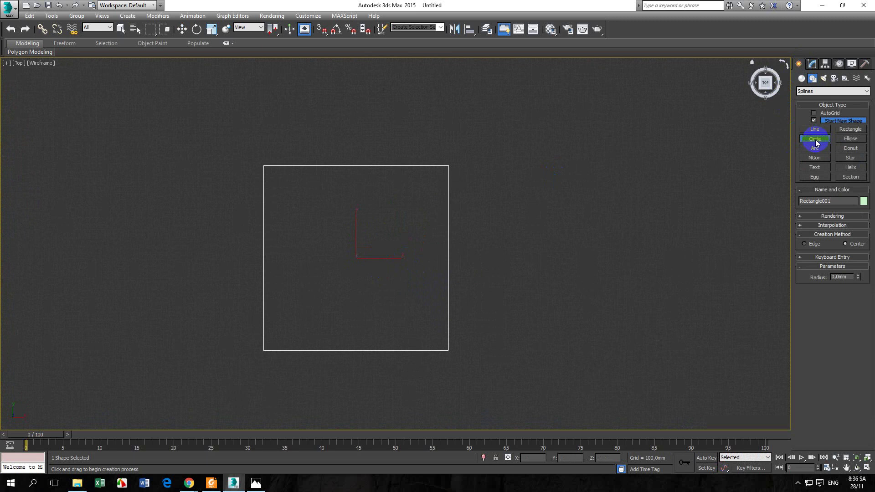
{"action": "left_click", "coordinate": [322, 30]}
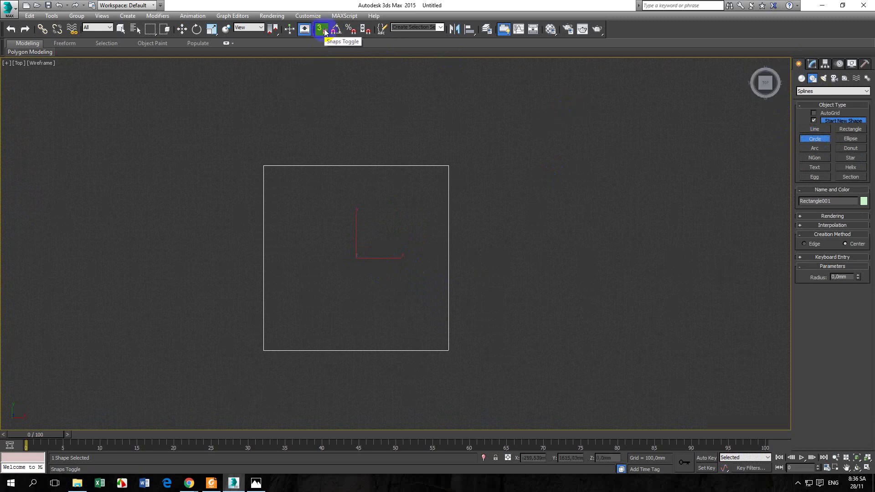
{"action": "right_click", "coordinate": [325, 31]}
{"action": "left_click", "coordinate": [392, 241]}
{"action": "left_click", "coordinate": [450, 243]}
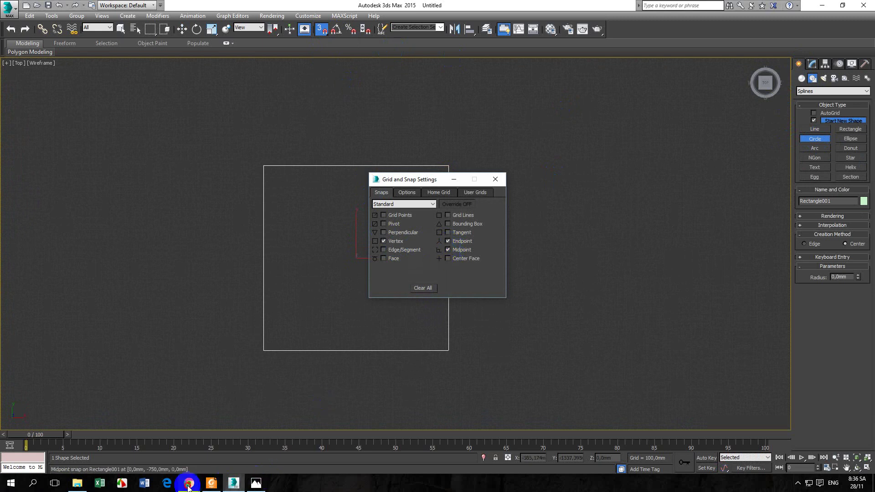
- Bring up the video call window and admit the participant asking to join
{"action": "mouse_move", "coordinate": [189, 483]}
{"action": "left_click", "coordinate": [170, 454]}
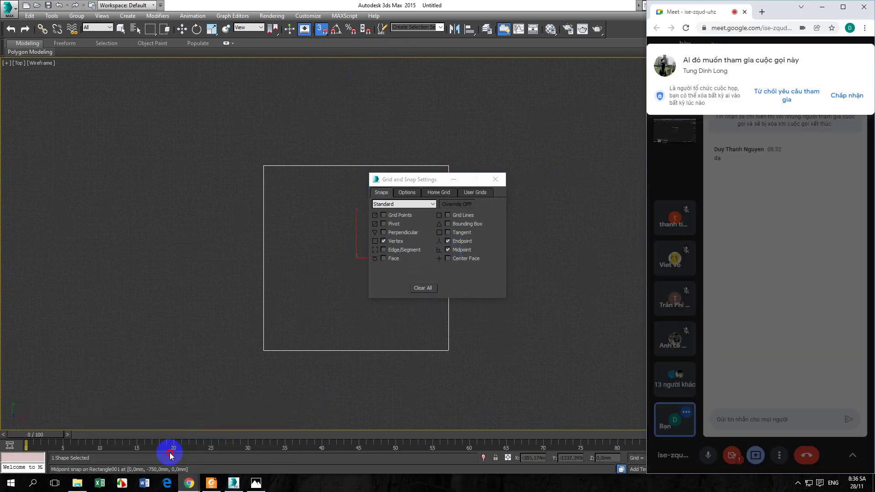
{"action": "left_click", "coordinate": [846, 95]}
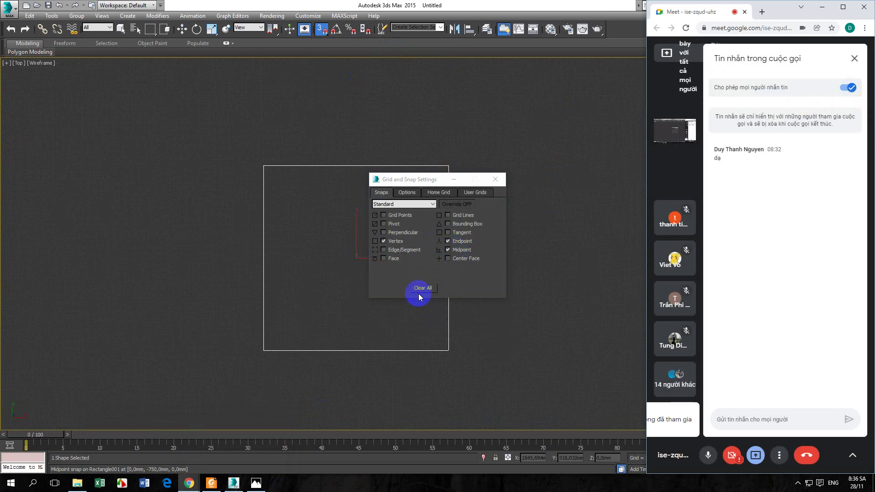
- Draw two circles centred on the midpoints of the square's right and left sides, each reaching the square's upper corner
{"action": "left_click", "coordinate": [494, 180]}
{"action": "left_click_drag", "start_coordinate": [448, 258], "coordinate": [449, 165]}
{"action": "left_click_drag", "start_coordinate": [263, 259], "coordinate": [264, 167]}
{"action": "key", "text": "w"}
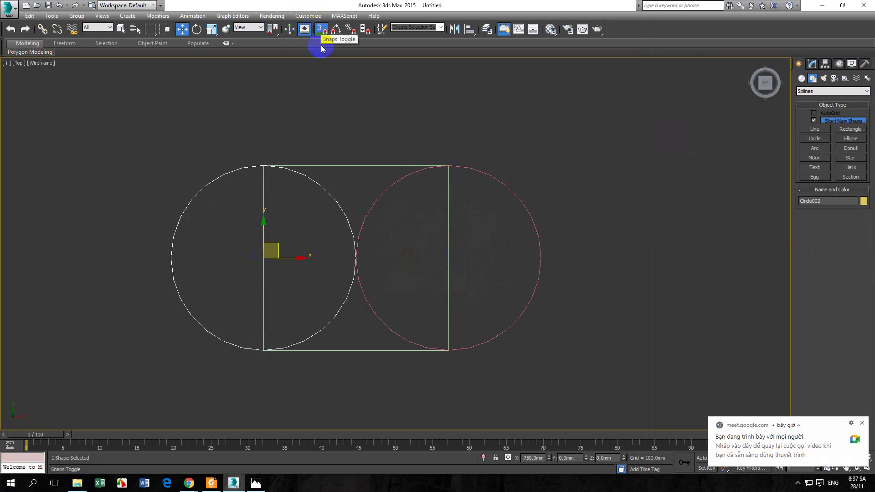
- Turn off 3D snapping and deselect the left circle
{"action": "middle_click_drag", "start_coordinate": [420, 291], "coordinate": [419, 259]}
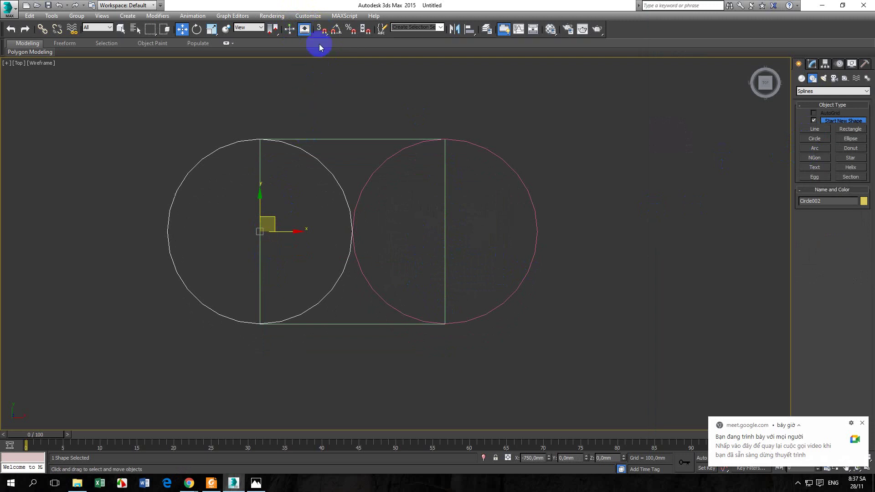
{"action": "left_click", "coordinate": [321, 30]}
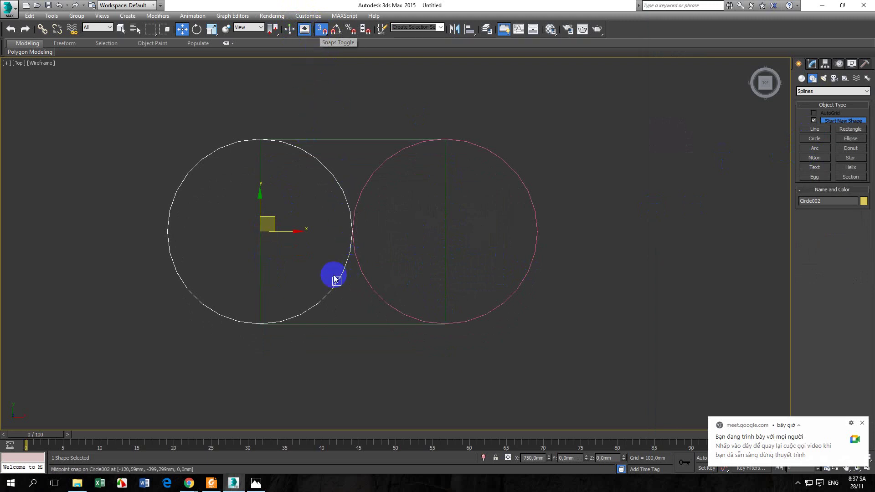
{"action": "left_click", "coordinate": [321, 29]}
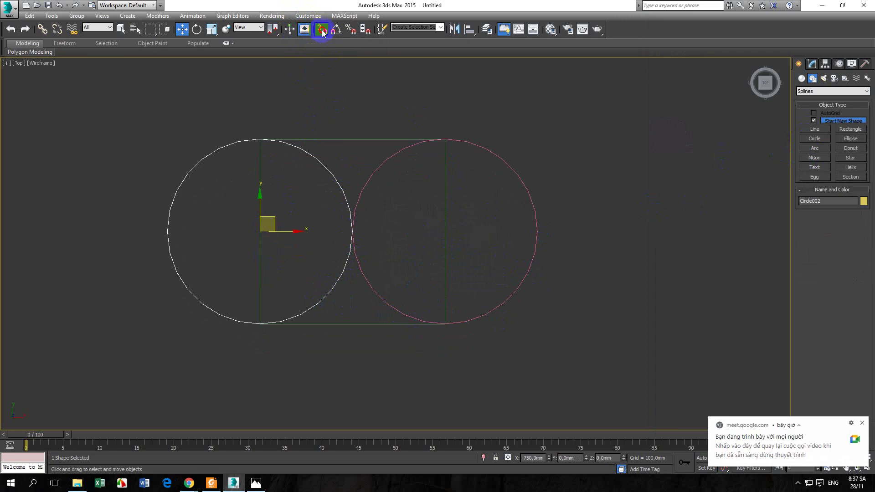
{"action": "middle_click_drag", "start_coordinate": [372, 197], "coordinate": [348, 225]}
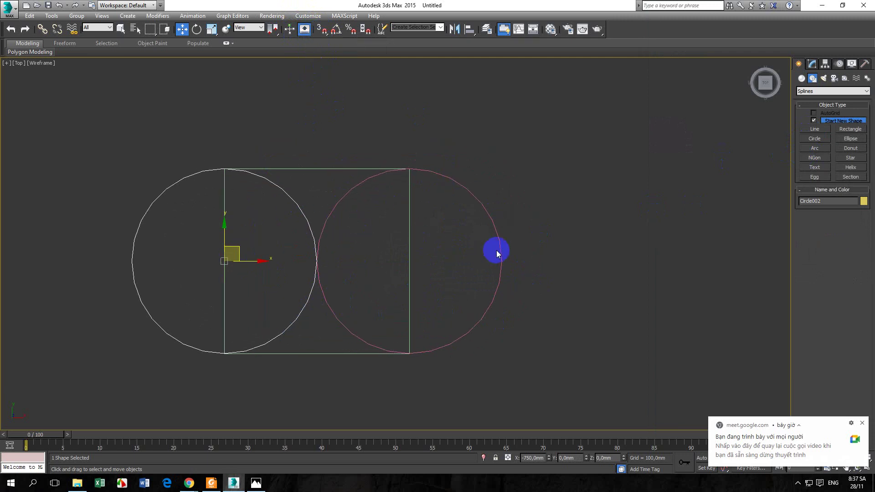
{"action": "left_click", "coordinate": [446, 249]}
{"action": "middle_click_drag", "start_coordinate": [332, 274], "coordinate": [370, 254]}
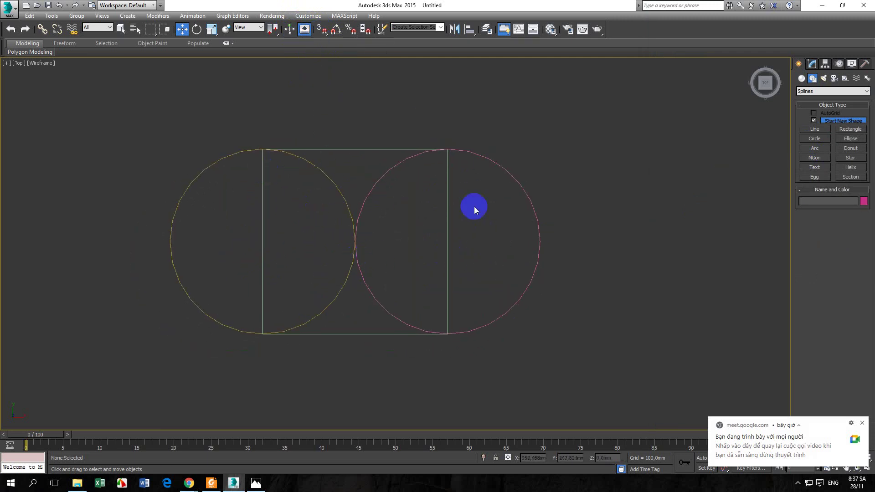
- Apply an Edit Spline modifier to the square between the two circles
{"action": "left_click", "coordinate": [375, 149]}
{"action": "left_click", "coordinate": [811, 63]}
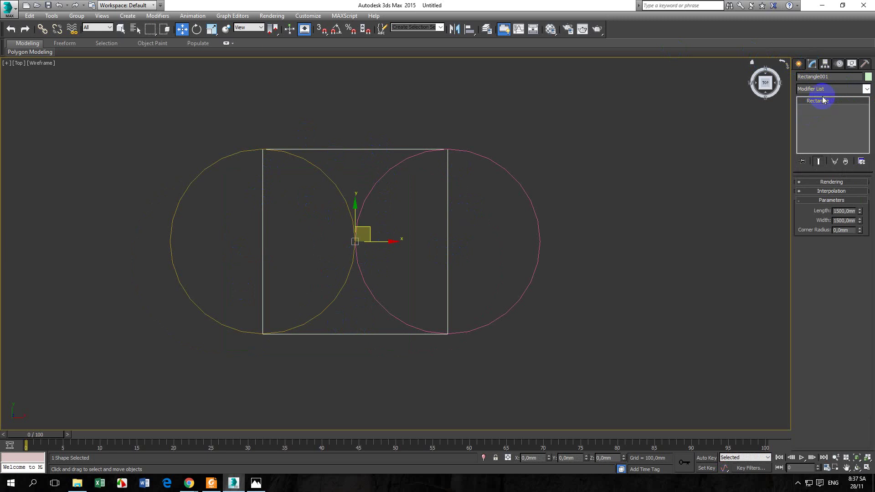
{"action": "left_click", "coordinate": [826, 89]}
{"action": "scroll", "coordinate": [820, 228], "scroll_direction": "down", "scroll_amount": 3}
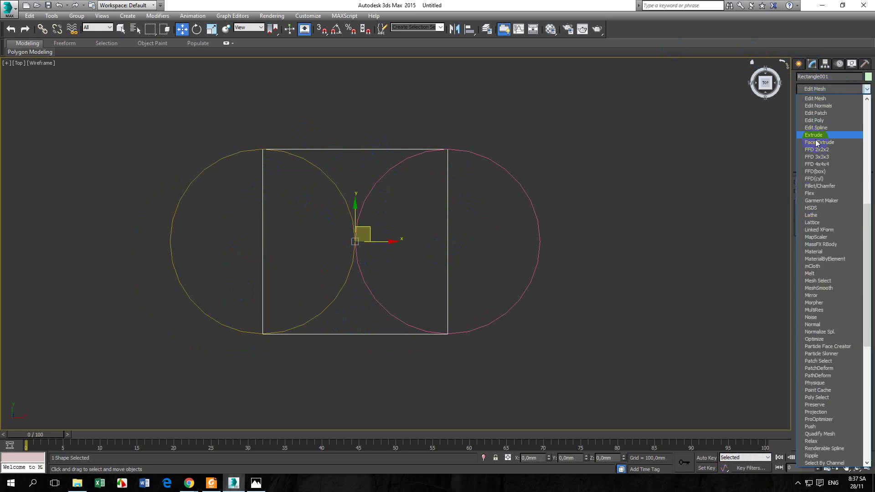
{"action": "left_click", "coordinate": [816, 128]}
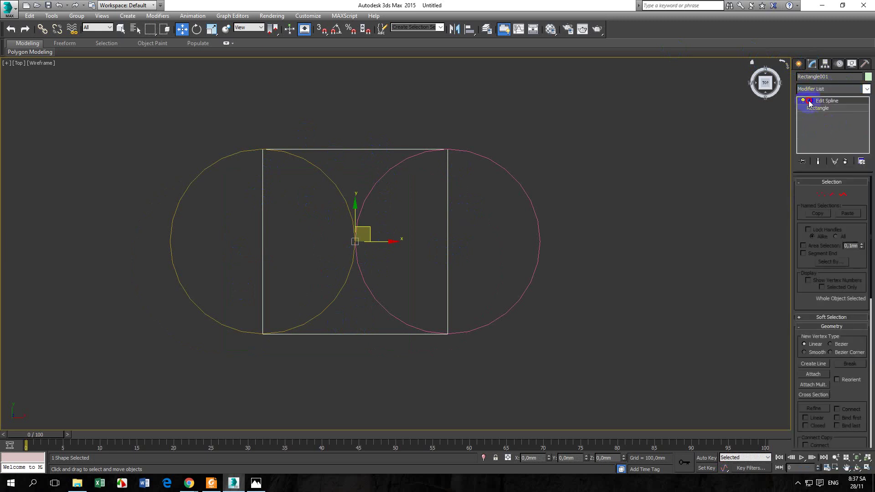
- Attach both circles to the square's editable spline, leave vertex editing and reselect the combined shape
{"action": "left_click", "coordinate": [809, 103]}
{"action": "left_click", "coordinate": [827, 108]}
{"action": "scroll", "coordinate": [856, 207], "scroll_direction": "down", "scroll_amount": 2}
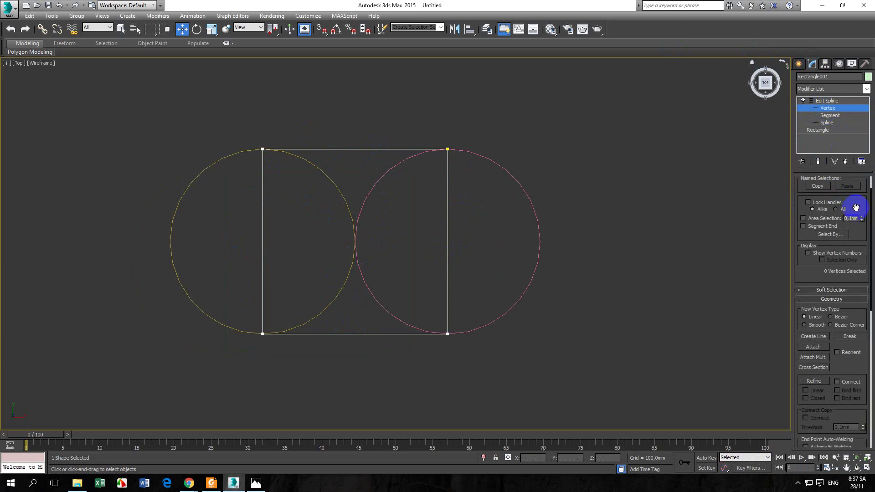
{"action": "scroll", "coordinate": [824, 348], "scroll_direction": "down", "scroll_amount": 2}
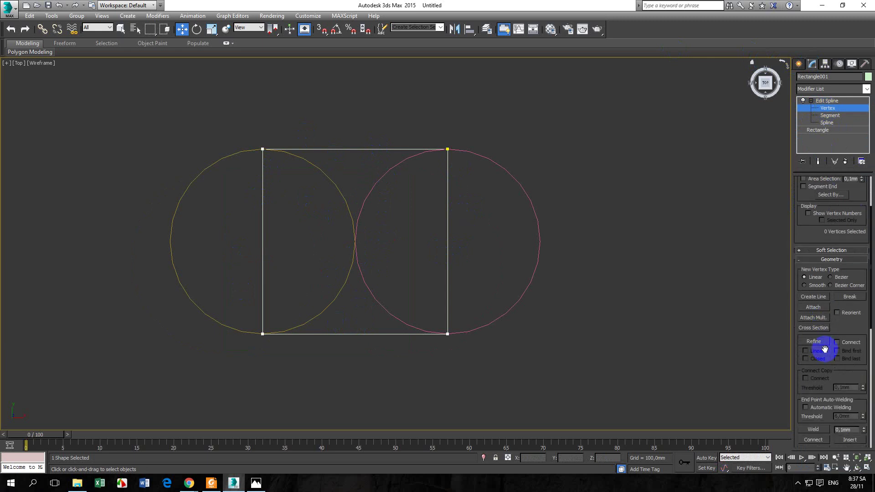
{"action": "left_click", "coordinate": [512, 306]}
{"action": "left_click", "coordinate": [337, 294]}
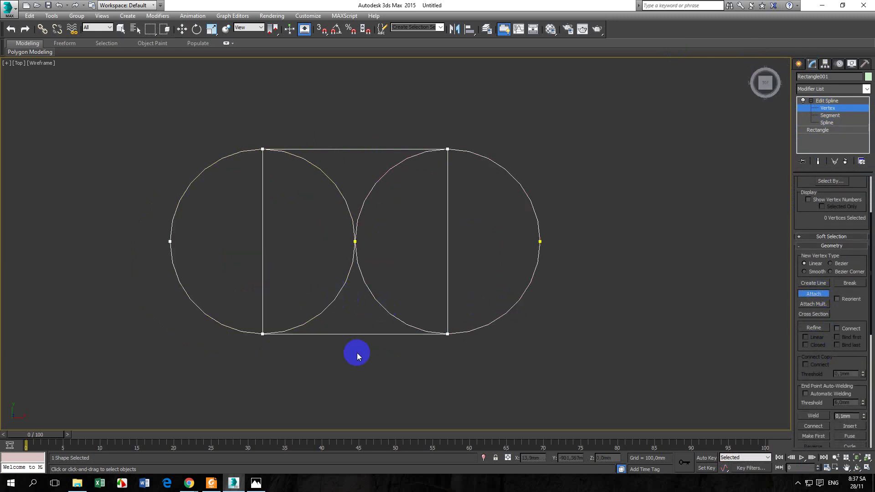
{"action": "right_click", "coordinate": [600, 209]}
{"action": "left_click", "coordinate": [824, 101]}
{"action": "left_click", "coordinate": [628, 306]}
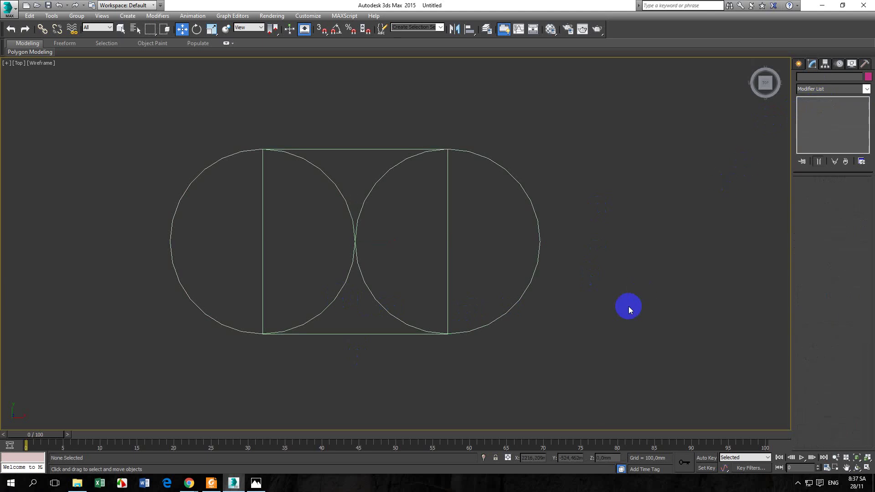
{"action": "left_click", "coordinate": [519, 296]}
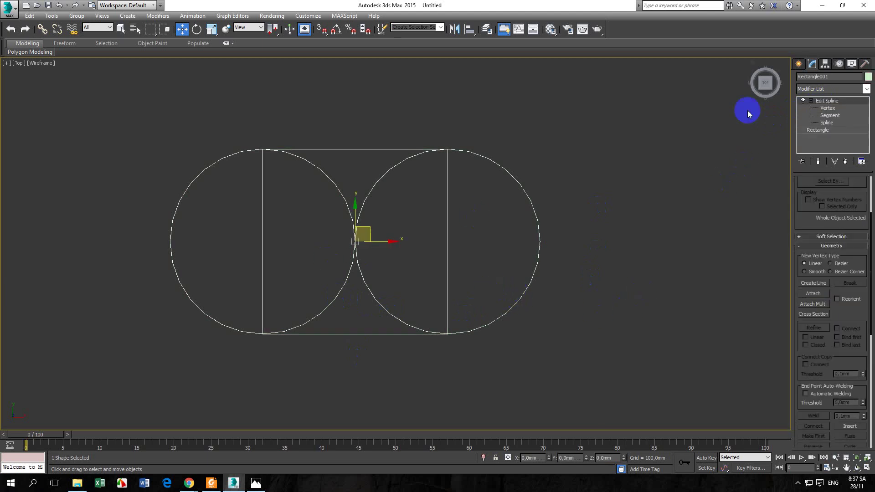
- Try to merge the square spline with the left circle using a Boolean union
{"action": "left_click", "coordinate": [826, 122]}
{"action": "left_click", "coordinate": [357, 145]}
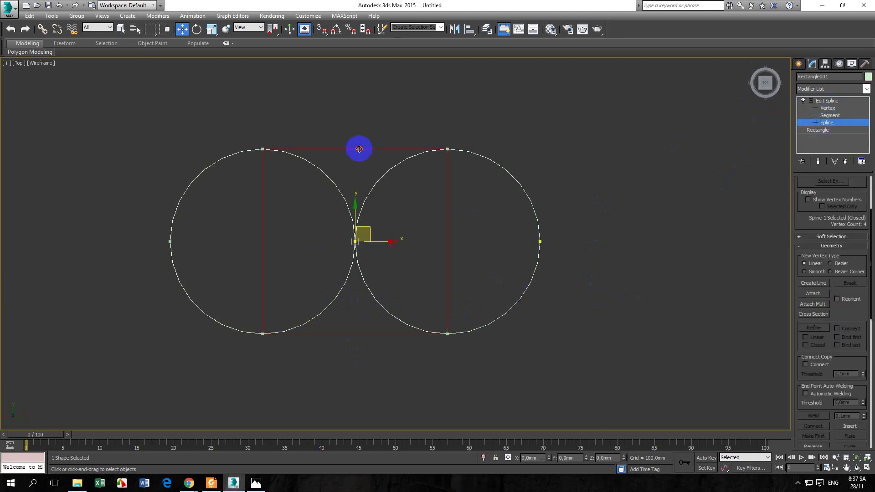
{"action": "scroll", "coordinate": [844, 294], "scroll_direction": "down", "scroll_amount": 3}
{"action": "scroll", "coordinate": [843, 319], "scroll_direction": "down", "scroll_amount": 4}
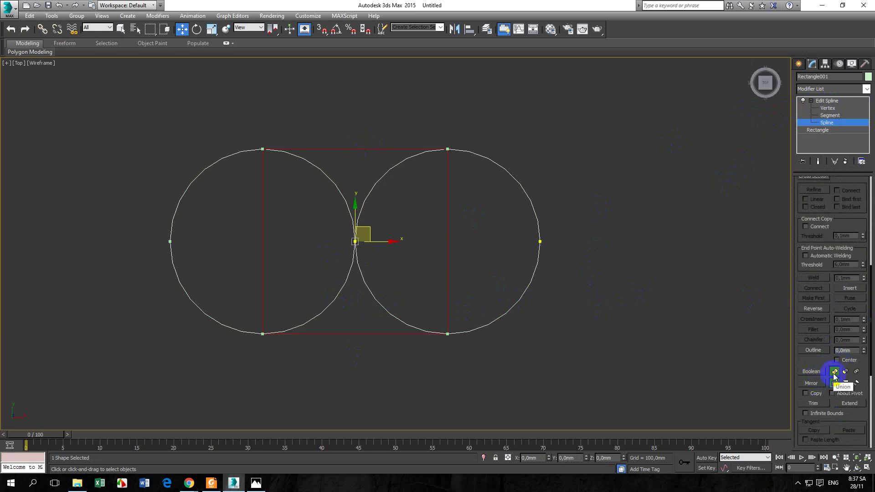
{"action": "left_click", "coordinate": [811, 372]}
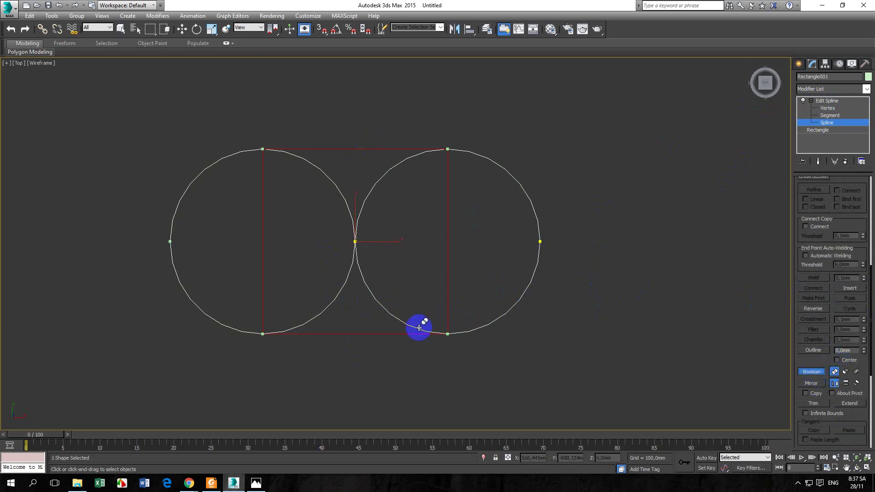
{"action": "left_click", "coordinate": [333, 300]}
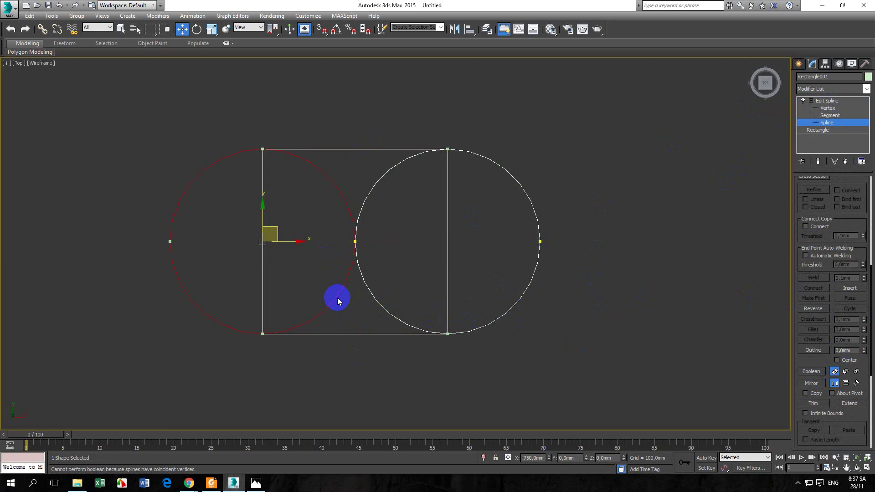
{"action": "left_click", "coordinate": [810, 371]}
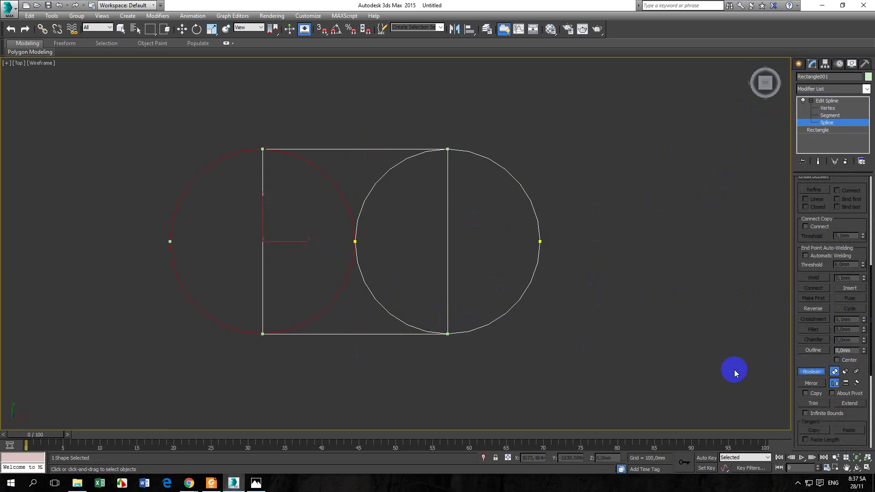
{"action": "right_click", "coordinate": [471, 259]}
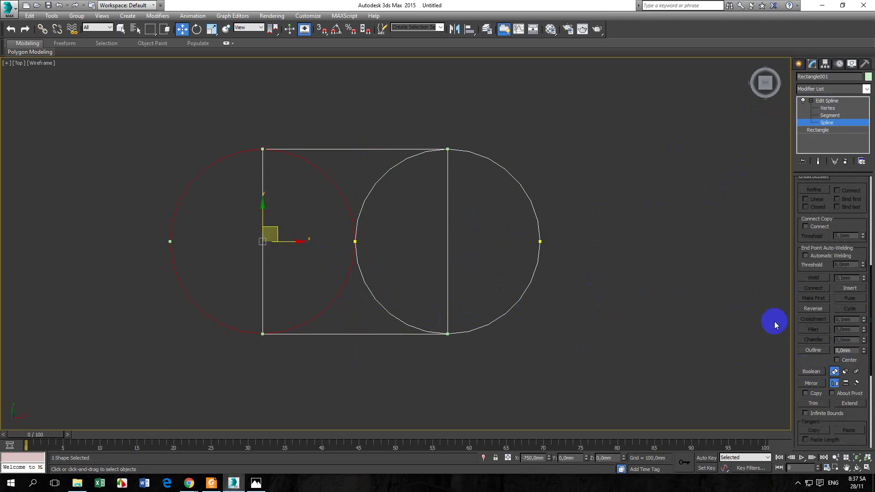
- Trim away both circles' inner arcs and the square's two vertical sides, leaving only the rounded outer outline
{"action": "left_click_drag", "start_coordinate": [819, 362], "coordinate": [819, 342]}
{"action": "left_click", "coordinate": [813, 384]}
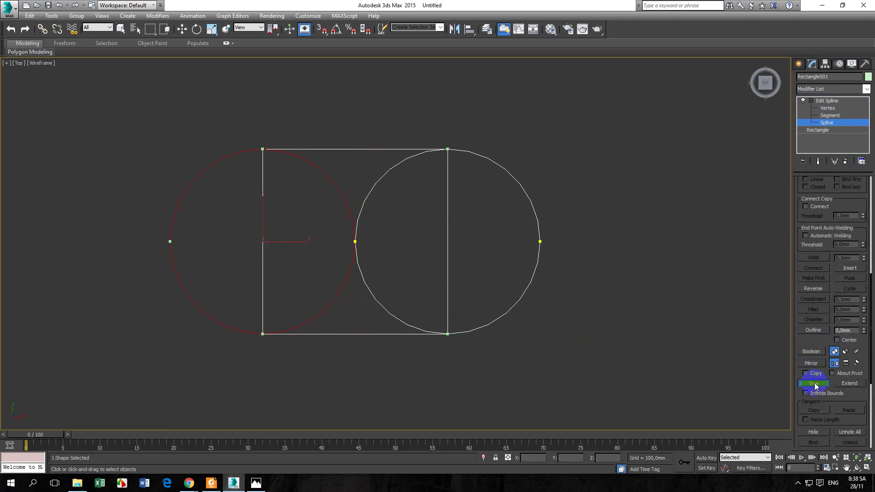
{"action": "left_click", "coordinate": [350, 211]}
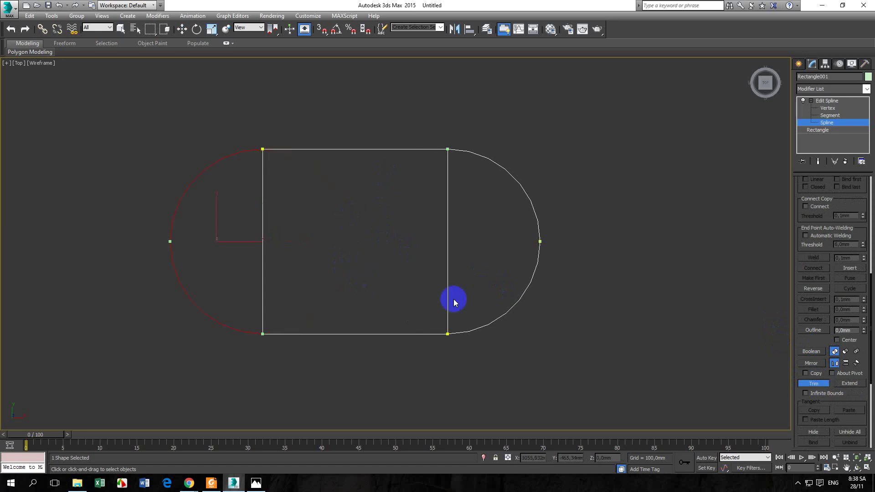
{"action": "left_click", "coordinate": [262, 278]}
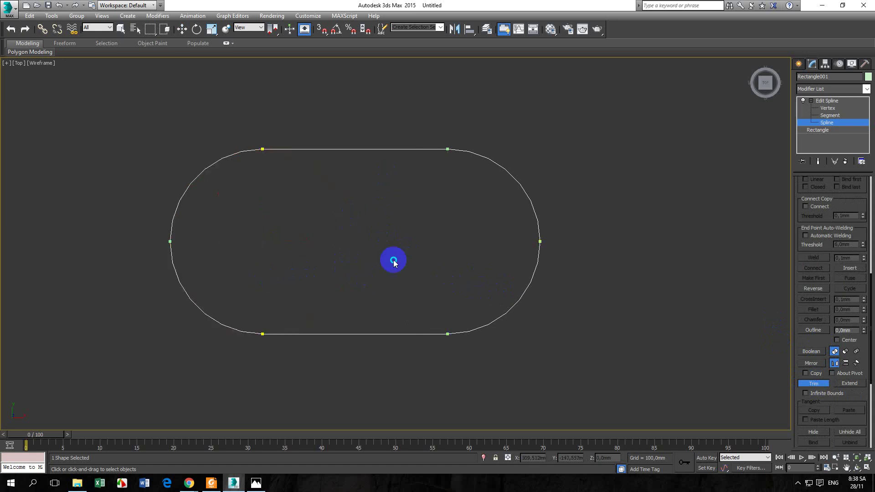
{"action": "right_click", "coordinate": [394, 259]}
- Fuse and weld the overlapping vertices where the right arc meets the upper and lower straight edges
{"action": "middle_click_drag", "start_coordinate": [260, 181], "coordinate": [288, 171]}
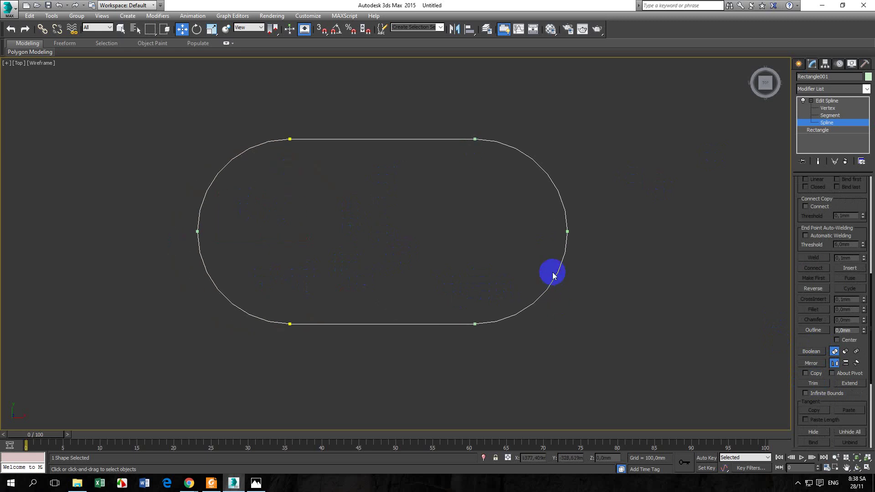
{"action": "middle_click_drag", "start_coordinate": [476, 258], "coordinate": [472, 273]}
{"action": "left_click", "coordinate": [827, 108]}
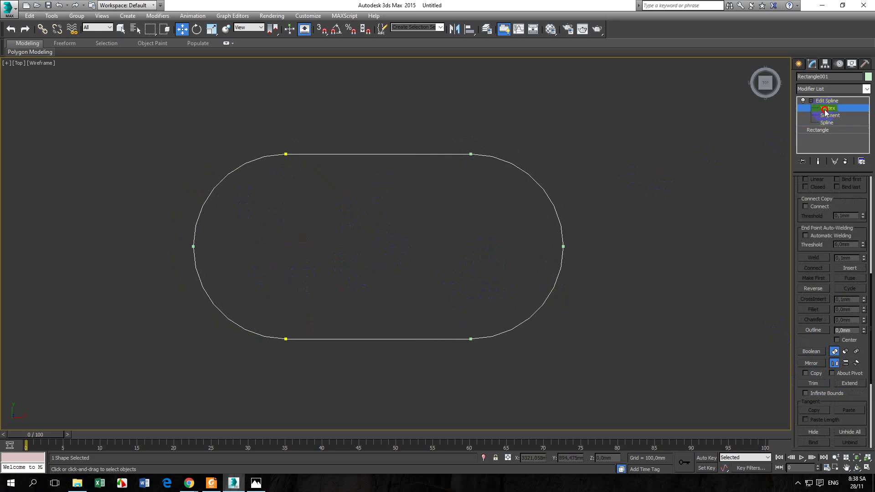
{"action": "left_click", "coordinate": [471, 154]}
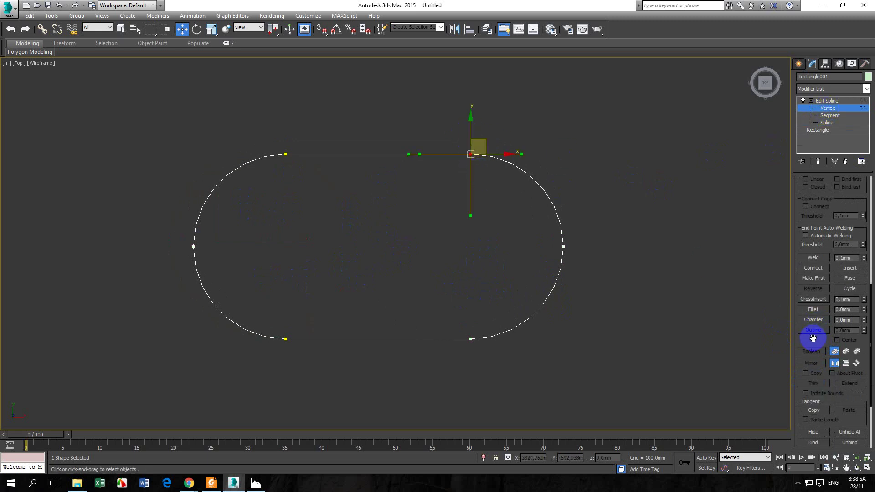
{"action": "left_click", "coordinate": [813, 258]}
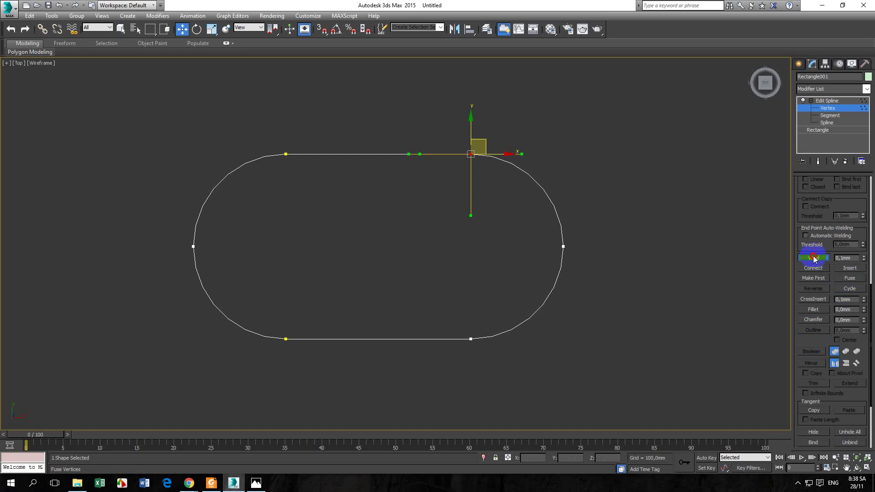
{"action": "left_click_drag", "start_coordinate": [458, 324], "coordinate": [504, 361]}
{"action": "left_click", "coordinate": [847, 279]}
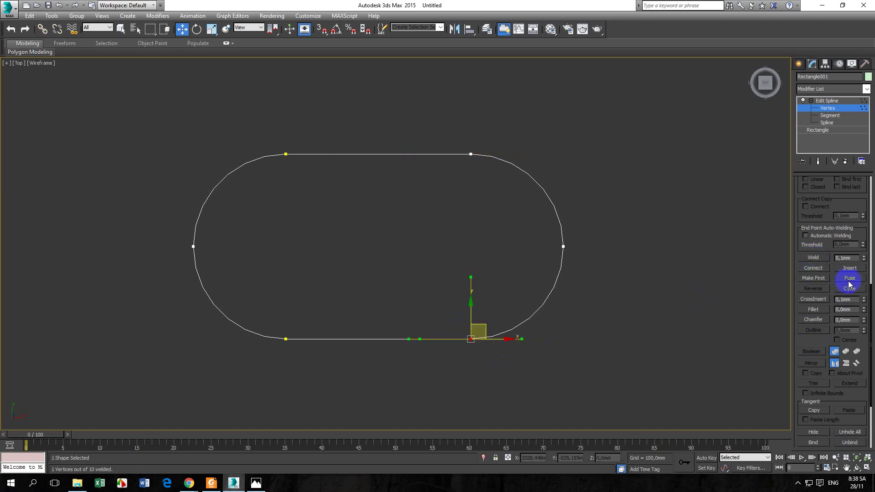
{"action": "left_click", "coordinate": [820, 259]}
- Fuse and weld the overlapping vertices at the left arc's lower and upper joints, and leave vertex editing
{"action": "left_click_drag", "start_coordinate": [275, 331], "coordinate": [307, 362]}
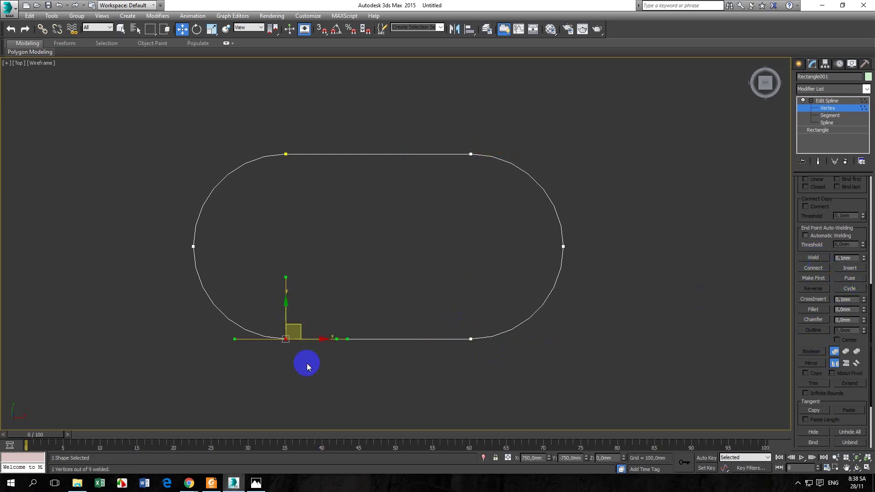
{"action": "left_click", "coordinate": [849, 278]}
{"action": "left_click", "coordinate": [813, 258]}
{"action": "left_click_drag", "start_coordinate": [273, 142], "coordinate": [364, 130]}
{"action": "key", "text": "ctrl+z"}
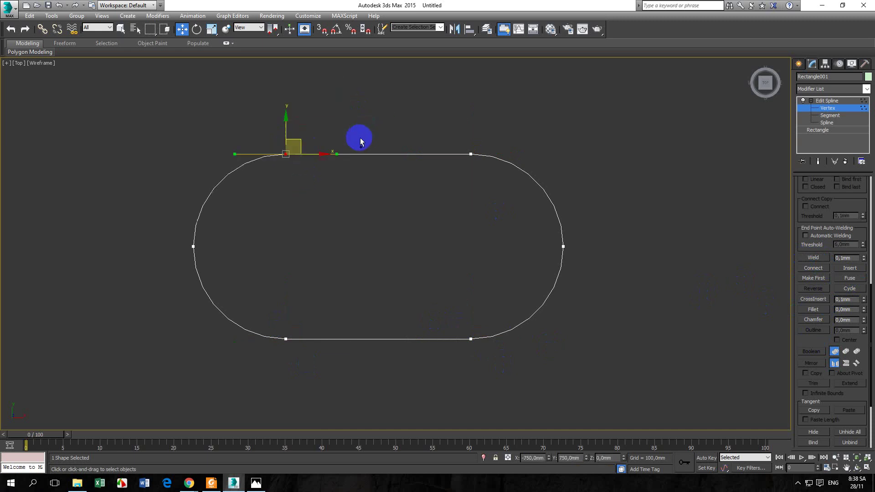
{"action": "left_click_drag", "start_coordinate": [268, 131], "coordinate": [311, 187]}
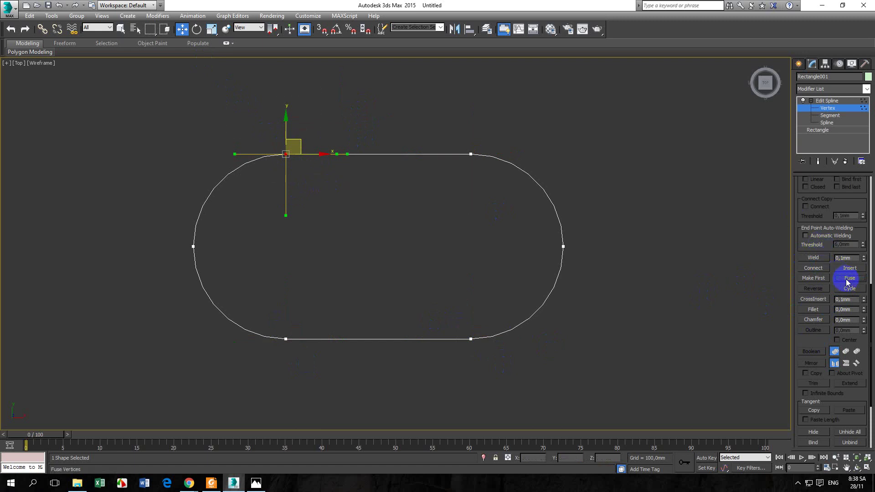
{"action": "left_click", "coordinate": [814, 258]}
{"action": "left_click", "coordinate": [823, 101]}
{"action": "left_click", "coordinate": [562, 266]}
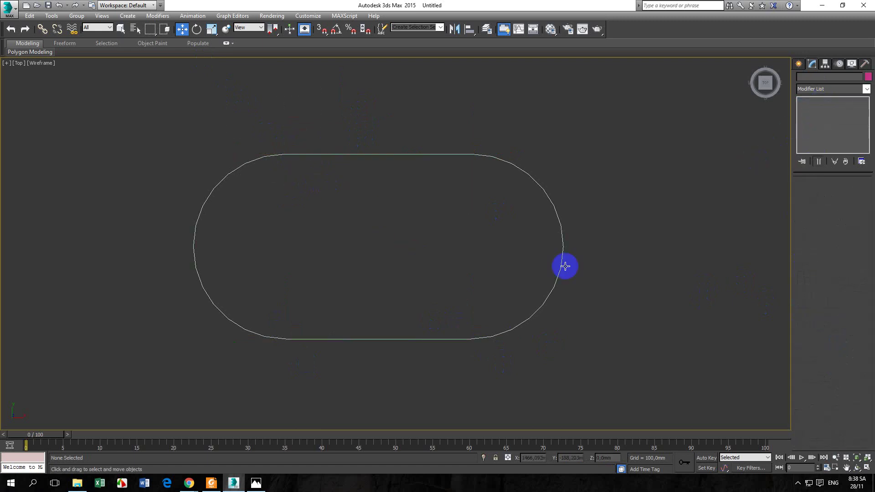
- Extrude the rounded outline by 25 mm in the perspective view to form the tabletop
{"action": "key", "text": "p"}
{"action": "middle_click_drag", "start_coordinate": [447, 334], "coordinate": [428, 302], "text": "alt"}
{"action": "left_click", "coordinate": [431, 292]}
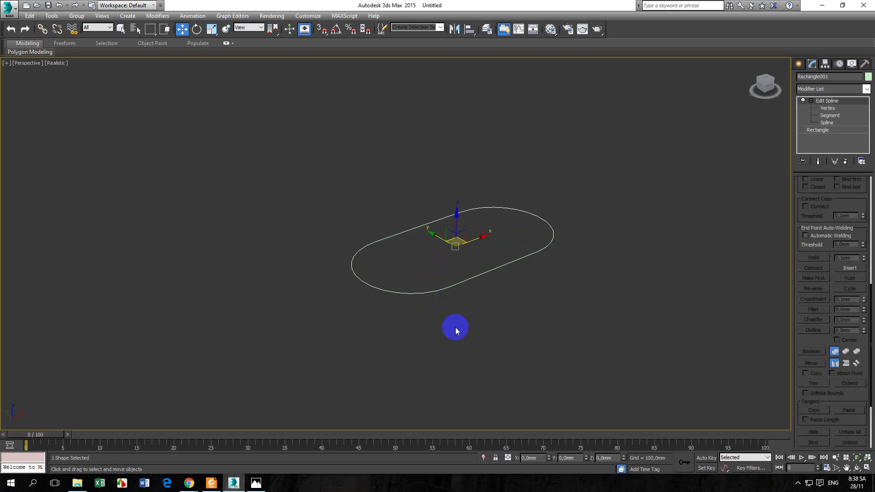
{"action": "left_click", "coordinate": [256, 483]}
{"action": "left_click", "coordinate": [256, 483]}
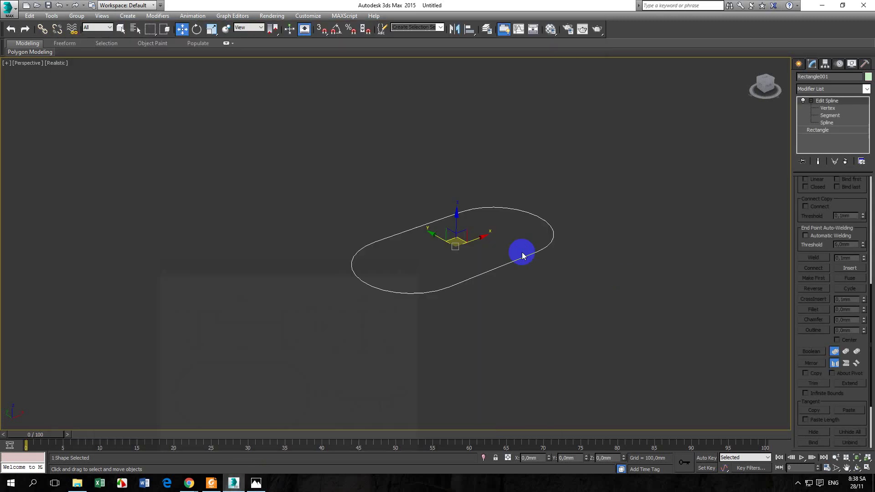
{"action": "left_click", "coordinate": [844, 89]}
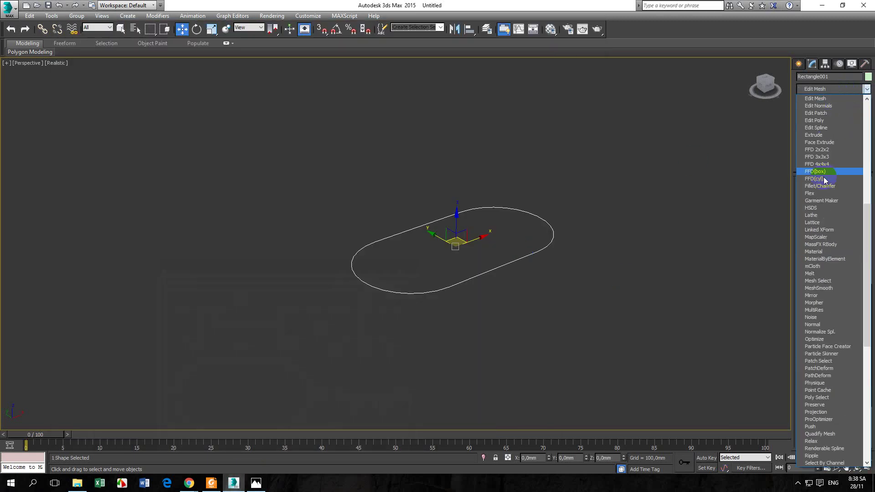
{"action": "left_click", "coordinate": [822, 136]}
{"action": "double_click", "coordinate": [841, 193]}
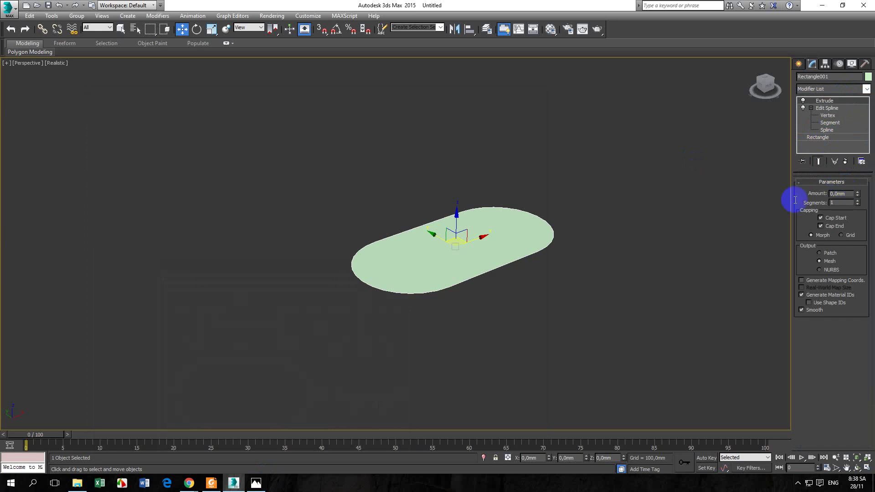
{"action": "type", "text": "25"}
{"action": "key", "text": "Return"}
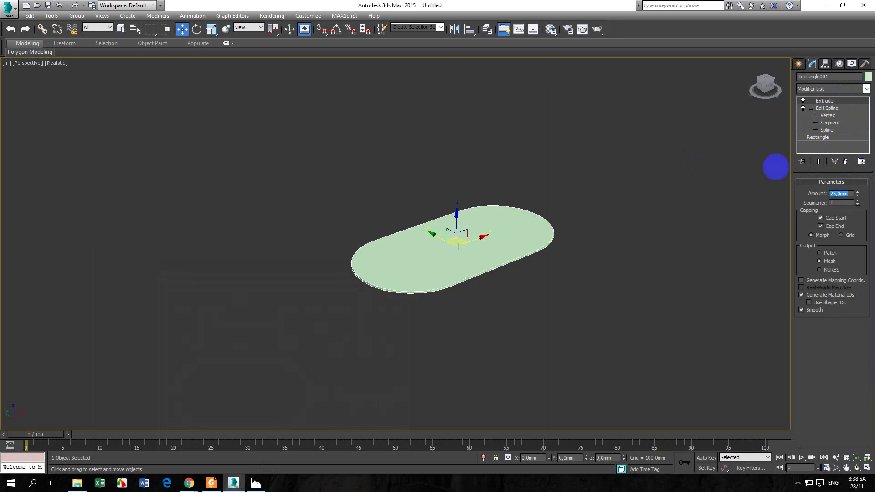
- Check the leg dimensions in the reference drawing and draw a thin upright box about 606 x 14 x 561 mm in front of the tabletop
{"action": "left_click", "coordinate": [638, 292]}
{"action": "middle_click_drag", "start_coordinate": [460, 278], "coordinate": [405, 299], "text": "alt"}
{"action": "scroll", "coordinate": [375, 299], "scroll_direction": "up", "scroll_amount": 3}
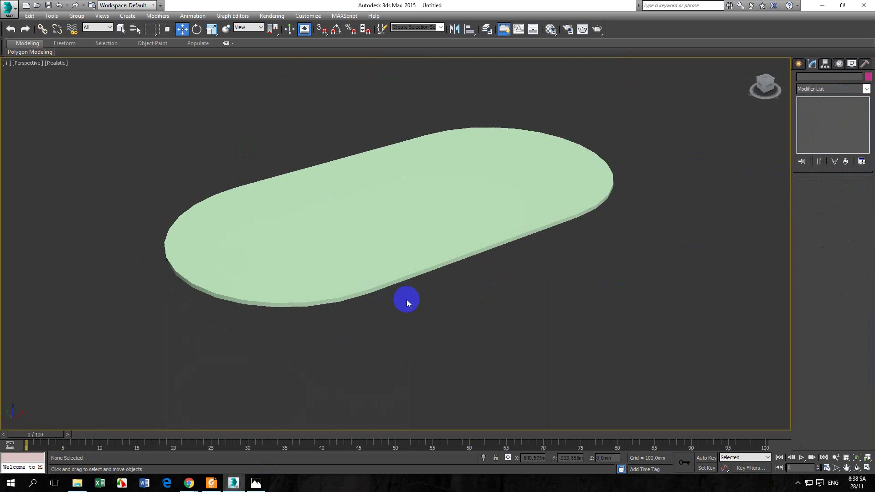
{"action": "left_click", "coordinate": [264, 475]}
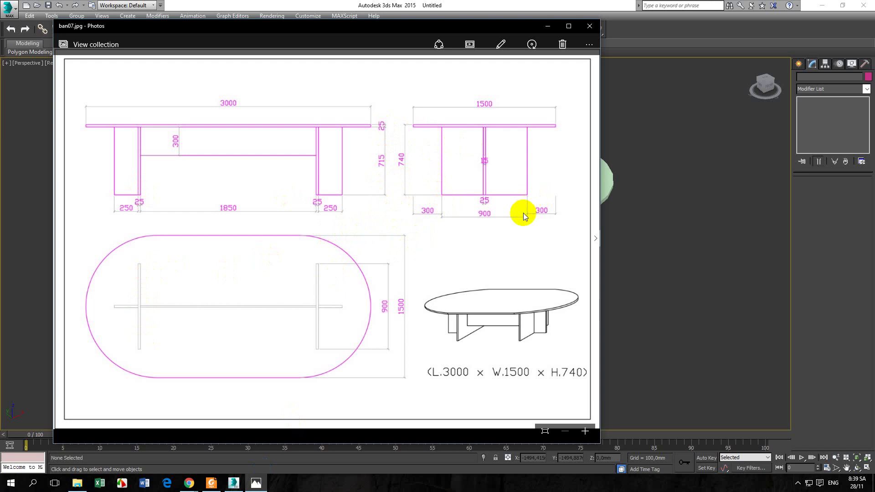
{"action": "left_click", "coordinate": [234, 481]}
{"action": "left_click", "coordinate": [798, 63]}
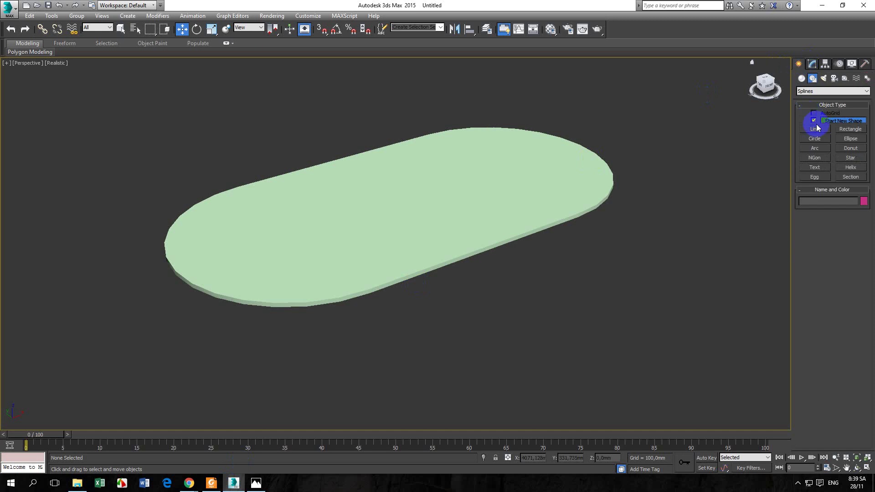
{"action": "left_click", "coordinate": [801, 79]}
{"action": "left_click", "coordinate": [814, 122]}
{"action": "left_click_drag", "start_coordinate": [396, 325], "coordinate": [474, 383]}
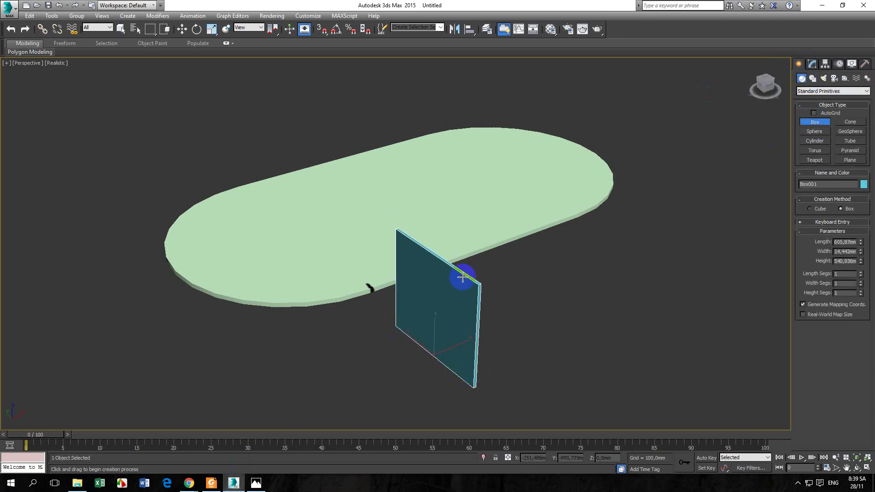
{"action": "left_click", "coordinate": [465, 276]}
{"action": "right_click", "coordinate": [465, 274]}
- Set the box's length to 900 mm, width to 25 mm and height to 715 mm, and deselect it
{"action": "left_click", "coordinate": [811, 63]}
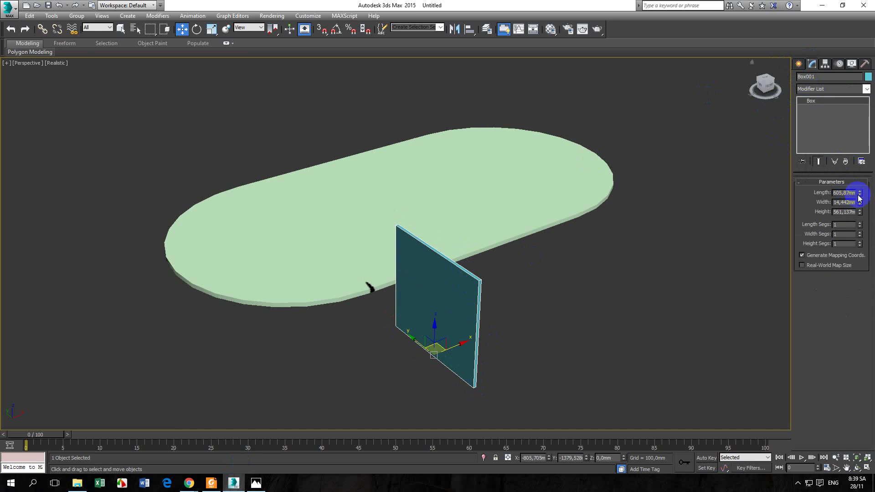
{"action": "mouse_move", "coordinate": [858, 193]}
{"action": "left_mouse_down"}
{"action": "mouse_move", "coordinate": [859, 150]}
{"action": "mouse_move", "coordinate": [844, 193]}
{"action": "left_mouse_up"}
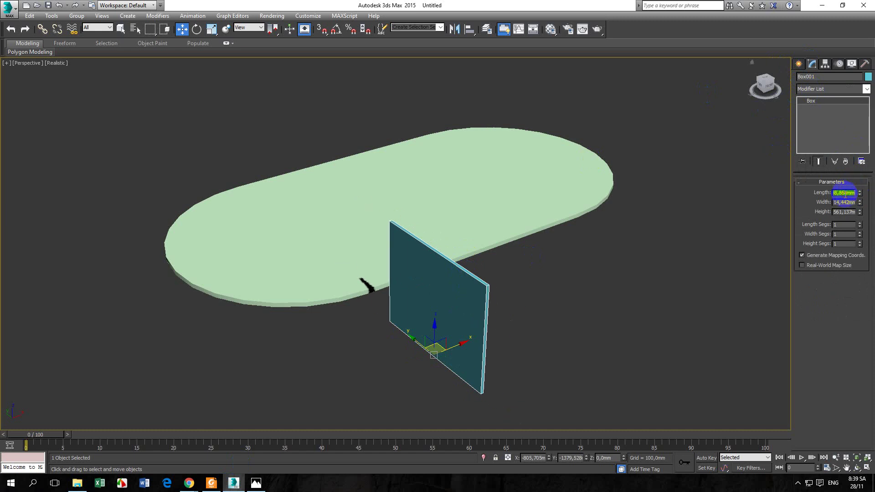
{"action": "type", "text": "900"}
{"action": "key", "text": "Return"}
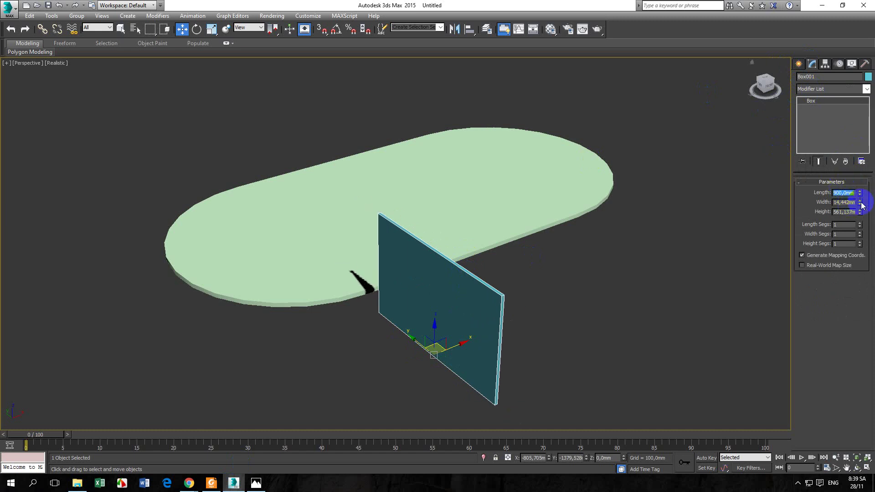
{"action": "mouse_move", "coordinate": [859, 201]}
{"action": "left_mouse_down"}
{"action": "mouse_move", "coordinate": [841, 170]}
{"action": "mouse_move", "coordinate": [843, 203]}
{"action": "left_mouse_up"}
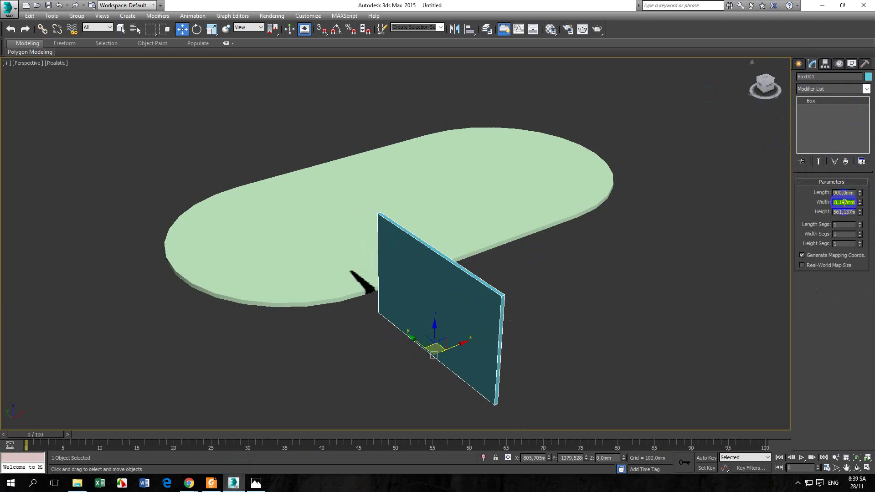
{"action": "type", "text": "25"}
{"action": "key", "text": "Return"}
{"action": "left_click", "coordinate": [852, 211]}
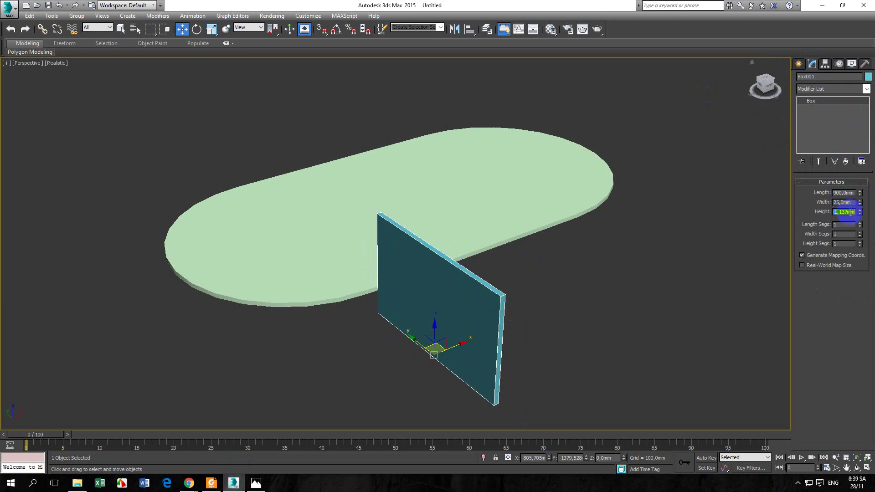
{"action": "type", "text": "1500"}
{"action": "key", "text": "Return"}
{"action": "middle_click_drag", "start_coordinate": [590, 269], "coordinate": [580, 254]}
{"action": "left_click", "coordinate": [574, 267]}
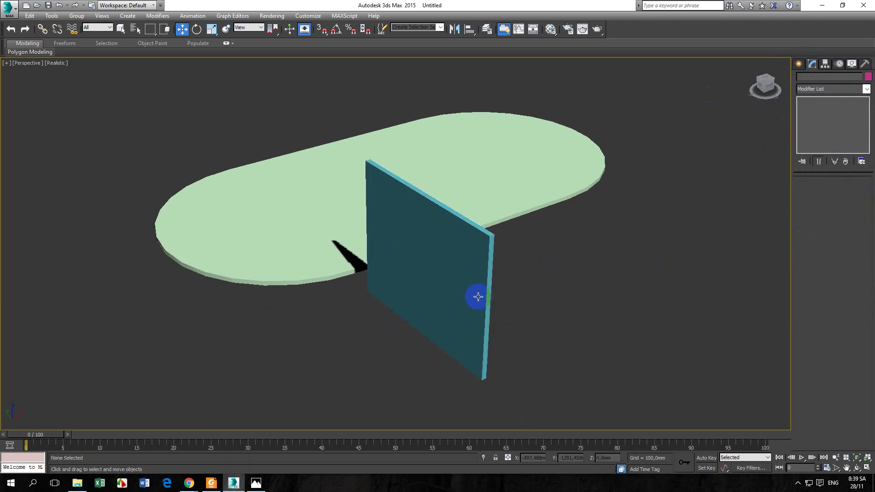
- Align the leg box to the tabletop center-to-center in X and Y position in the wireframe top view
{"action": "key", "text": "t"}
{"action": "key", "text": "F3"}
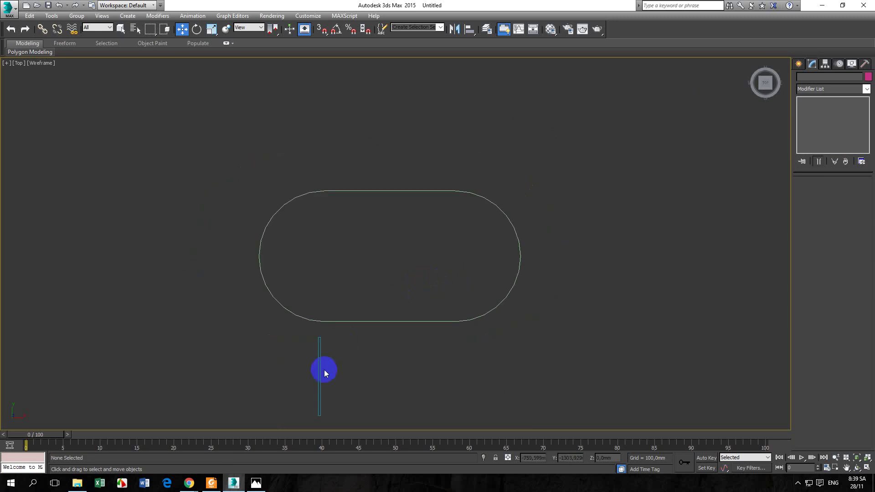
{"action": "left_click", "coordinate": [319, 371]}
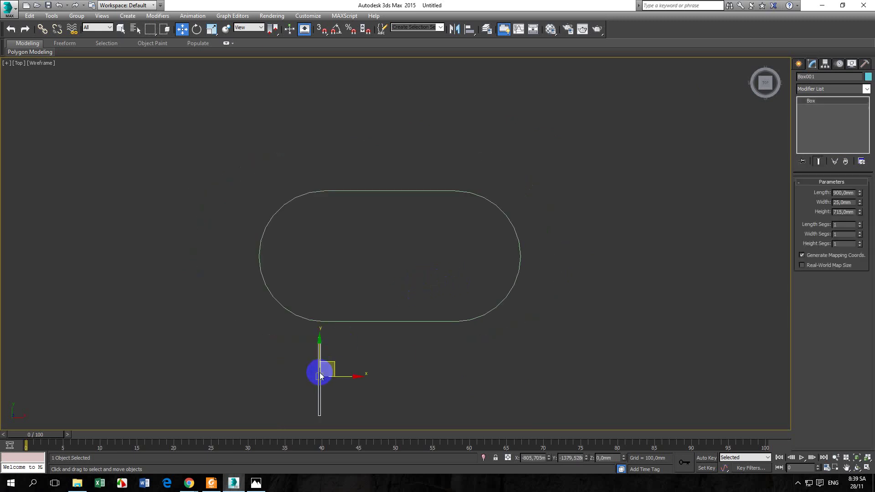
{"action": "left_click", "coordinate": [469, 29]}
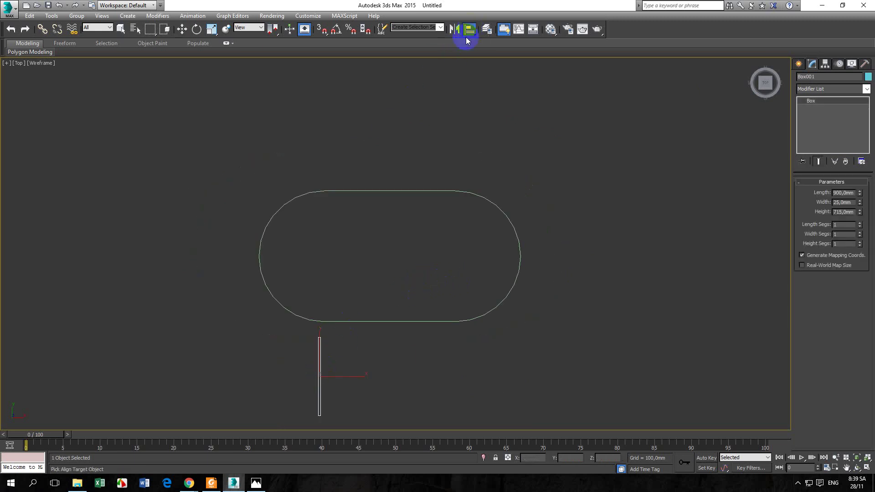
{"action": "left_click", "coordinate": [417, 190]}
{"action": "left_click_drag", "start_coordinate": [439, 135], "coordinate": [613, 119]}
{"action": "left_click", "coordinate": [643, 149]}
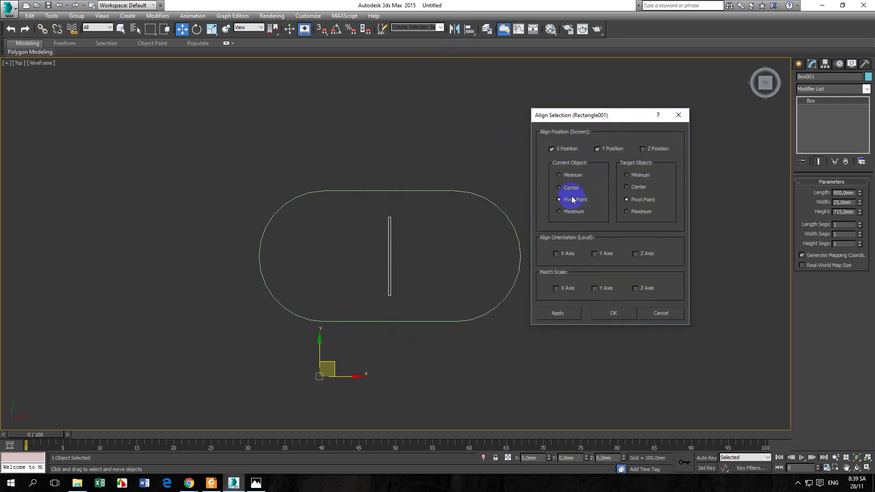
{"action": "left_click", "coordinate": [561, 188]}
{"action": "left_click", "coordinate": [631, 188]}
{"action": "left_click", "coordinate": [558, 313]}
{"action": "left_click", "coordinate": [613, 313]}
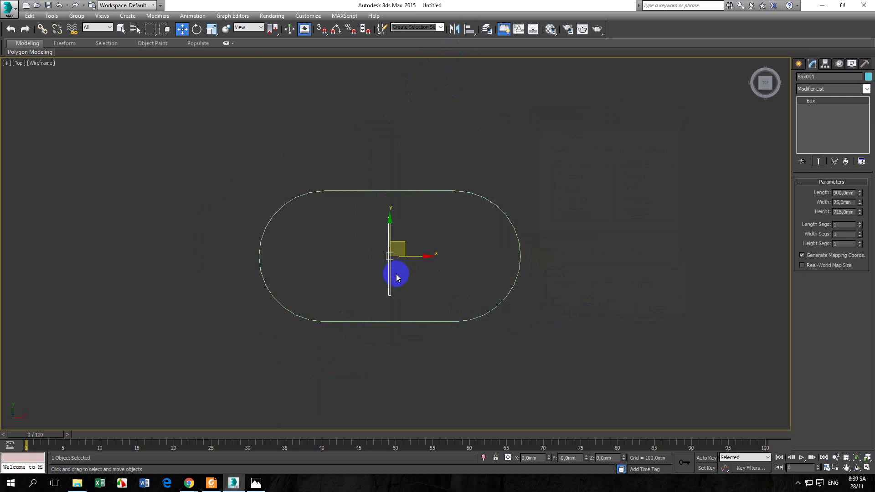
- In the front view, align the tabletop to the leg box in Y position, matching the tabletop's minimum to the box's maximum
{"action": "key", "text": "f"}
{"action": "middle_click_drag", "start_coordinate": [392, 273], "coordinate": [400, 237]}
{"action": "left_click", "coordinate": [393, 253]}
{"action": "left_click", "coordinate": [398, 236]}
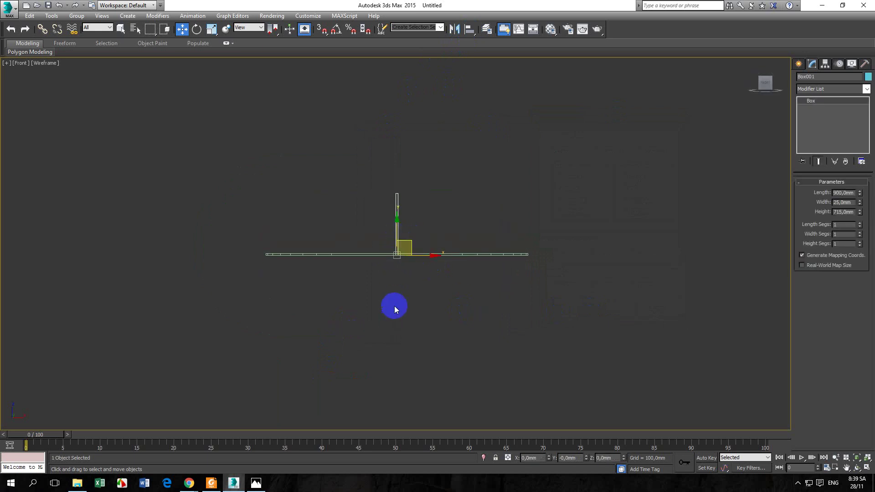
{"action": "left_click", "coordinate": [449, 254]}
{"action": "middle_click_drag", "start_coordinate": [440, 205], "coordinate": [438, 268]}
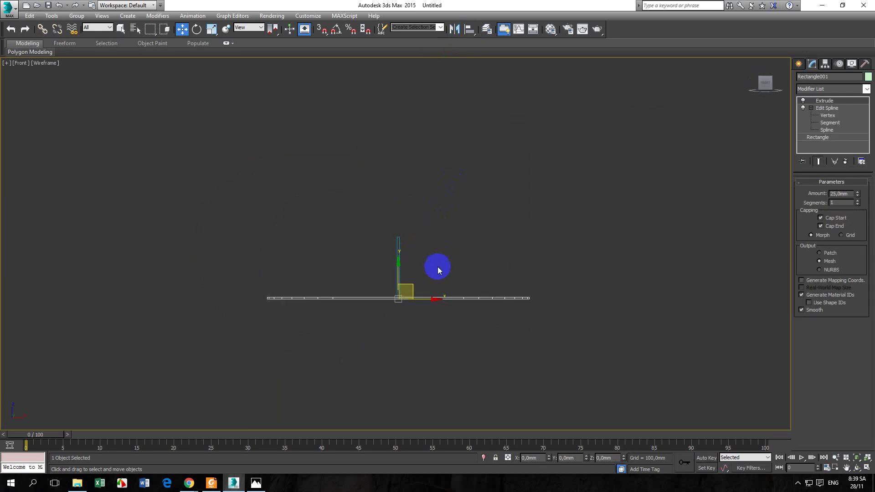
{"action": "scroll", "coordinate": [435, 273], "scroll_direction": "up", "scroll_amount": 2}
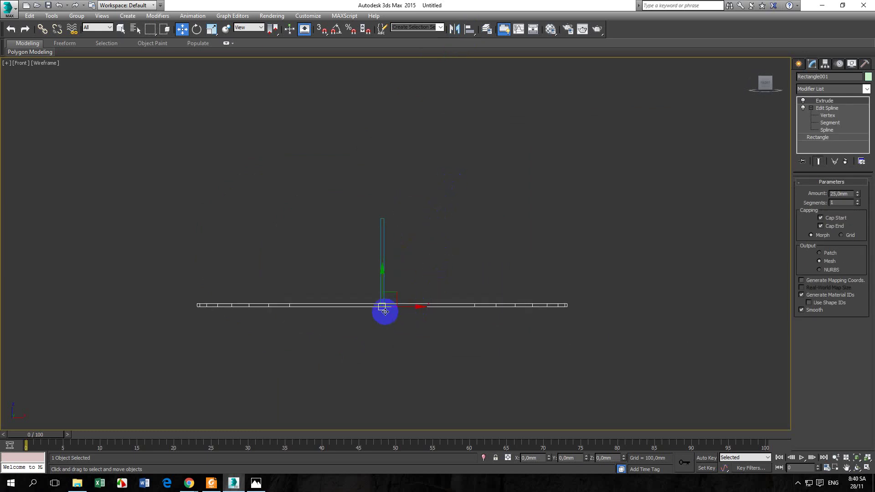
{"action": "left_click", "coordinate": [382, 259]}
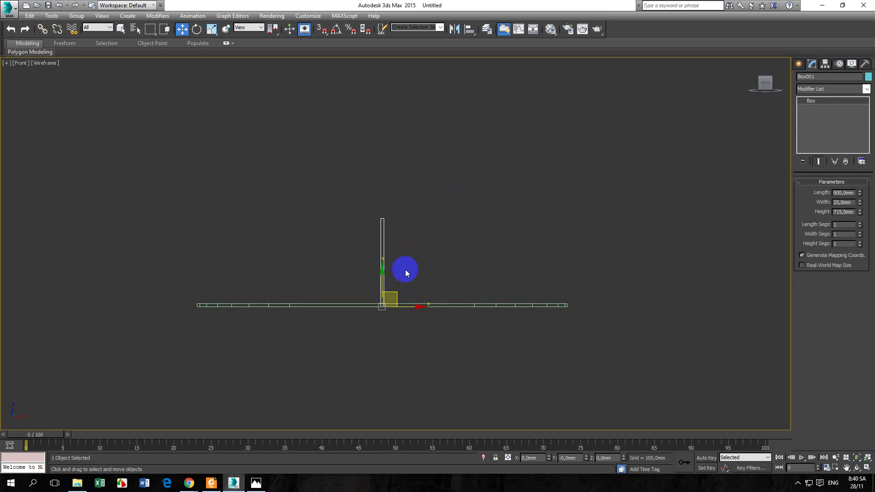
{"action": "left_click", "coordinate": [506, 251]}
{"action": "left_click", "coordinate": [484, 306]}
{"action": "left_click", "coordinate": [469, 29]}
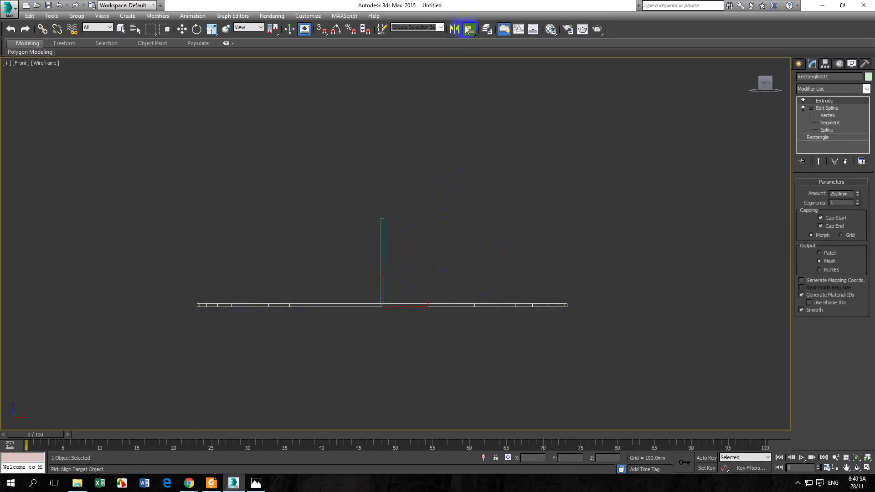
{"action": "left_click", "coordinate": [384, 222]}
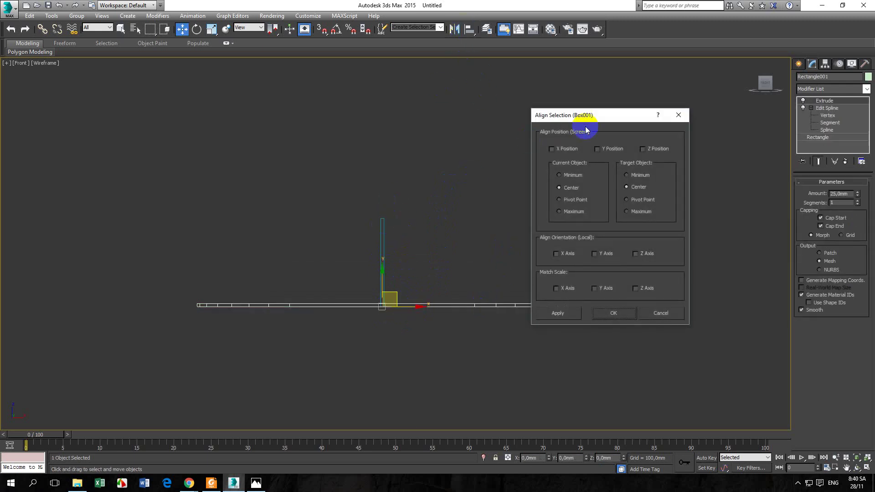
{"action": "left_click", "coordinate": [611, 153]}
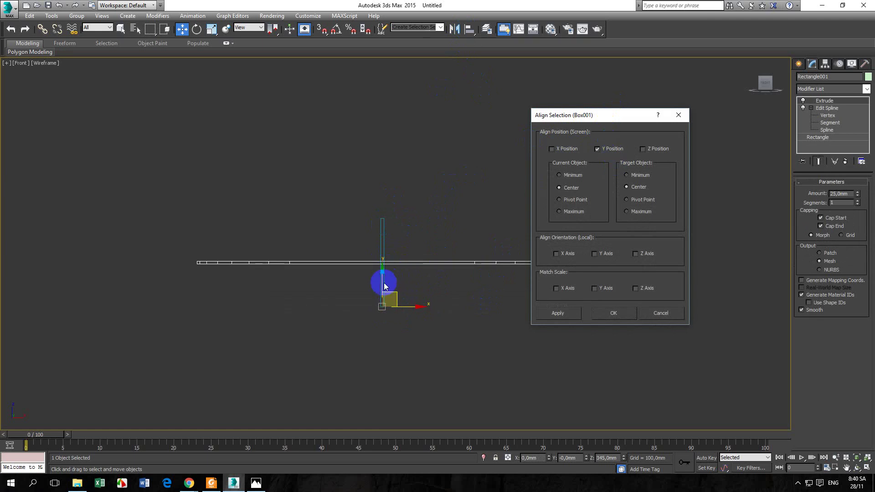
{"action": "left_click", "coordinate": [569, 174]}
{"action": "left_click", "coordinate": [628, 211]}
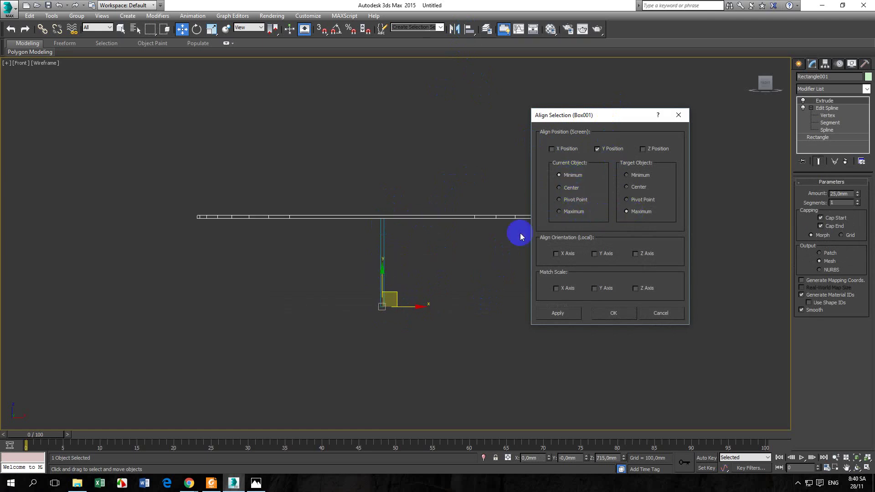
{"action": "left_click_drag", "start_coordinate": [617, 113], "coordinate": [643, 91]}
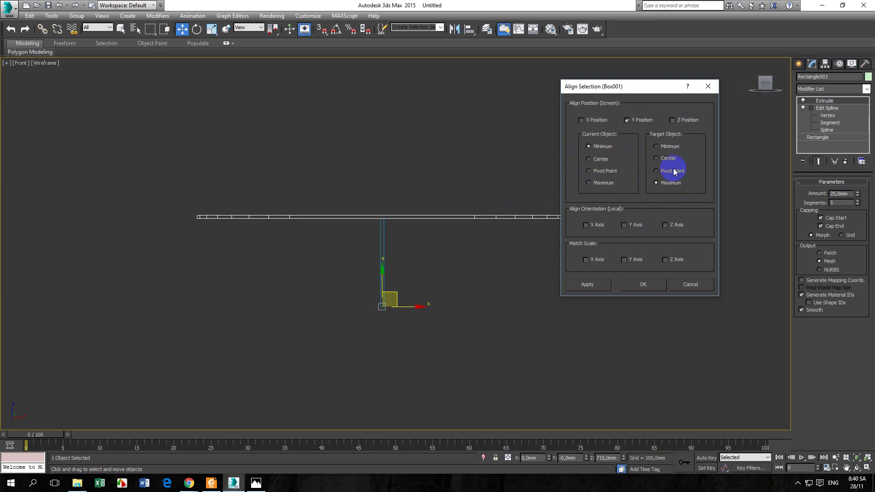
{"action": "left_click", "coordinate": [594, 283]}
{"action": "left_click", "coordinate": [645, 285]}
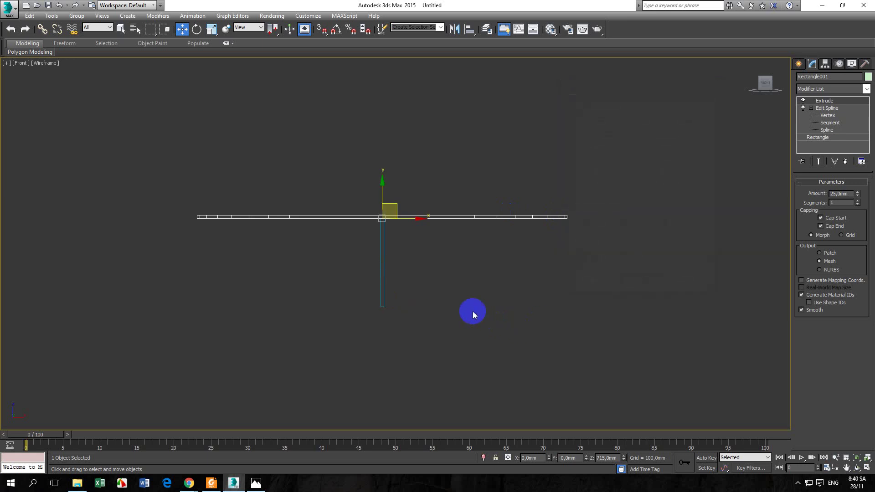
- Set the perspective view to Shaded display and inspect the tabletop and leg panel from below
{"action": "key", "text": "p"}
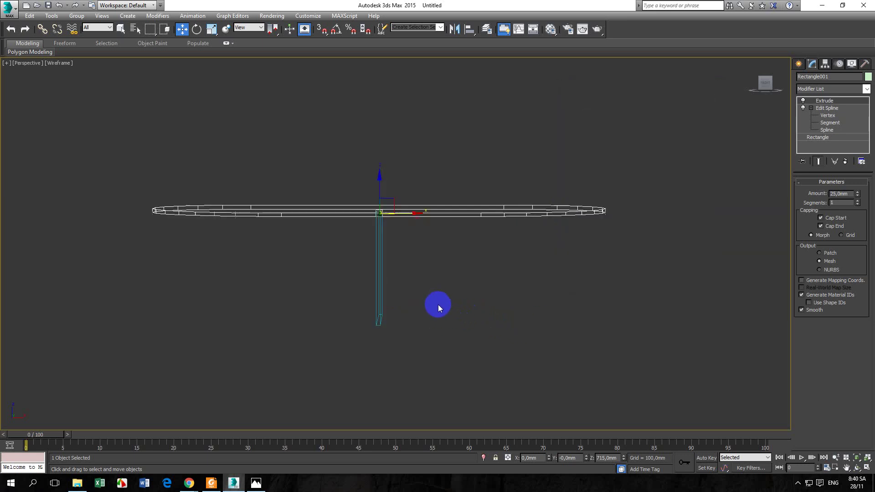
{"action": "key", "text": "F3"}
{"action": "mouse_move", "coordinate": [438, 305]}
{"action": "middle_mouse_down", "text": "alt"}
{"action": "mouse_move", "coordinate": [432, 254]}
{"action": "mouse_move", "coordinate": [455, 258]}
{"action": "mouse_move", "coordinate": [448, 264]}
{"action": "middle_mouse_up", "text": "alt"}
{"action": "left_click", "coordinate": [67, 66]}
{"action": "left_click", "coordinate": [72, 83]}
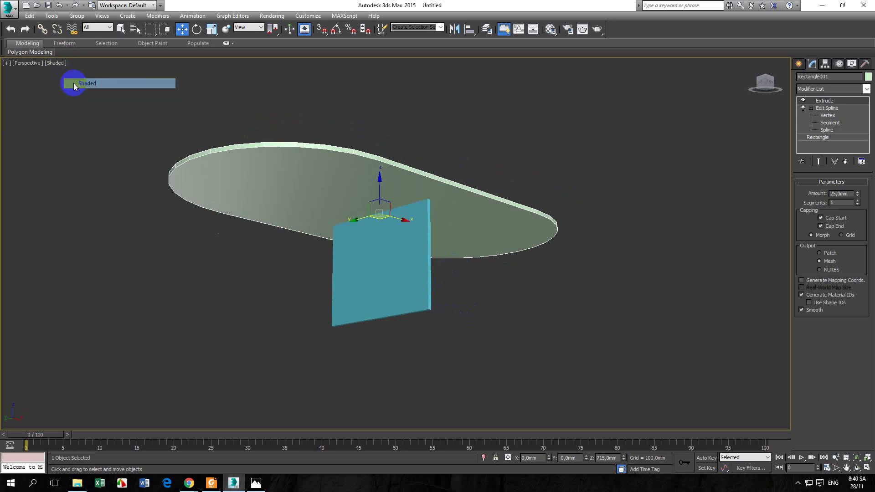
{"action": "middle_click_drag", "start_coordinate": [363, 271], "coordinate": [316, 260], "text": "alt"}
- Return to the wireframe top view, check the leg spacing in the reference drawing and open the Calculator
{"action": "key", "text": "t"}
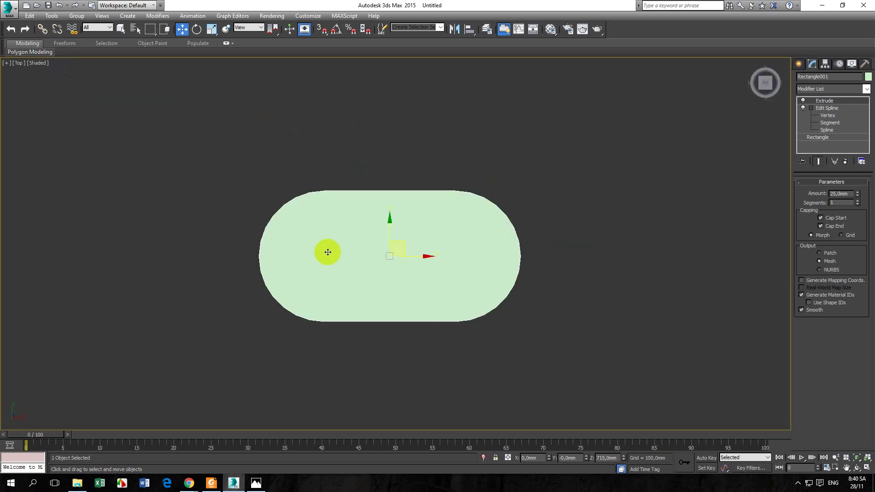
{"action": "key", "text": "F3"}
{"action": "scroll", "coordinate": [386, 255], "scroll_direction": "down", "scroll_amount": 2}
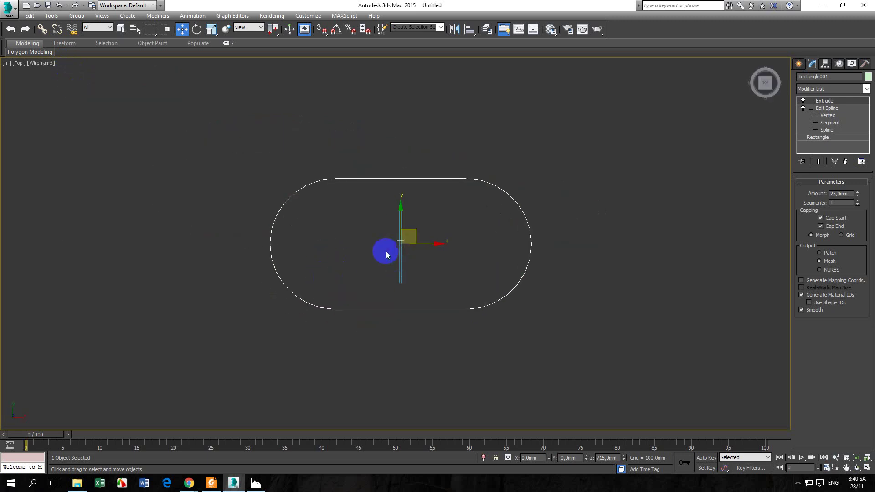
{"action": "left_click", "coordinate": [255, 483]}
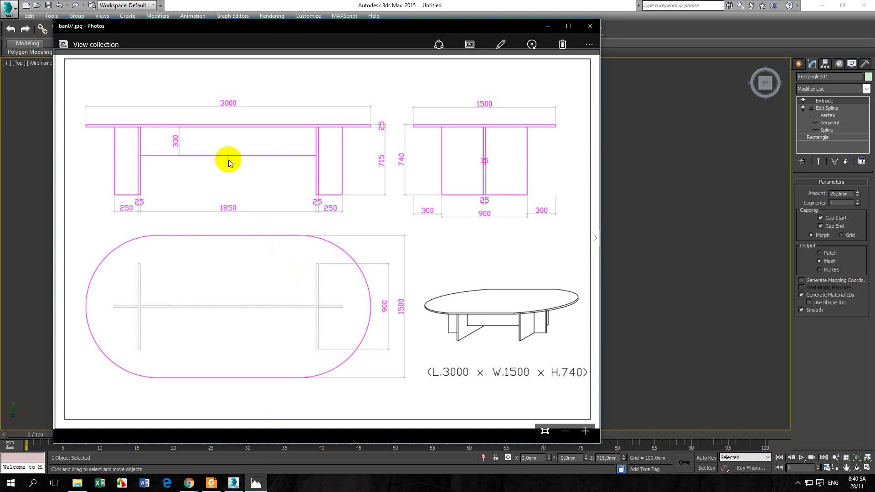
{"action": "left_click", "coordinate": [33, 482]}
{"action": "type", "text": "ca"}
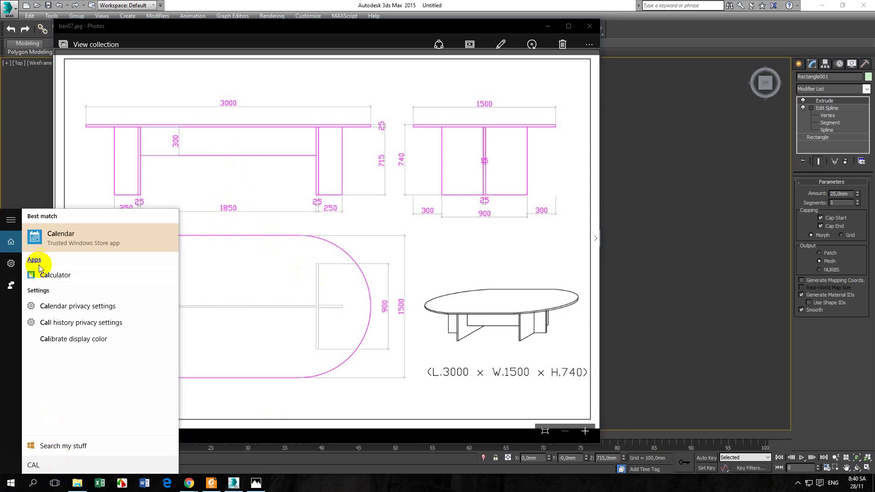
{"action": "left_click", "coordinate": [50, 275]}
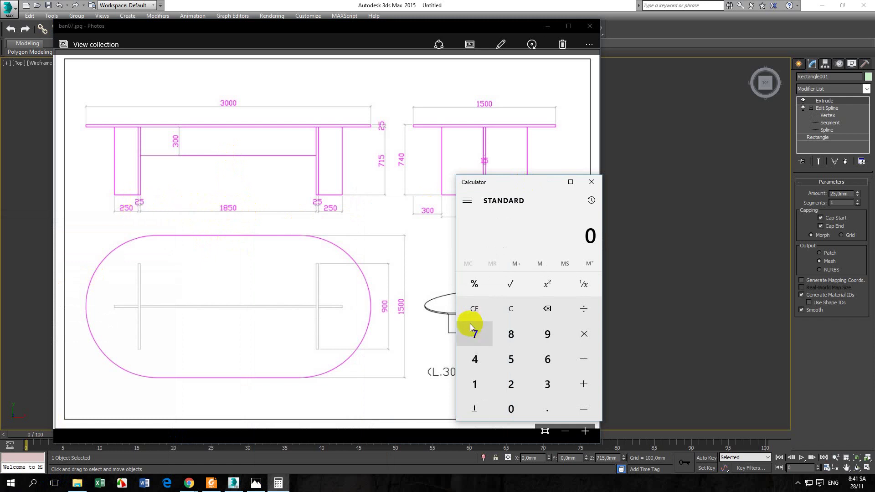
{"action": "type", "text": "1850"}
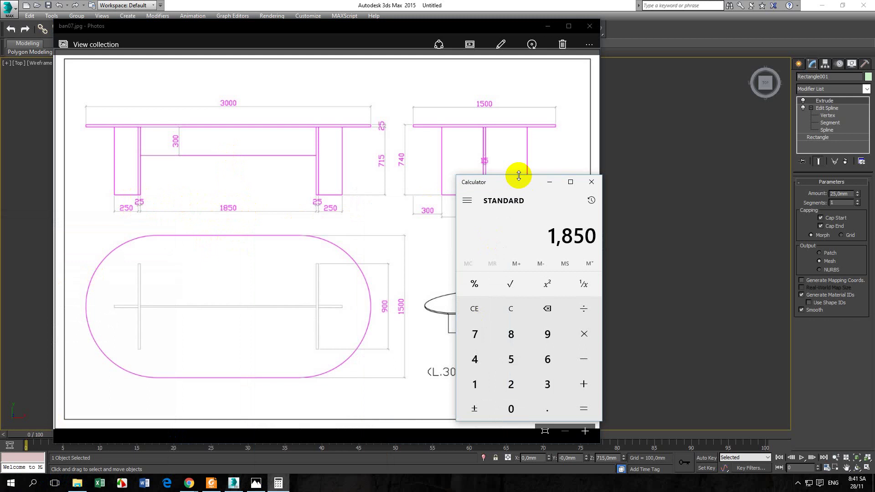
{"action": "type", "text": "/2"}
{"action": "key", "text": "Return"}
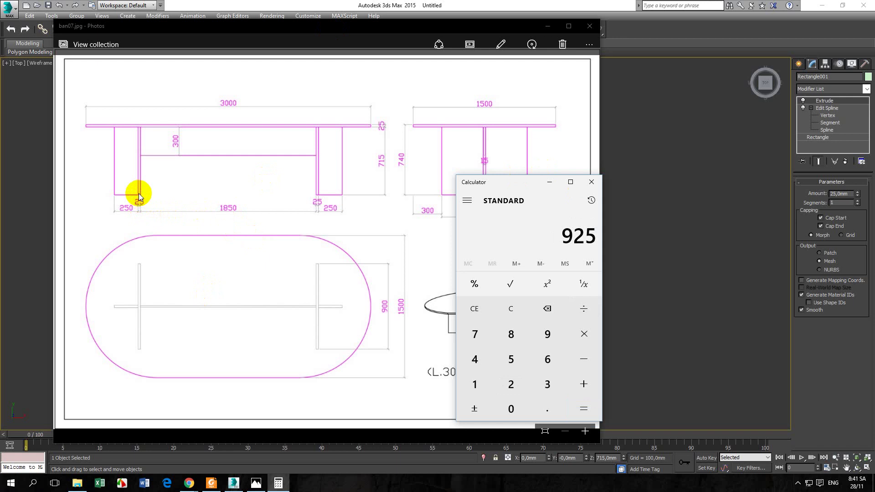
{"action": "mouse_move", "coordinate": [504, 187]}
{"action": "left_mouse_down"}
{"action": "mouse_move", "coordinate": [401, 300]}
{"action": "mouse_move", "coordinate": [371, 312]}
{"action": "mouse_move", "coordinate": [481, 241]}
{"action": "mouse_move", "coordinate": [509, 182]}
{"action": "left_mouse_up"}
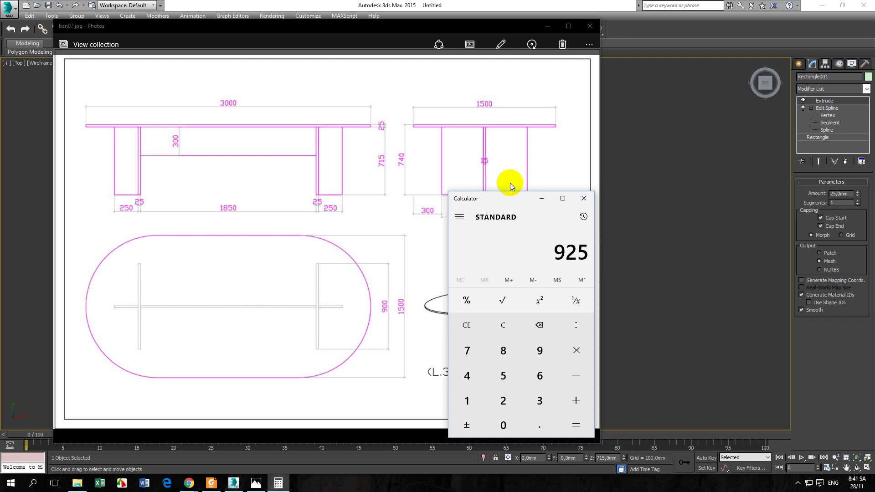
{"action": "type", "text": "12.5/2"}
{"action": "key", "text": "Return"}
{"action": "left_click", "coordinate": [496, 318]}
- Calculate the leg panel's offset from the table center as 1850/2 + 12.5
{"action": "type", "text": "1"}
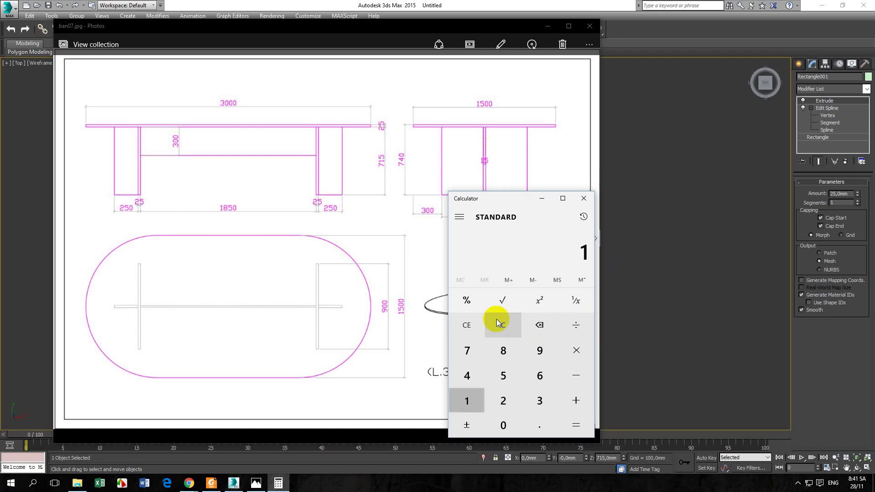
{"action": "type", "text": "850/2"}
{"action": "key", "text": "Return"}
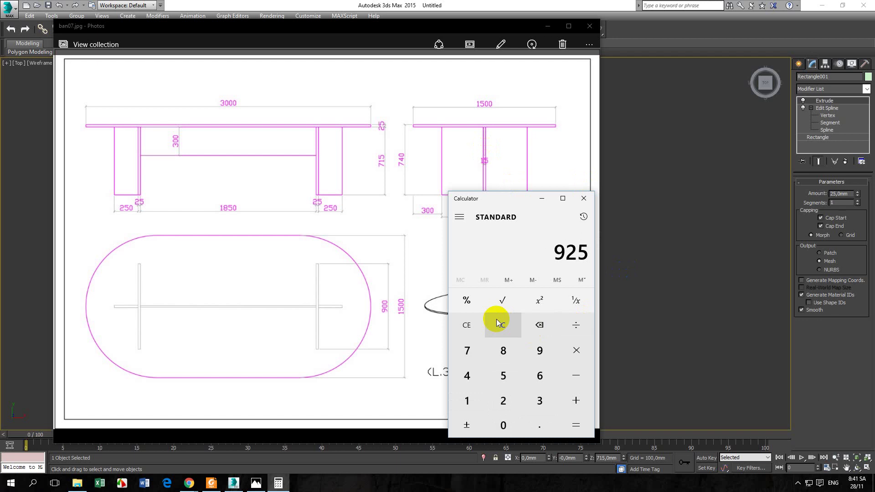
{"action": "type", "text": "+12.5"}
{"action": "key", "text": "Return"}
- Switch to 3ds Max, open the Move Transform Type-In and clone the selected tabletop as an instance
{"action": "left_click", "coordinate": [233, 482]}
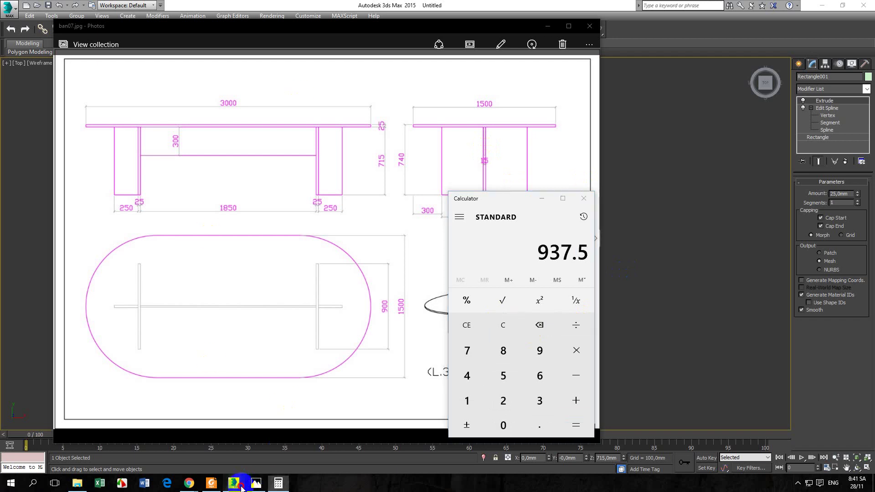
{"action": "right_click", "coordinate": [181, 29]}
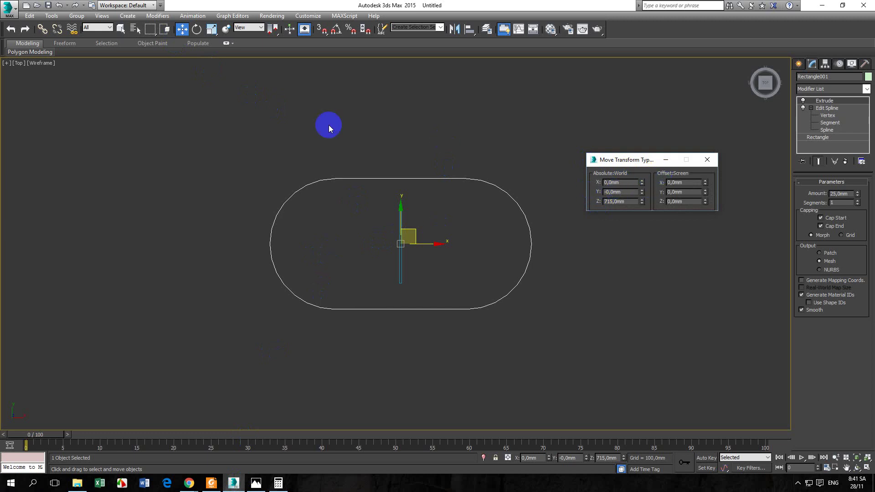
{"action": "left_click", "coordinate": [29, 16]}
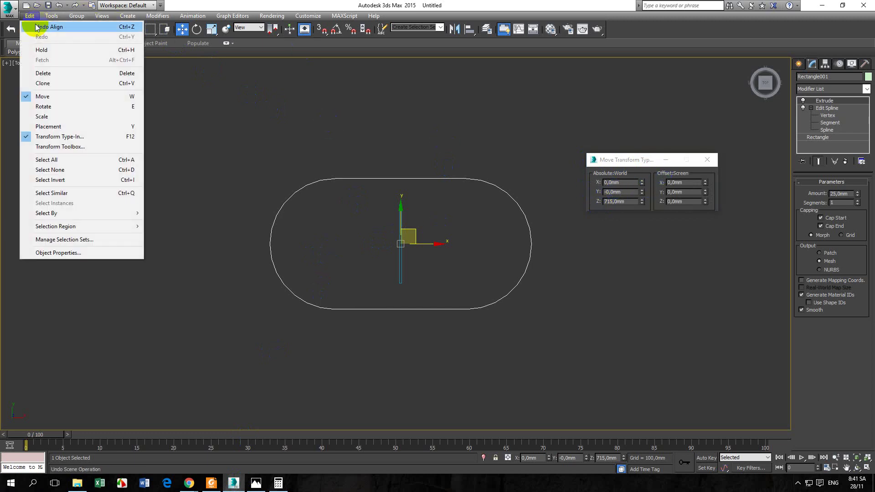
{"action": "left_click", "coordinate": [43, 83]}
{"action": "left_click_drag", "start_coordinate": [415, 181], "coordinate": [413, 123]}
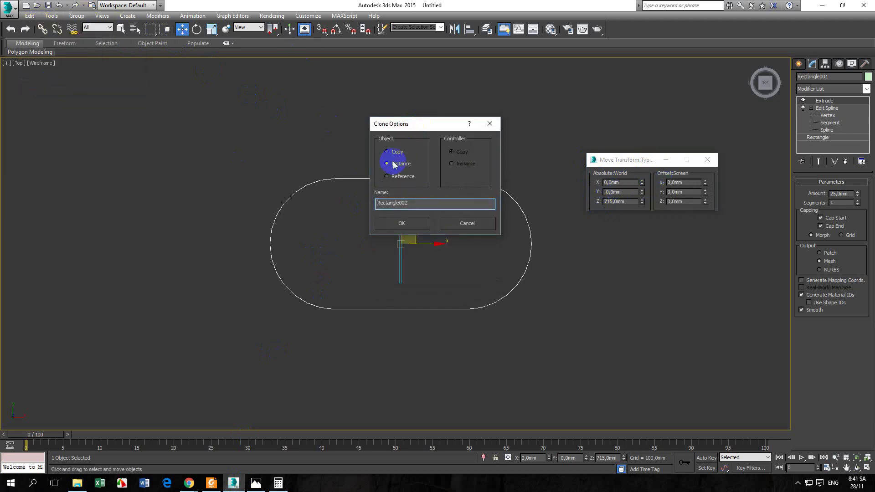
{"action": "left_click", "coordinate": [401, 218]}
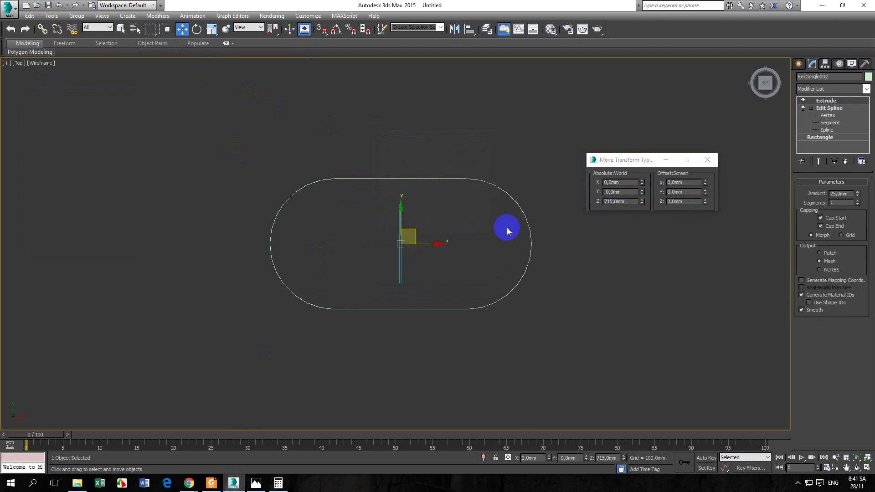
- Try offsetting the tabletop instance by -937.5 mm along X, and undo the move
{"action": "left_click", "coordinate": [676, 188]}
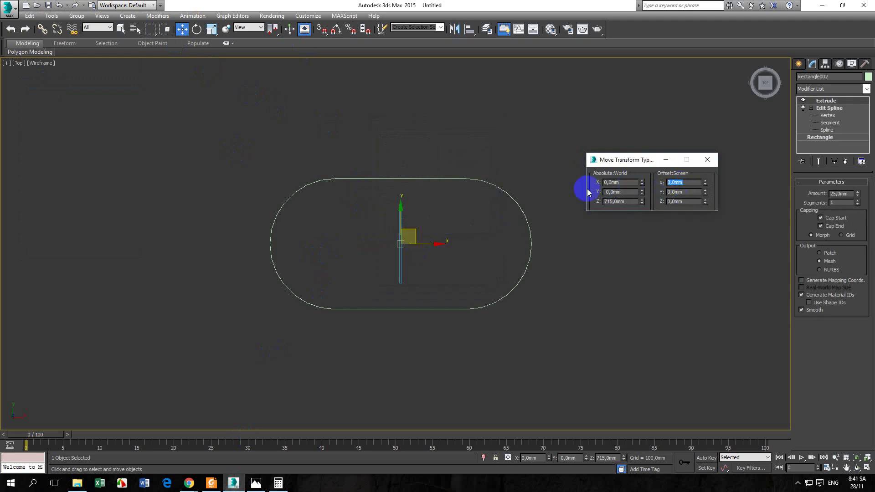
{"action": "type", "text": "-937,5"}
{"action": "key", "text": "Return"}
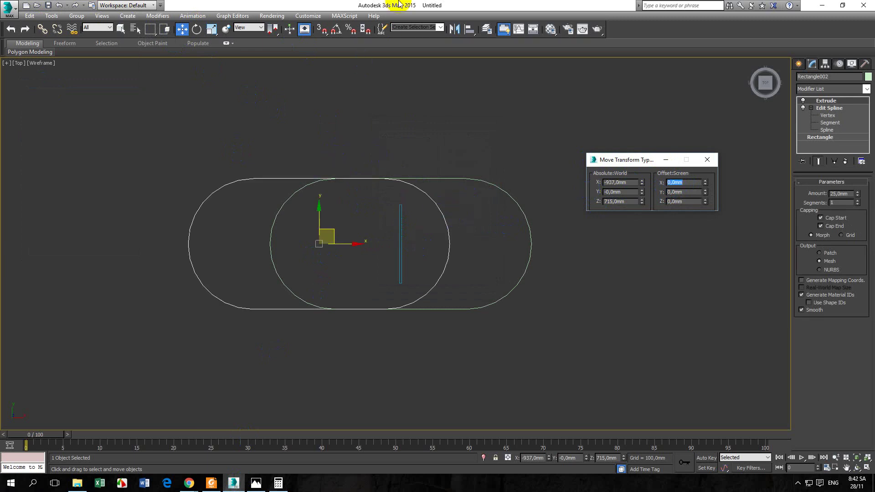
{"action": "left_click", "coordinate": [388, 133]}
{"action": "key", "text": "ctrl+z"}
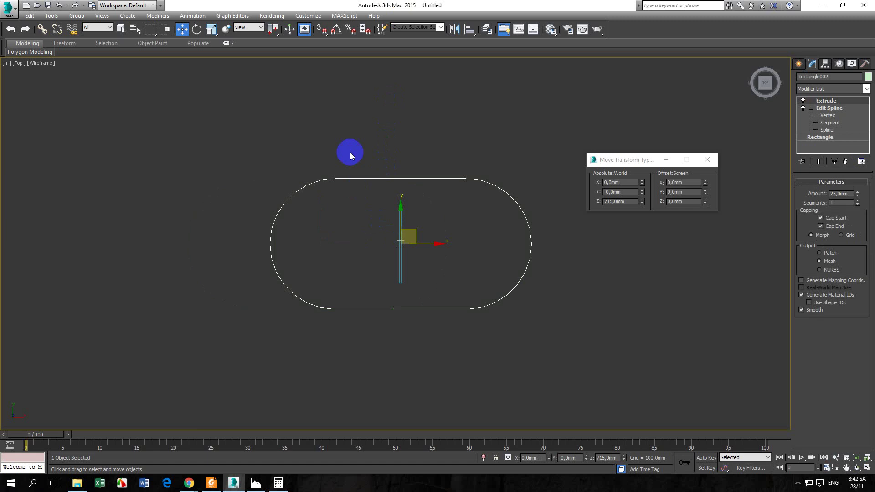
- Select the leg panel at the table's center and clone it in place as an instance
{"action": "left_click", "coordinate": [356, 177]}
{"action": "left_click", "coordinate": [395, 252]}
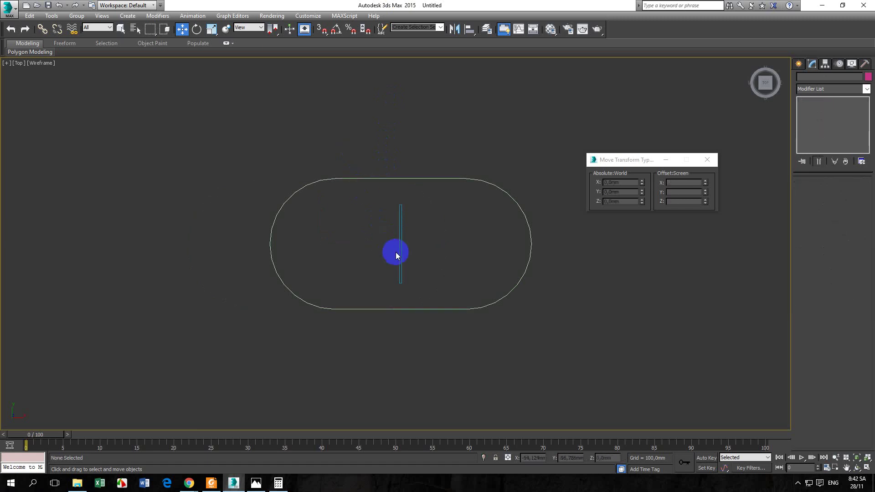
{"action": "left_click", "coordinate": [398, 252]}
{"action": "left_click", "coordinate": [30, 15]}
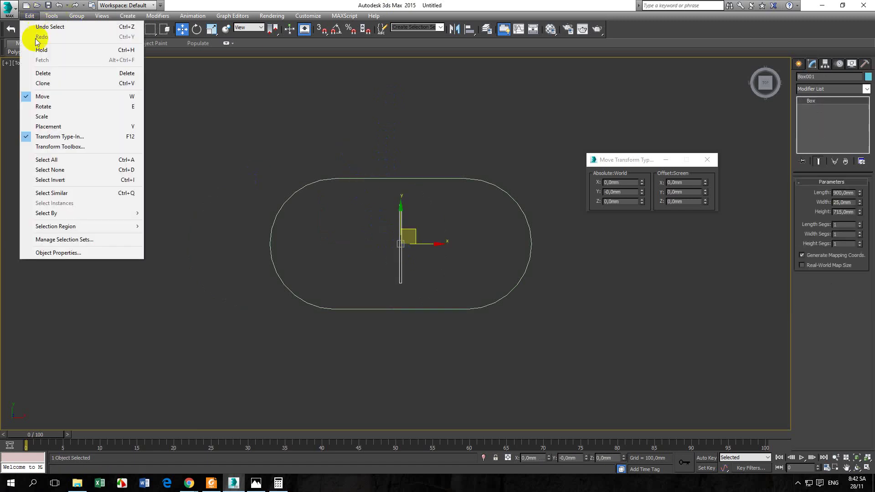
{"action": "left_click", "coordinate": [40, 82]}
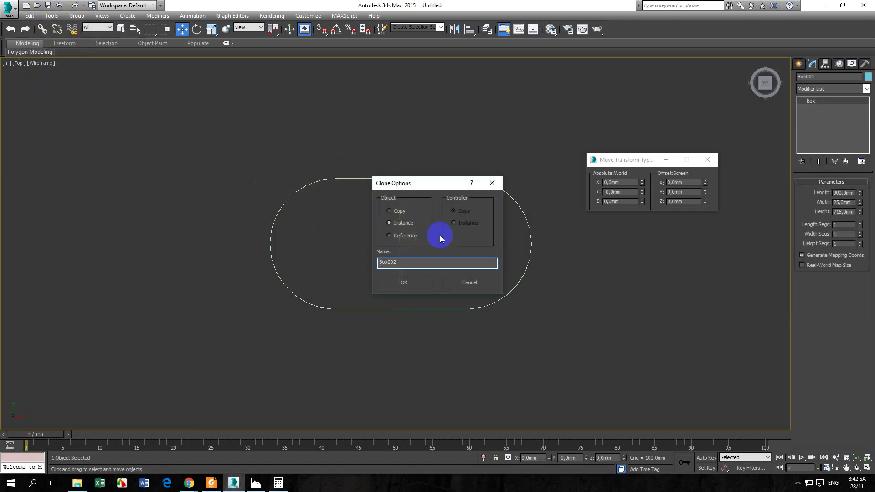
{"action": "left_click", "coordinate": [405, 283]}
- Offset the cloned leg panel by 937.5 mm along X
{"action": "left_click", "coordinate": [681, 182]}
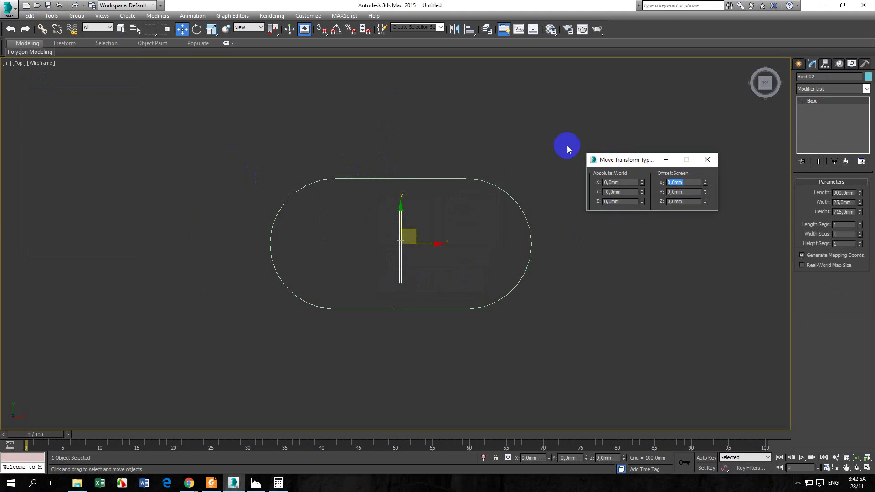
{"action": "type", "text": "37.5"}
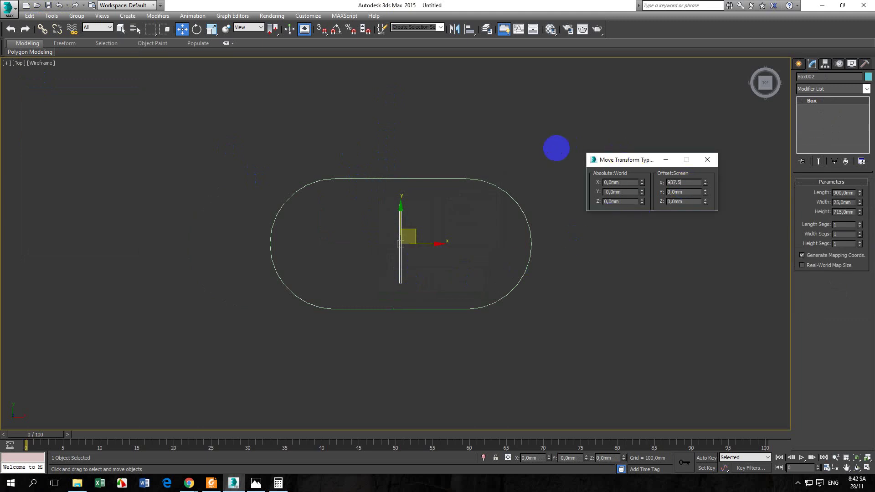
{"action": "key", "text": "Return"}
- Select the original leg panel at the center, offset it by -937 mm along X and deselect it
{"action": "left_click", "coordinate": [426, 244]}
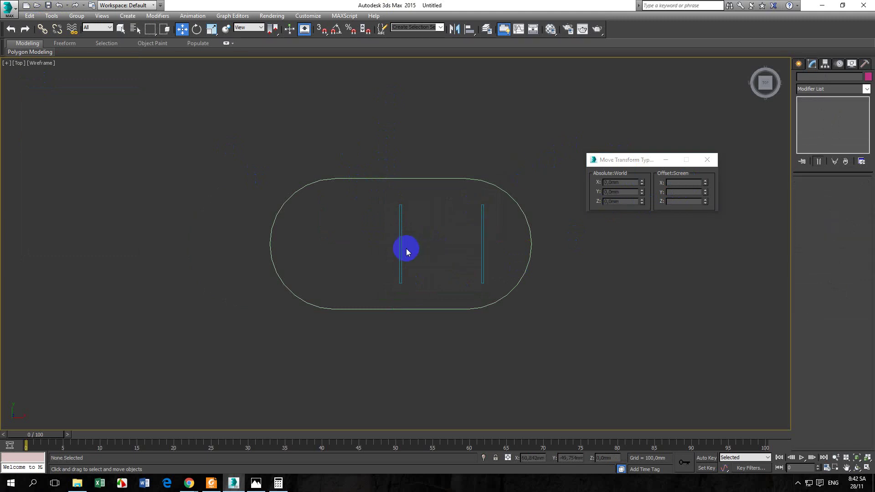
{"action": "left_click", "coordinate": [401, 246]}
{"action": "left_click", "coordinate": [602, 167]}
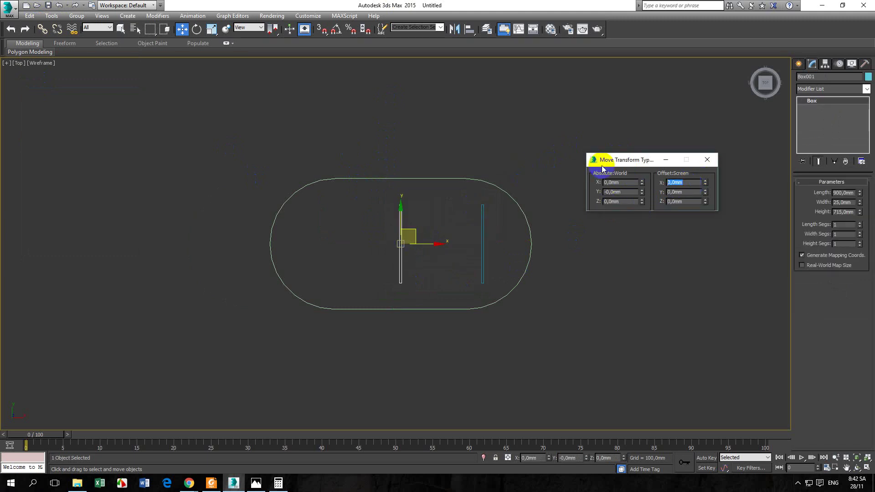
{"action": "key", "text": "Return"}
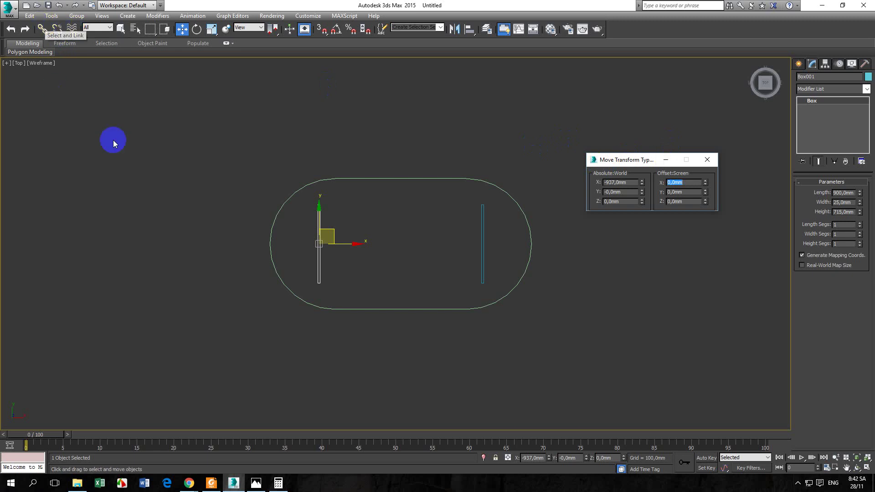
{"action": "left_click", "coordinate": [113, 140]}
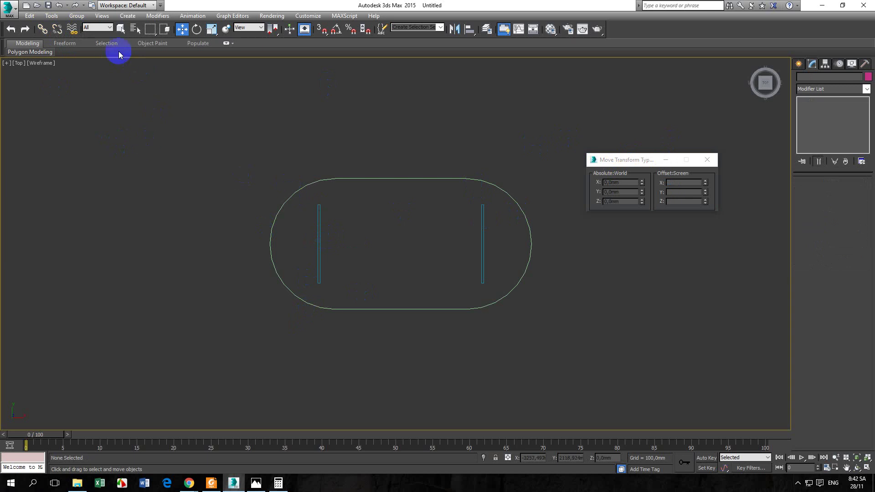
- Try drawing a box between the two leg panels with snapping on, about 900 by 1849 mm and 25 mm high
{"action": "left_click", "coordinate": [798, 63]}
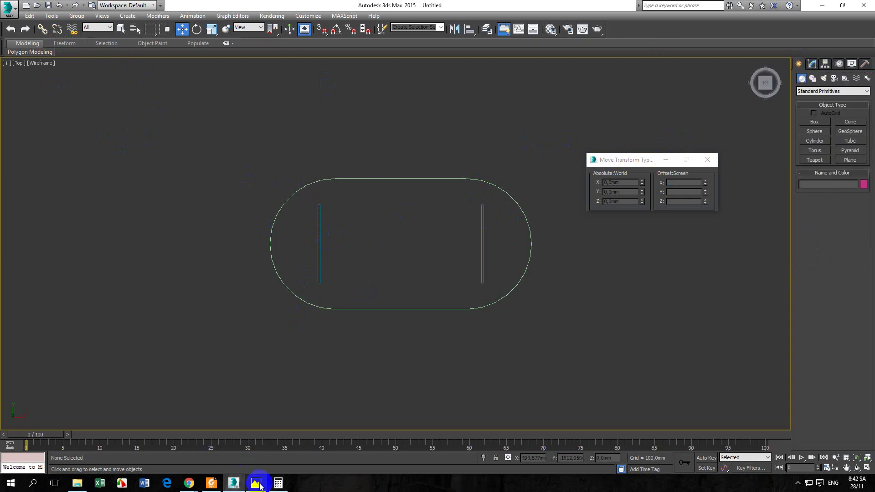
{"action": "left_click", "coordinate": [256, 484]}
{"action": "left_click", "coordinate": [257, 483]}
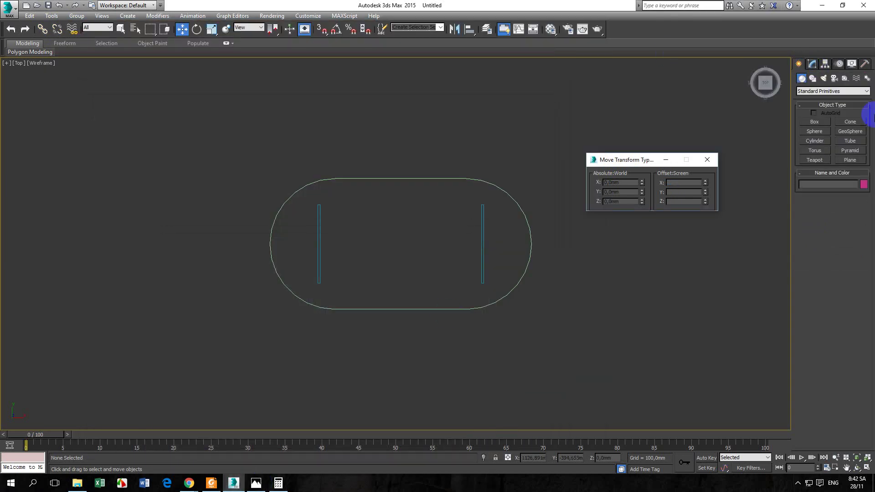
{"action": "left_click", "coordinate": [819, 122]}
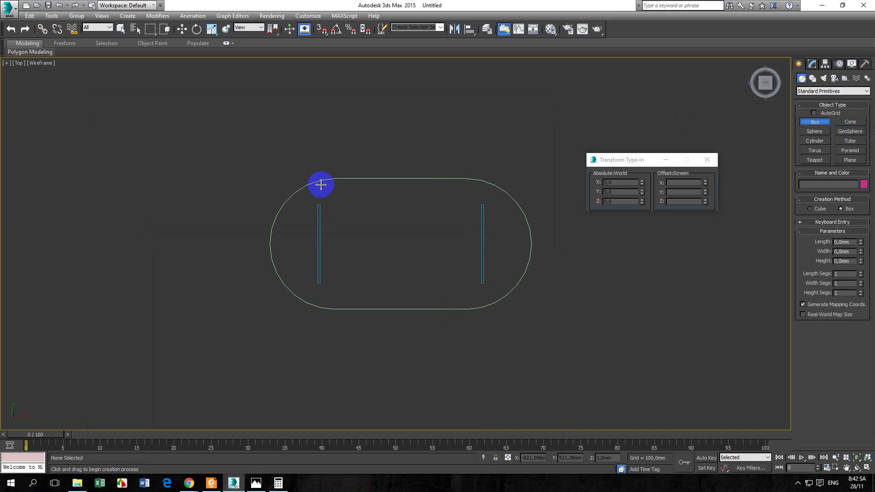
{"action": "left_click", "coordinate": [323, 32]}
{"action": "left_click_drag", "start_coordinate": [319, 205], "coordinate": [456, 277]}
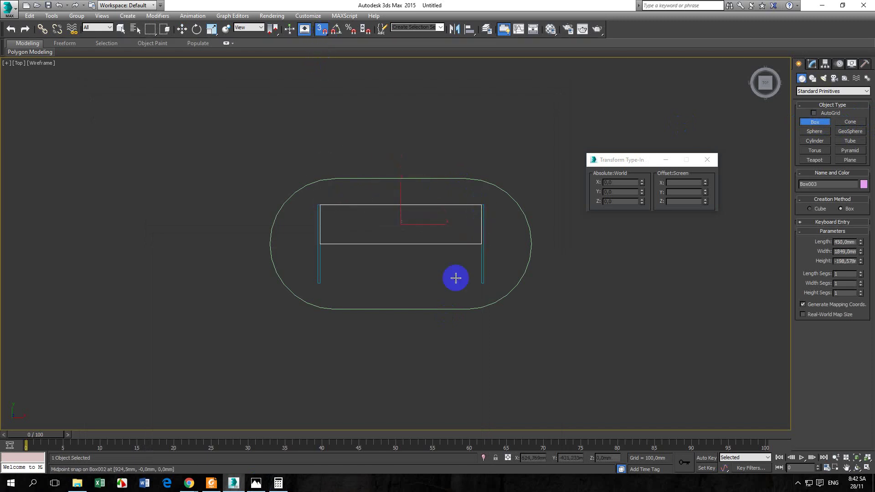
{"action": "right_click", "coordinate": [447, 301]}
{"action": "left_click_drag", "start_coordinate": [319, 205], "coordinate": [478, 283]}
{"action": "left_click", "coordinate": [468, 297]}
{"action": "key", "text": "w"}
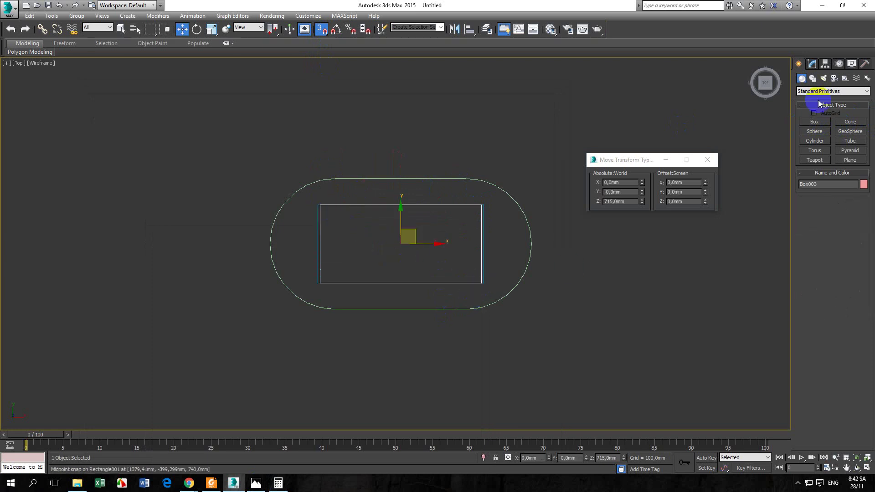
- Inspect the snapped box's dimensions and its corner at the leg panel, delete the box and turn snapping off
{"action": "left_click", "coordinate": [812, 63]}
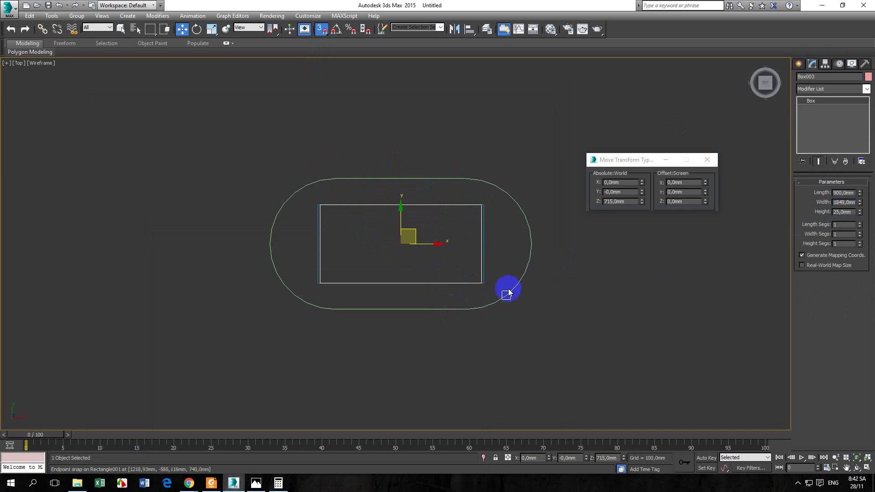
{"action": "scroll", "coordinate": [481, 266], "scroll_direction": "up", "scroll_amount": 3}
{"action": "scroll", "coordinate": [481, 267], "scroll_direction": "up", "scroll_amount": 5}
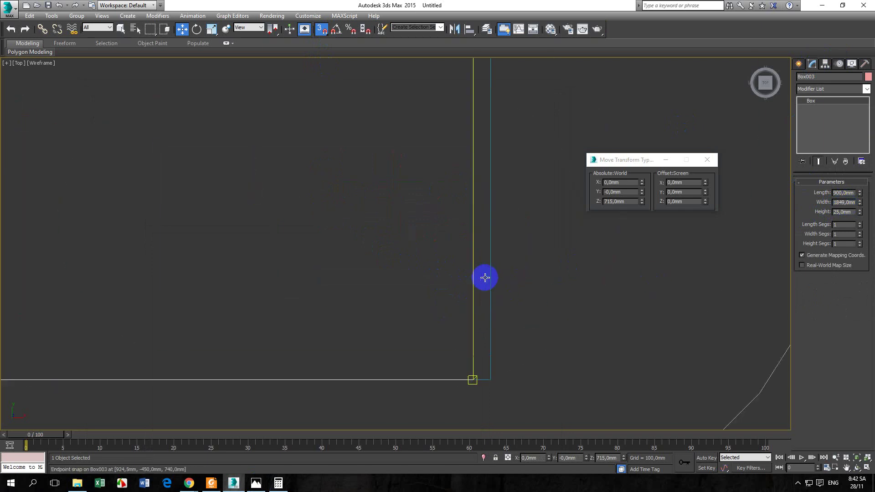
{"action": "scroll", "coordinate": [484, 278], "scroll_direction": "down", "scroll_amount": 4}
{"action": "key", "text": "Delete"}
{"action": "scroll", "coordinate": [484, 277], "scroll_direction": "down", "scroll_amount": 3}
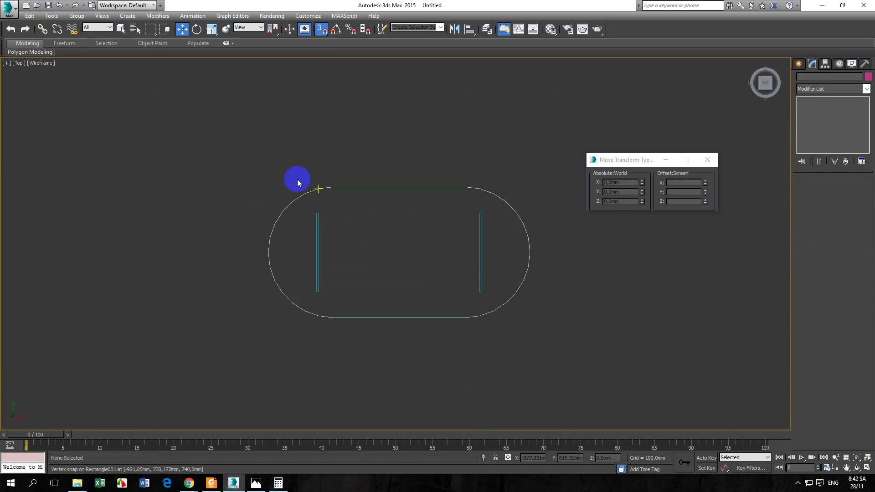
{"action": "key", "text": "s"}
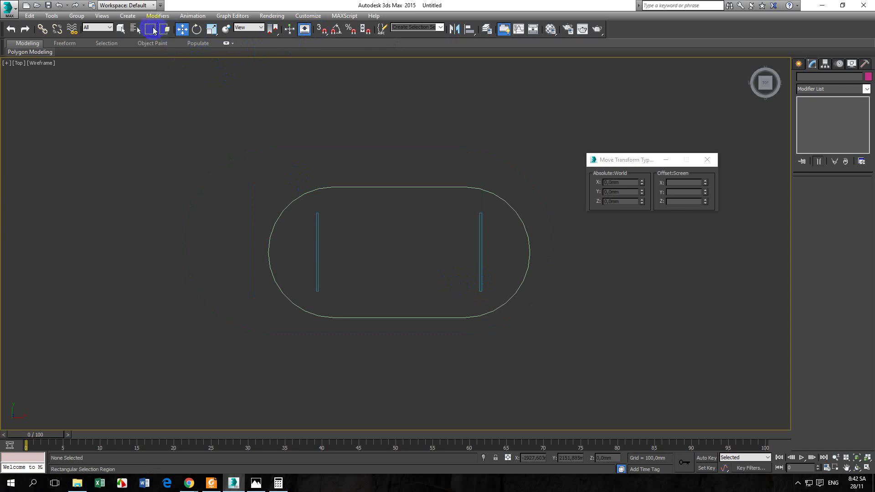
{"action": "left_click", "coordinate": [121, 29]}
- Check the crossbar in the reference drawing, return to 3ds Max and show the table in an angled shaded perspective view
{"action": "middle_click_drag", "start_coordinate": [416, 304], "coordinate": [392, 303]}
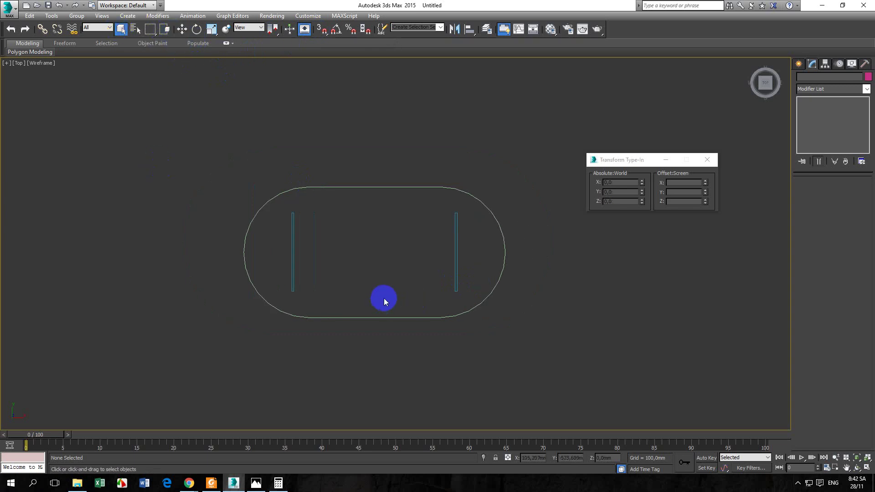
{"action": "left_click", "coordinate": [255, 482]}
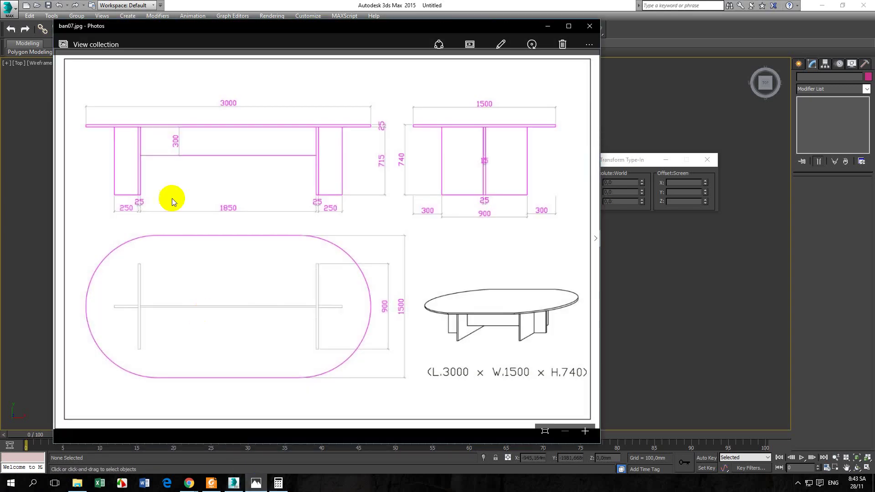
{"action": "left_click", "coordinate": [233, 482]}
{"action": "key", "text": "p"}
{"action": "key", "text": "F3"}
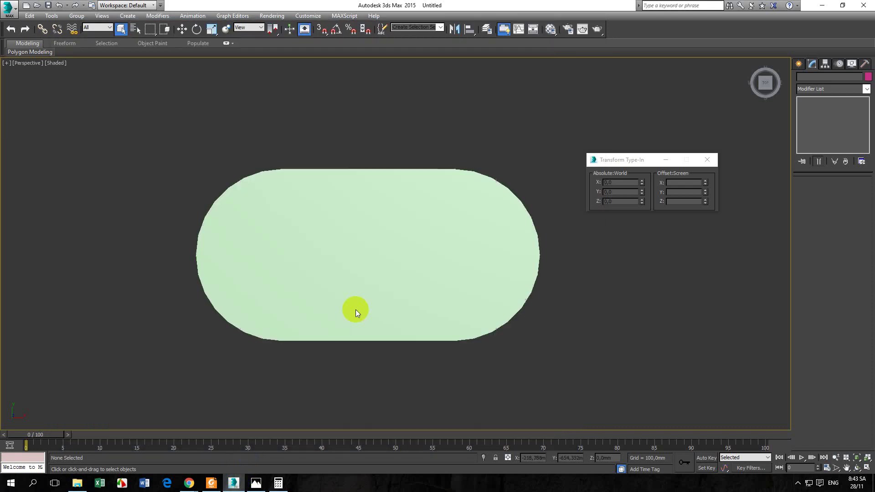
{"action": "mouse_move", "coordinate": [352, 308]}
{"action": "middle_mouse_down", "text": "alt"}
{"action": "mouse_move", "coordinate": [391, 288]}
{"action": "mouse_move", "coordinate": [403, 258]}
{"action": "mouse_move", "coordinate": [396, 283]}
{"action": "middle_mouse_up", "text": "alt"}
- Draw a freestanding box in front of the table, about 1773 mm wide and 80 mm high, and reduce its length to about 34 mm
{"action": "left_click", "coordinate": [798, 63]}
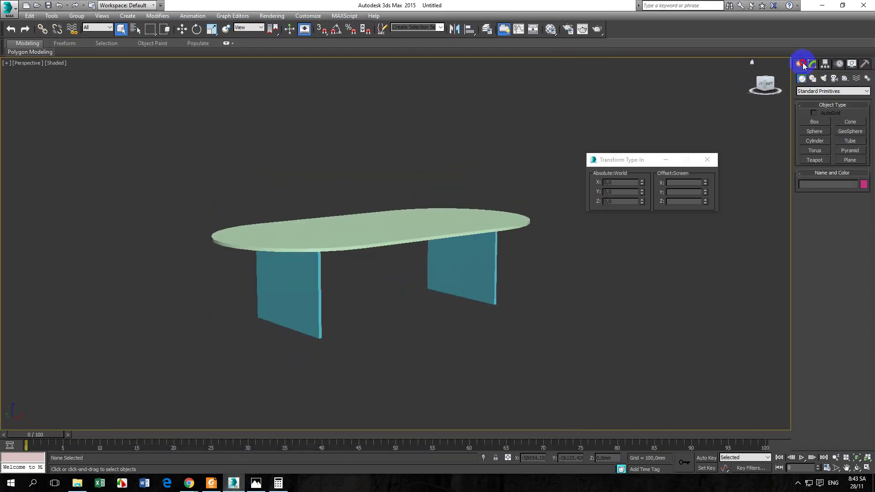
{"action": "left_click", "coordinate": [814, 122]}
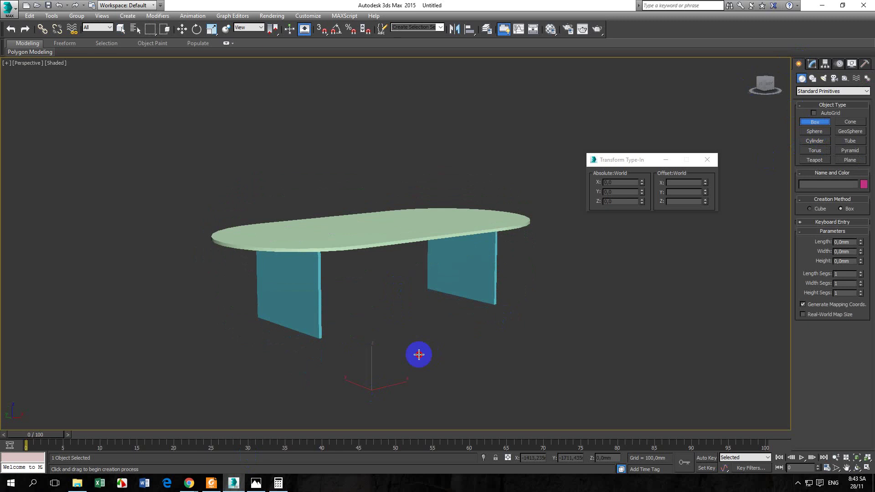
{"action": "left_click_drag", "start_coordinate": [418, 353], "coordinate": [496, 324]}
{"action": "left_click", "coordinate": [495, 314]}
{"action": "right_click", "coordinate": [495, 313]}
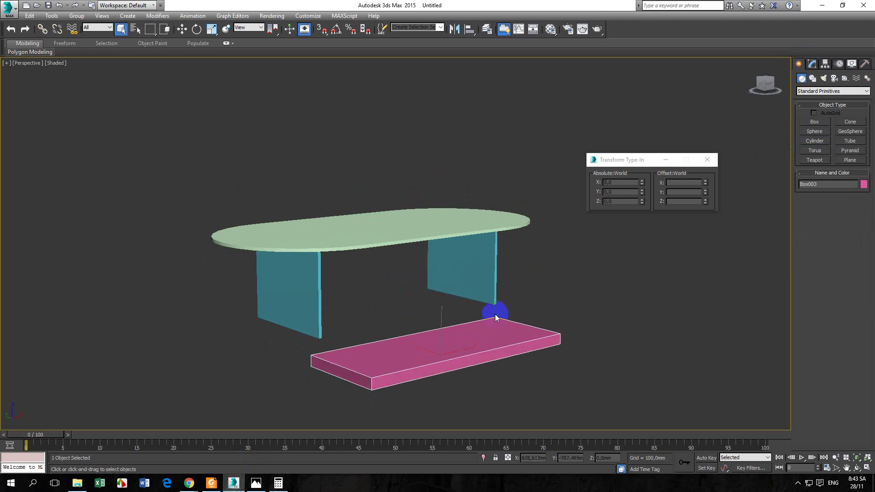
{"action": "left_click", "coordinate": [812, 63]}
{"action": "left_click_drag", "start_coordinate": [860, 193], "coordinate": [845, 237]}
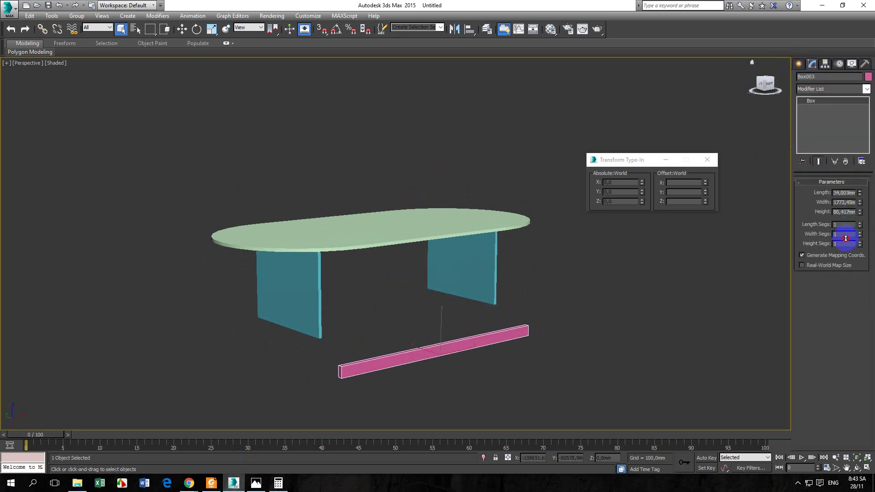
- Examine in the reference drawing how the crossbar meets the leg panels, and return to 3ds Max
{"action": "left_click", "coordinate": [256, 482]}
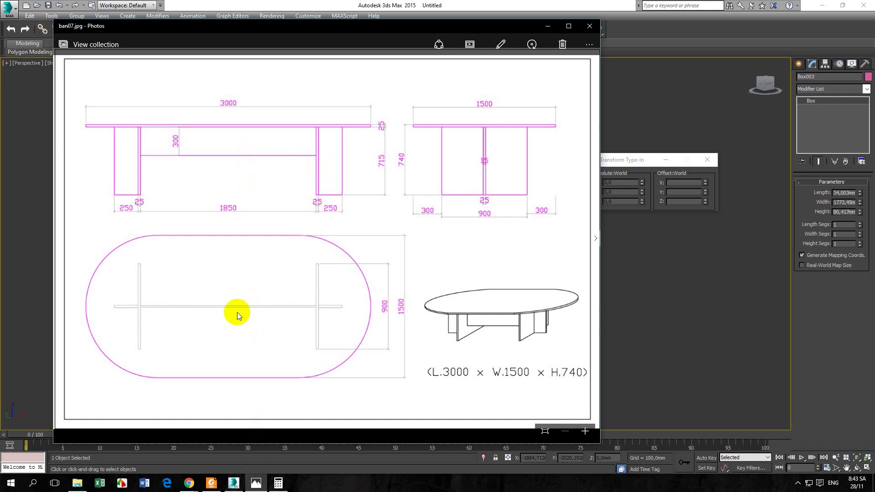
{"action": "scroll", "coordinate": [300, 313], "scroll_direction": "up", "scroll_amount": 5}
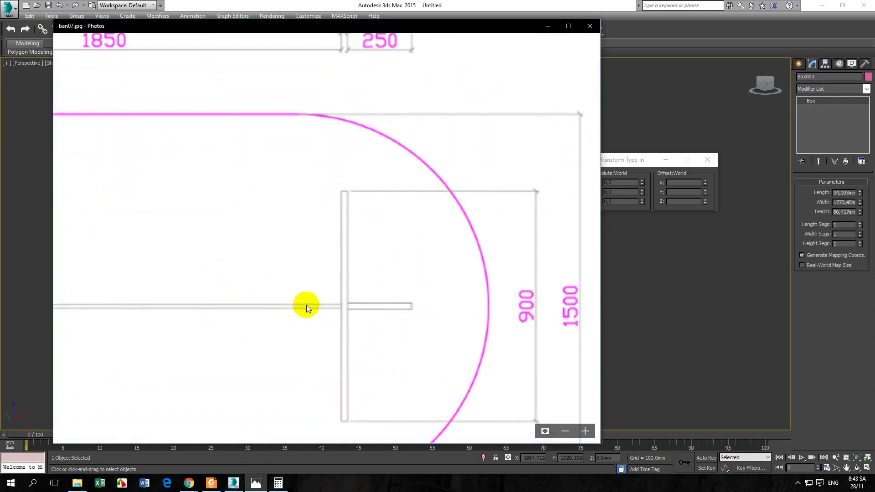
{"action": "scroll", "coordinate": [306, 305], "scroll_direction": "up", "scroll_amount": 2}
{"action": "scroll", "coordinate": [319, 304], "scroll_direction": "down", "scroll_amount": 6}
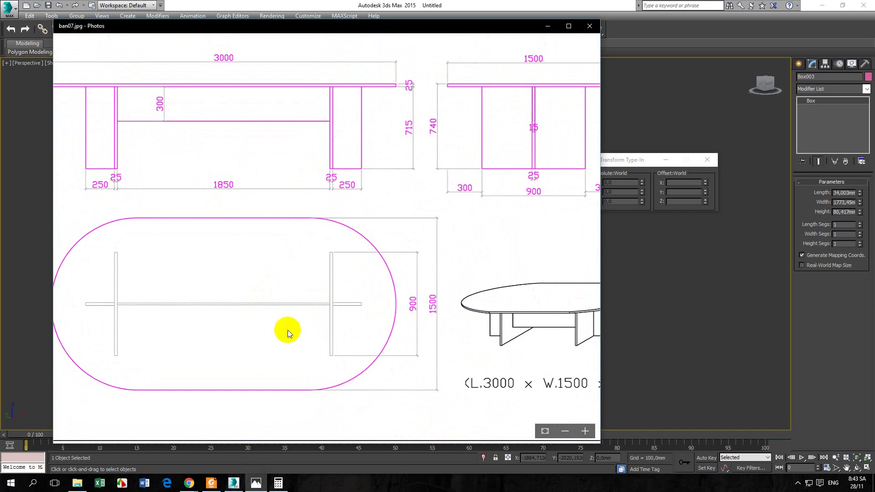
{"action": "left_click", "coordinate": [242, 459]}
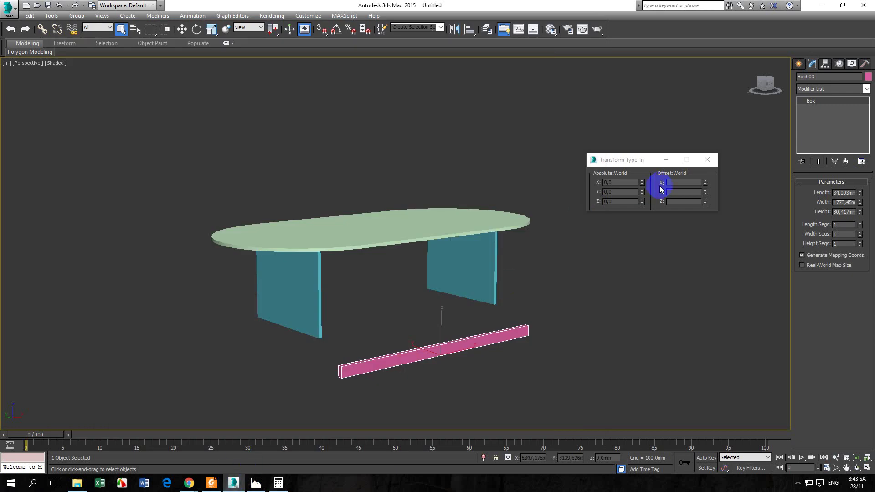
- Close the Transform Type-In and set the crossbar box to 25 mm length, 1850 mm width and 300 mm height
{"action": "left_click", "coordinate": [707, 160]}
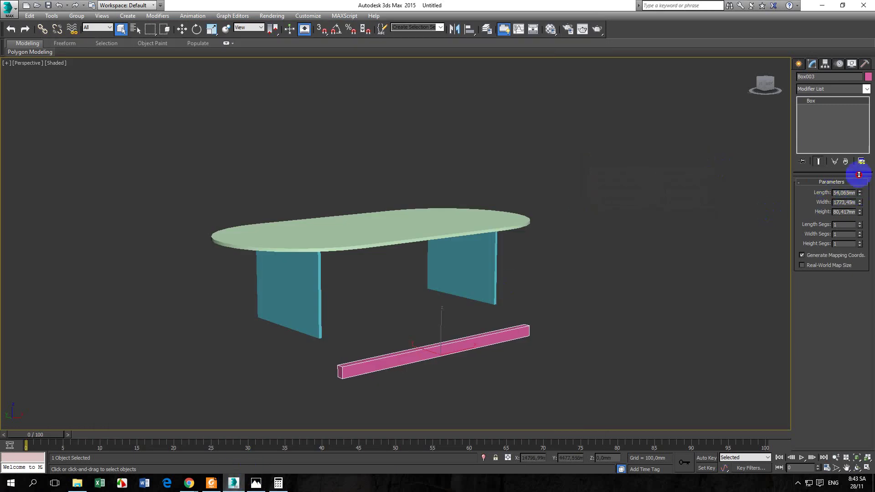
{"action": "double_click", "coordinate": [845, 192]}
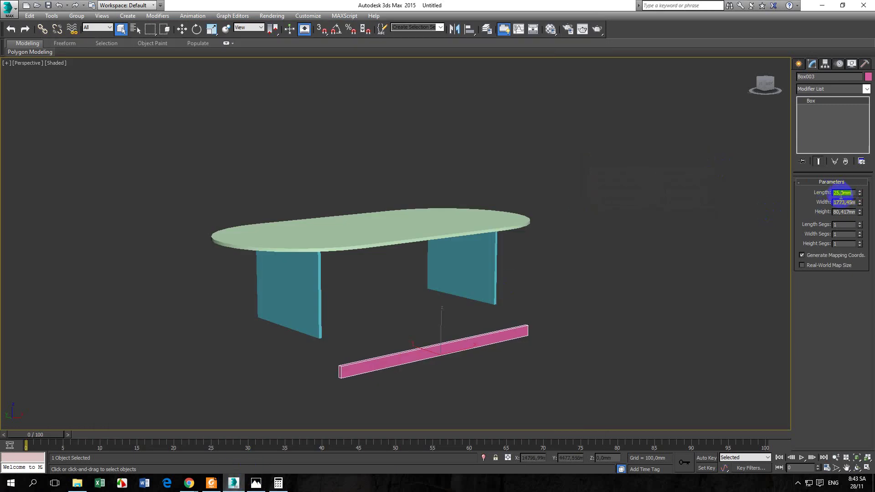
{"action": "mouse_move", "coordinate": [859, 201]}
{"action": "left_mouse_down"}
{"action": "mouse_move", "coordinate": [853, 190]}
{"action": "mouse_move", "coordinate": [851, 202]}
{"action": "left_mouse_up"}
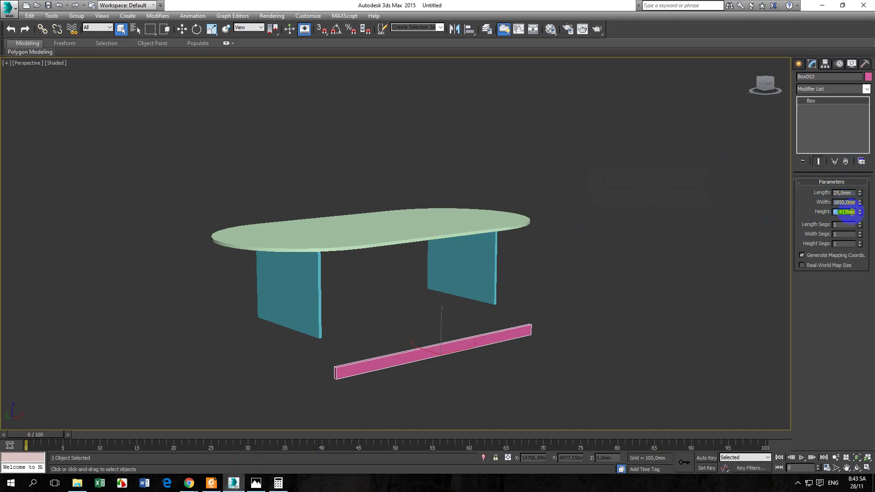
{"action": "left_click", "coordinate": [845, 212]}
{"action": "type", "text": "300"}
{"action": "key", "text": "Return"}
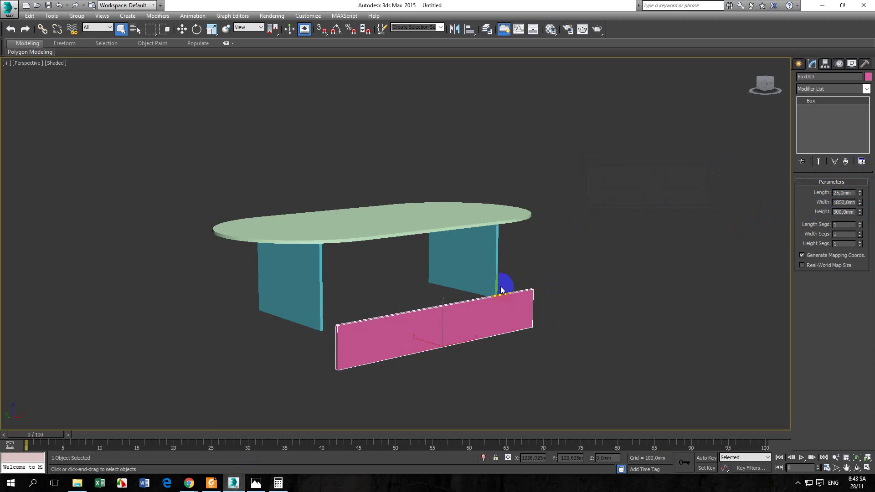
- In the front wireframe view, align the crossbar's maximum Y to the tabletop's minimum Y and apply it
{"action": "key", "text": "f"}
{"action": "scroll", "coordinate": [385, 286], "scroll_direction": "up", "scroll_amount": 2}
{"action": "key", "text": "F3"}
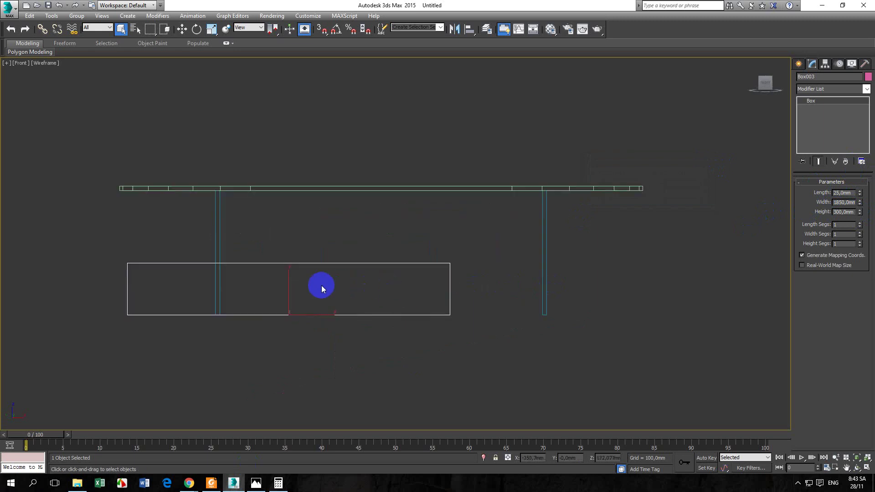
{"action": "left_click", "coordinate": [470, 30]}
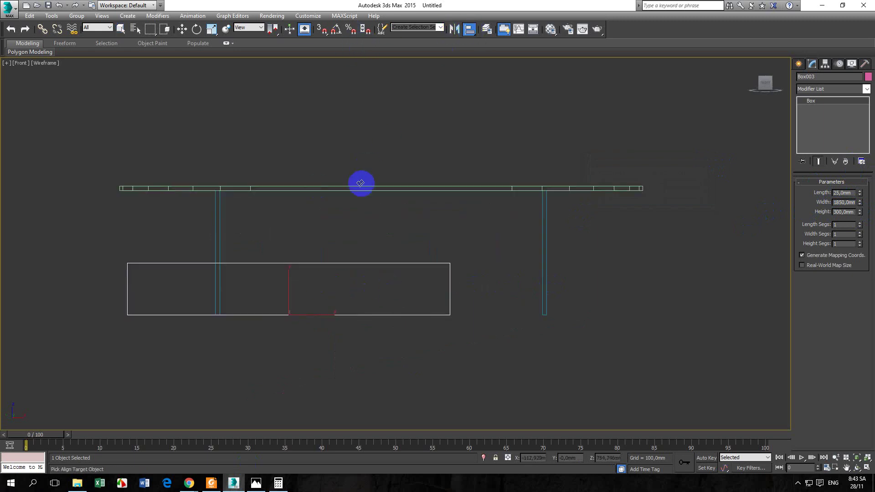
{"action": "left_click", "coordinate": [362, 187]}
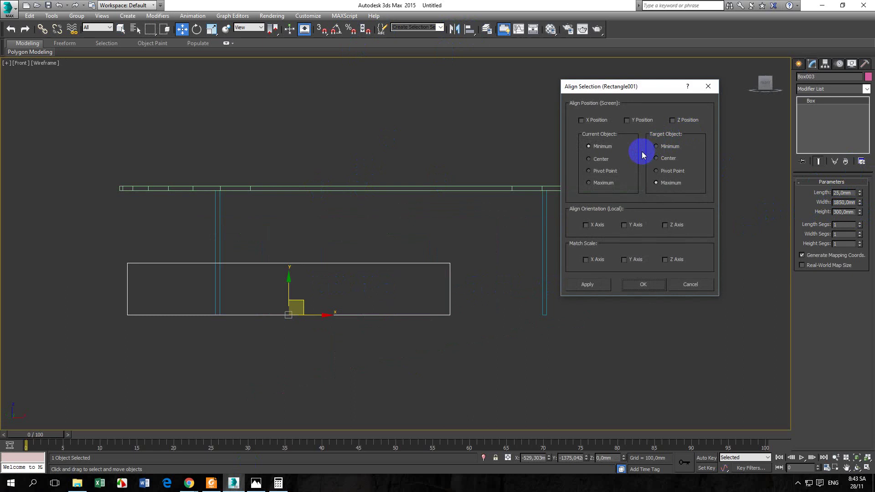
{"action": "left_click", "coordinate": [639, 121]}
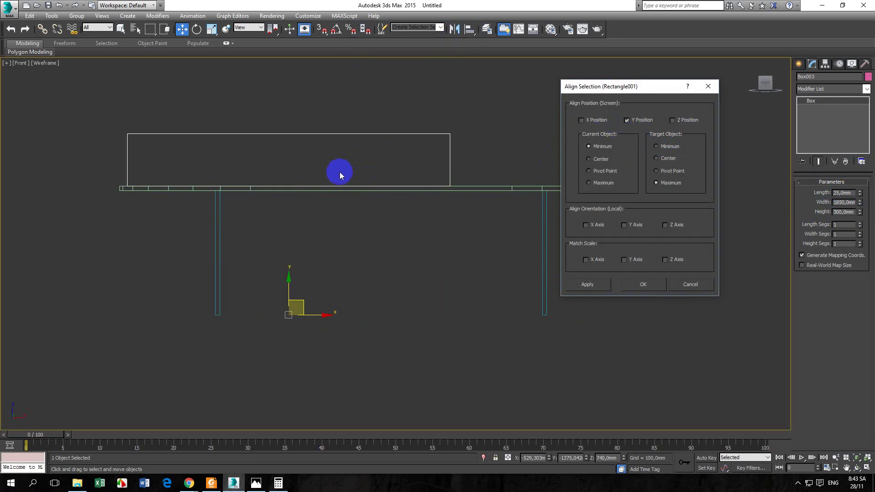
{"action": "left_click", "coordinate": [601, 182]}
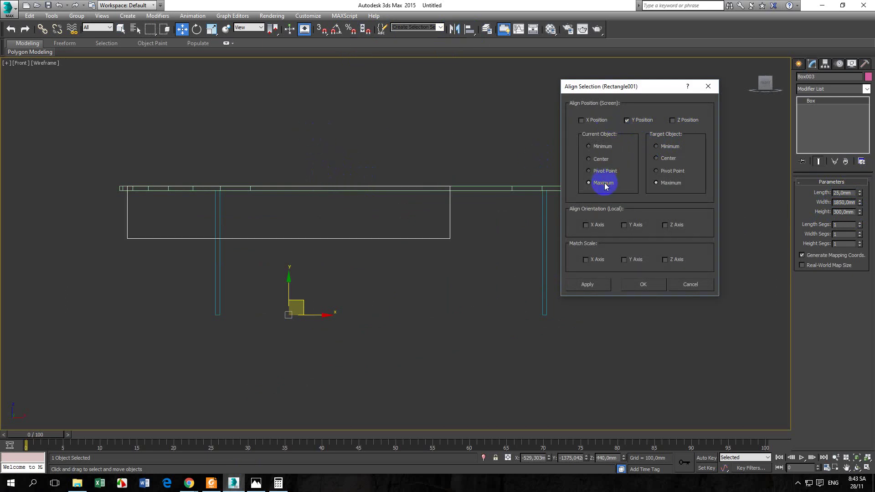
{"action": "left_click", "coordinate": [668, 147]}
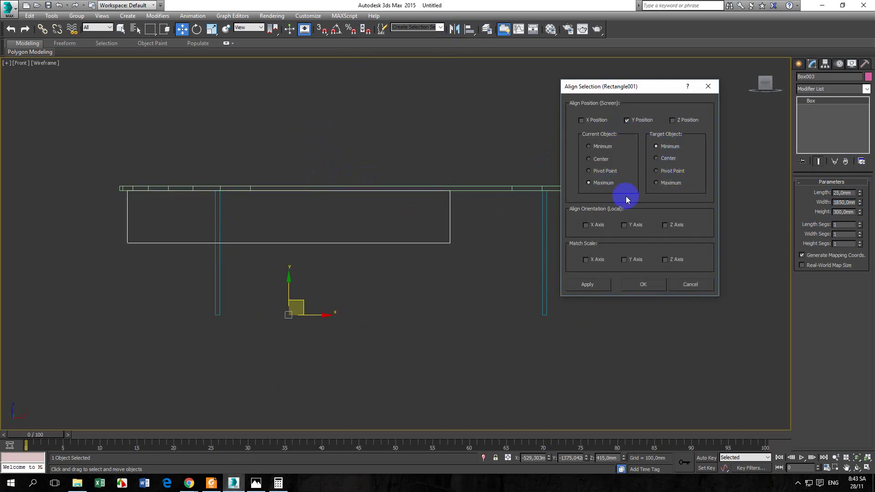
{"action": "left_click", "coordinate": [587, 284]}
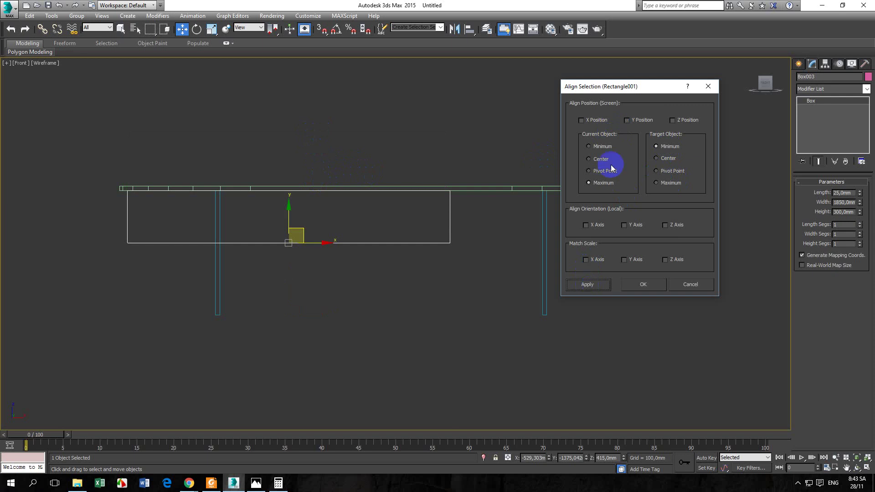
- Align the crossbar to the tabletop in X, center to center, so it sits between the two leg panels
{"action": "left_click", "coordinate": [582, 119]}
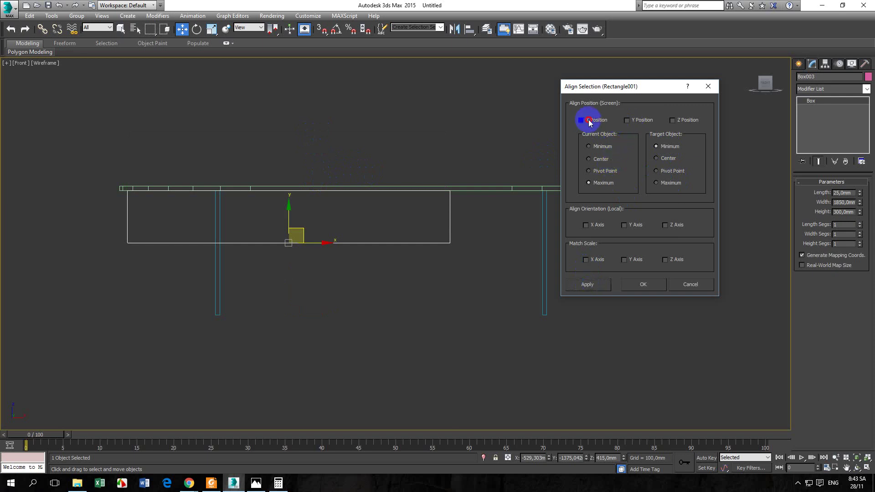
{"action": "left_click", "coordinate": [590, 159]}
{"action": "left_click", "coordinate": [657, 159]}
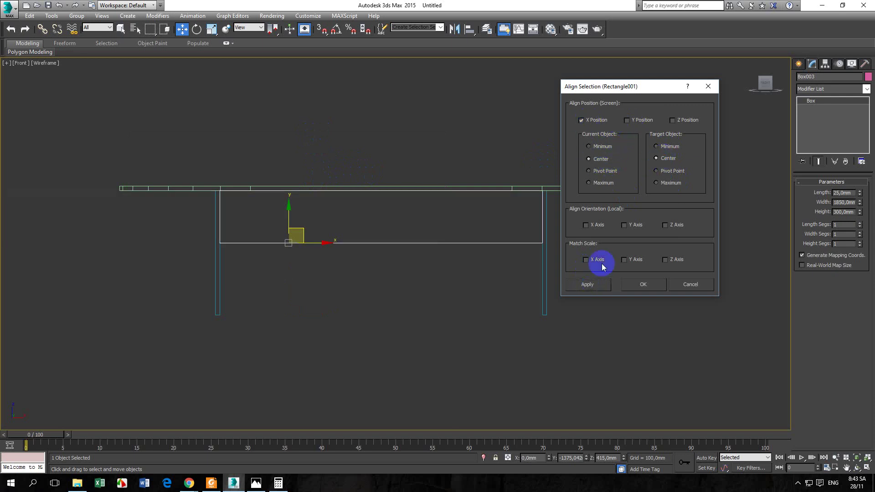
{"action": "left_click", "coordinate": [594, 284]}
{"action": "left_click", "coordinate": [641, 285]}
{"action": "middle_click_drag", "start_coordinate": [439, 305], "coordinate": [442, 301]}
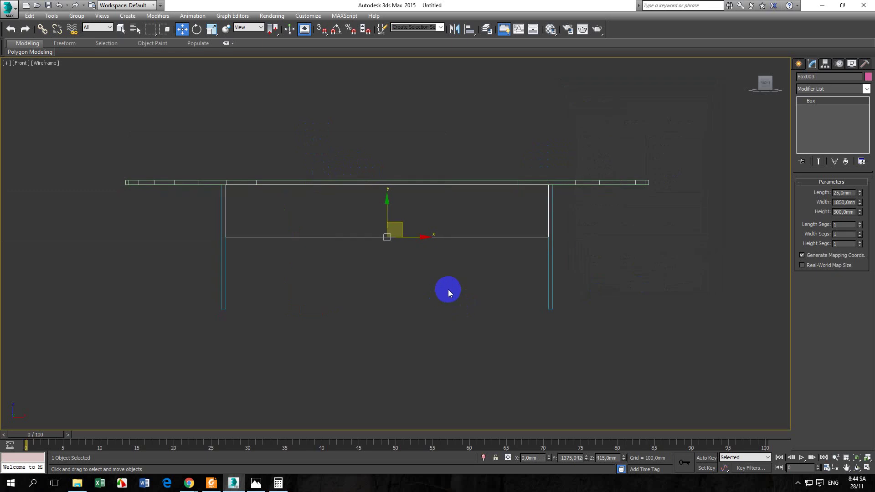
{"action": "scroll", "coordinate": [320, 205], "scroll_direction": "up", "scroll_amount": 2}
{"action": "scroll", "coordinate": [321, 205], "scroll_direction": "down", "scroll_amount": 1}
{"action": "scroll", "coordinate": [374, 235], "scroll_direction": "down", "scroll_amount": 2}
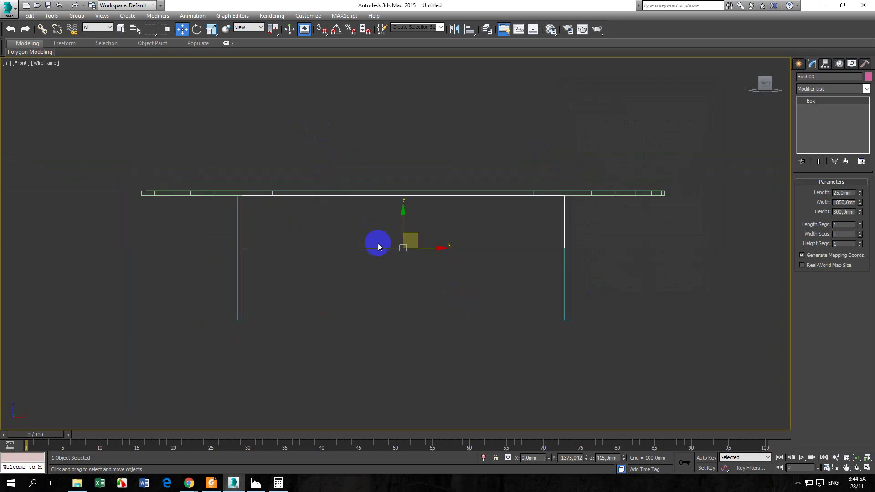
- In the top view, align the crossbar to the tabletop center to center in X and Y
{"action": "key", "text": "t"}
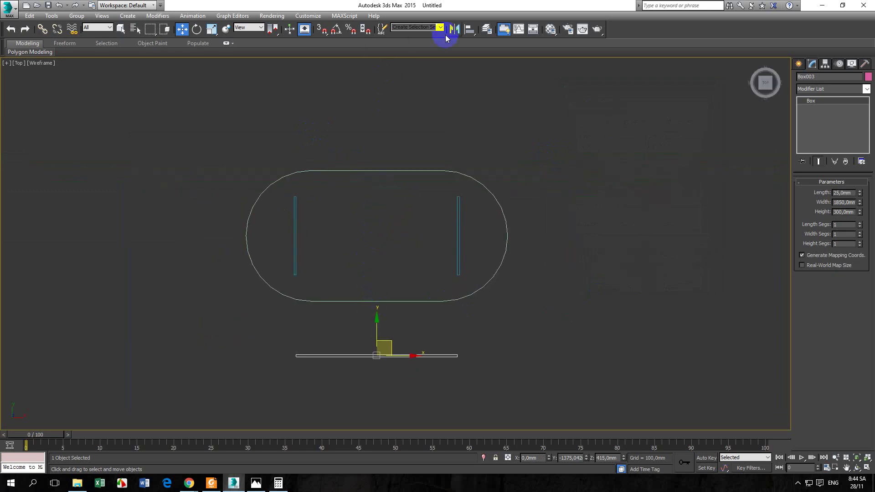
{"action": "left_click", "coordinate": [469, 28]}
{"action": "left_click", "coordinate": [369, 172]}
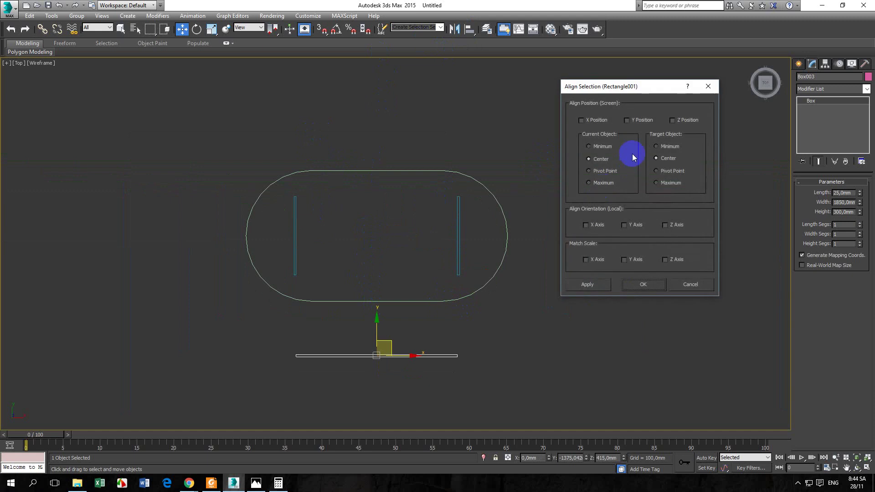
{"action": "left_click", "coordinate": [606, 120]}
{"action": "left_click", "coordinate": [629, 120]}
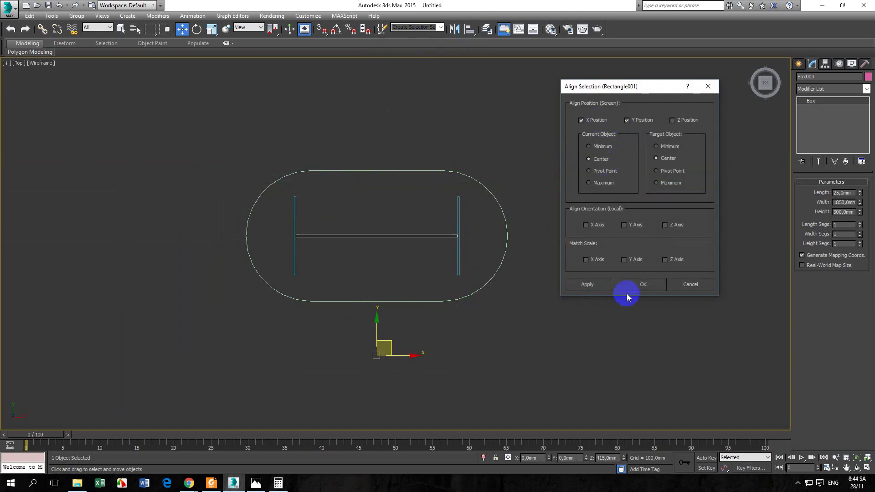
{"action": "left_click", "coordinate": [637, 286]}
- Show the table in an angled shaded perspective view, deselect the crossbar and start the Box primitive
{"action": "key", "text": "p"}
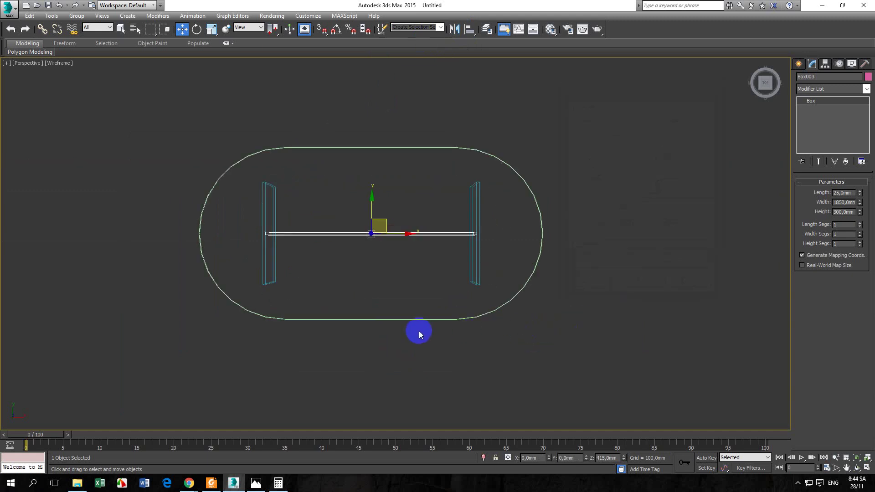
{"action": "key", "text": "F3"}
{"action": "mouse_move", "coordinate": [396, 328]}
{"action": "middle_mouse_down", "text": "alt"}
{"action": "mouse_move", "coordinate": [416, 236]}
{"action": "mouse_move", "coordinate": [420, 248]}
{"action": "mouse_move", "coordinate": [362, 250]}
{"action": "mouse_move", "coordinate": [428, 264]}
{"action": "mouse_move", "coordinate": [412, 254]}
{"action": "mouse_move", "coordinate": [424, 273]}
{"action": "mouse_move", "coordinate": [426, 251]}
{"action": "middle_mouse_up", "text": "alt"}
{"action": "left_click", "coordinate": [503, 268]}
{"action": "left_click", "coordinate": [798, 63]}
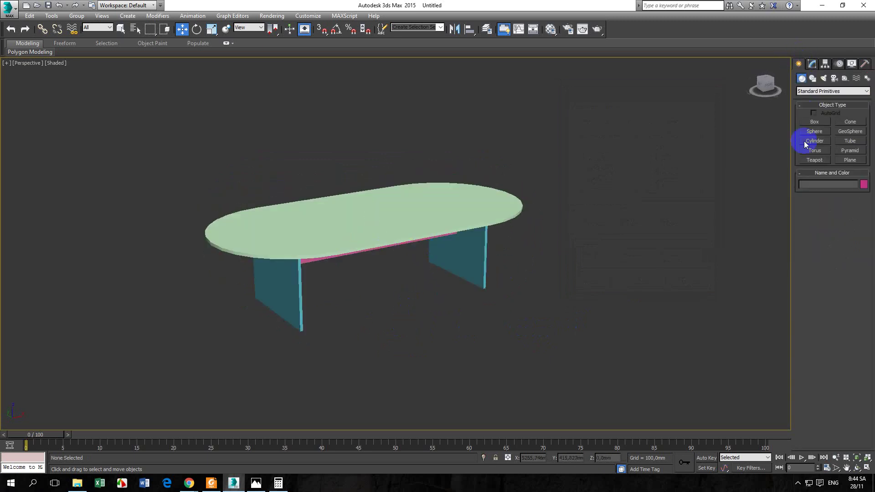
{"action": "left_click", "coordinate": [814, 122]}
{"action": "left_click_drag", "start_coordinate": [358, 341], "coordinate": [380, 363]}
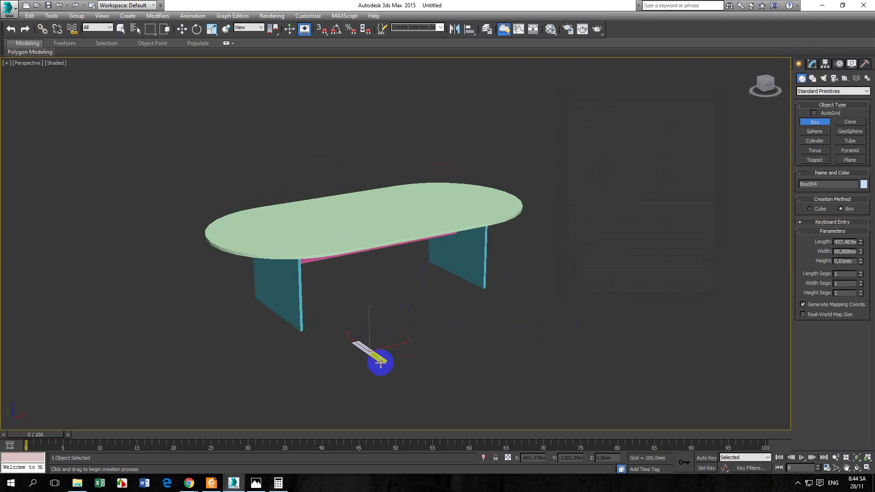
{"action": "left_click", "coordinate": [386, 292]}
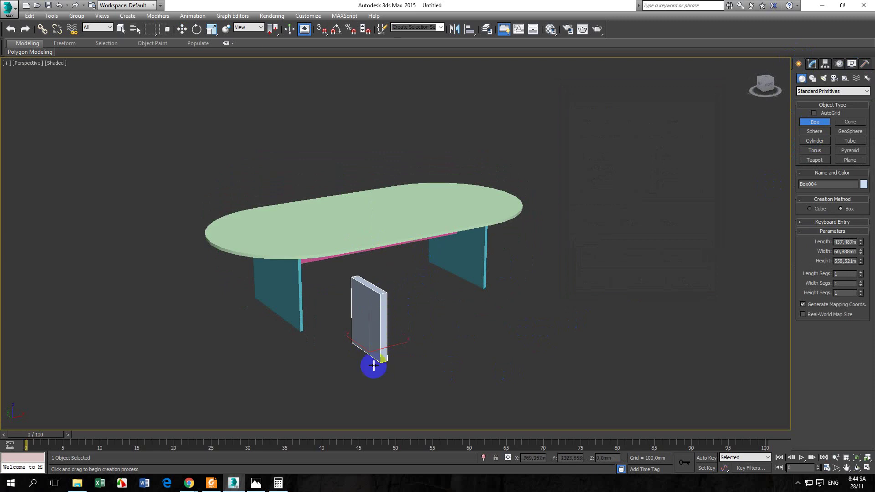
{"action": "key", "text": "ctrl+z"}
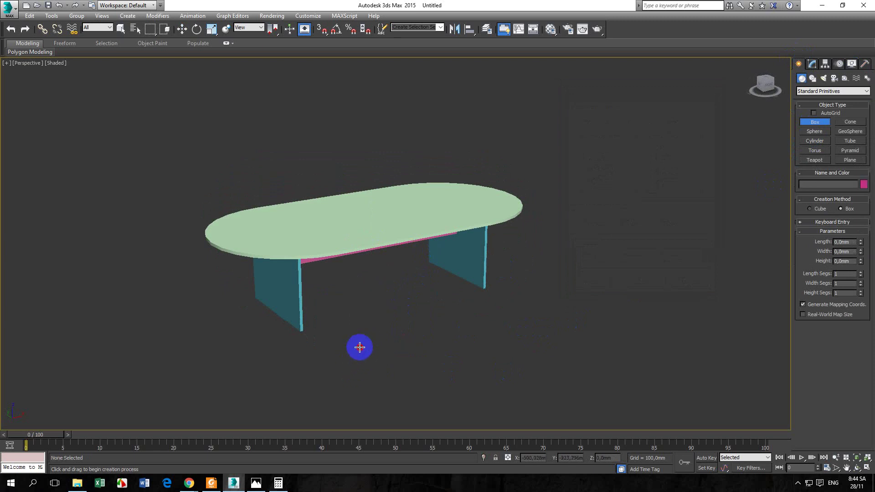
- Draw a box in front of the table, about 46 mm long, 402 mm wide and 666 mm high, and check the outer panels in the reference drawing
{"action": "left_click_drag", "start_coordinate": [360, 347], "coordinate": [326, 355]}
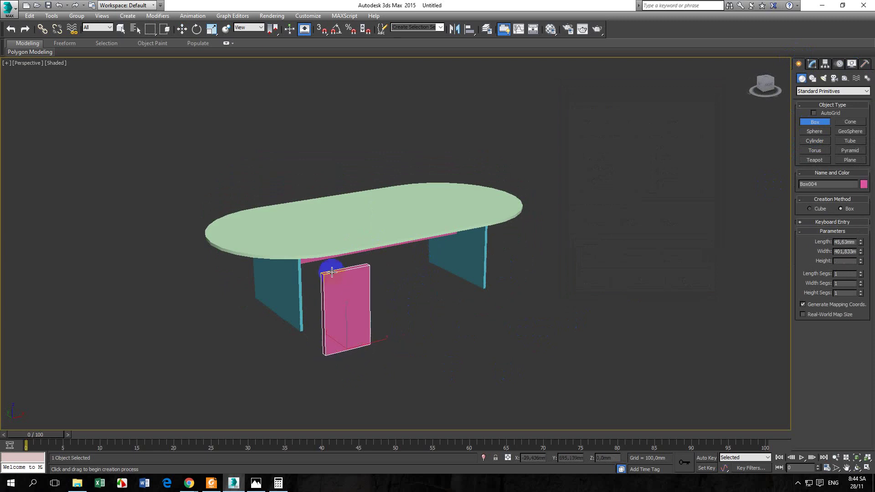
{"action": "left_click", "coordinate": [332, 272]}
{"action": "left_click", "coordinate": [812, 63]}
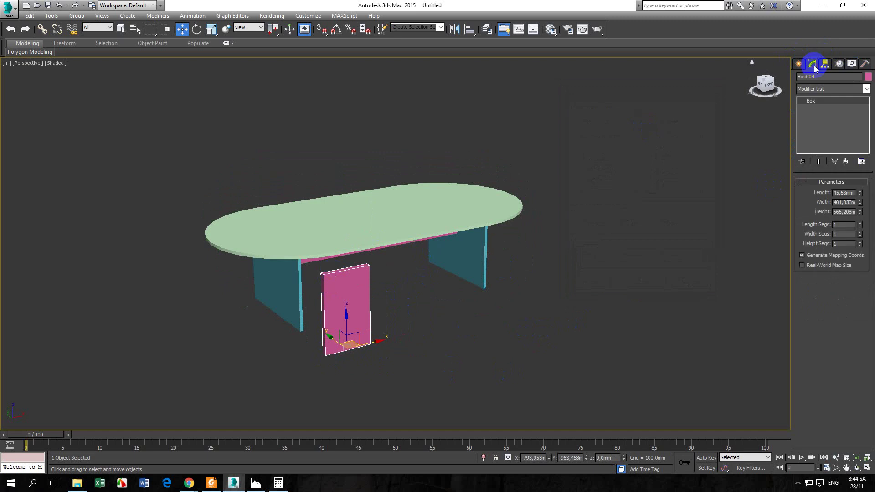
{"action": "left_click", "coordinate": [267, 484]}
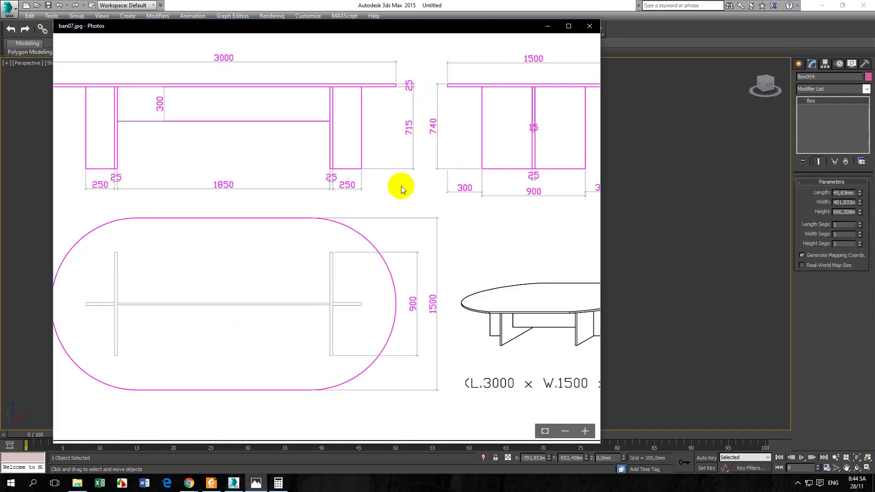
{"action": "left_click", "coordinate": [235, 483]}
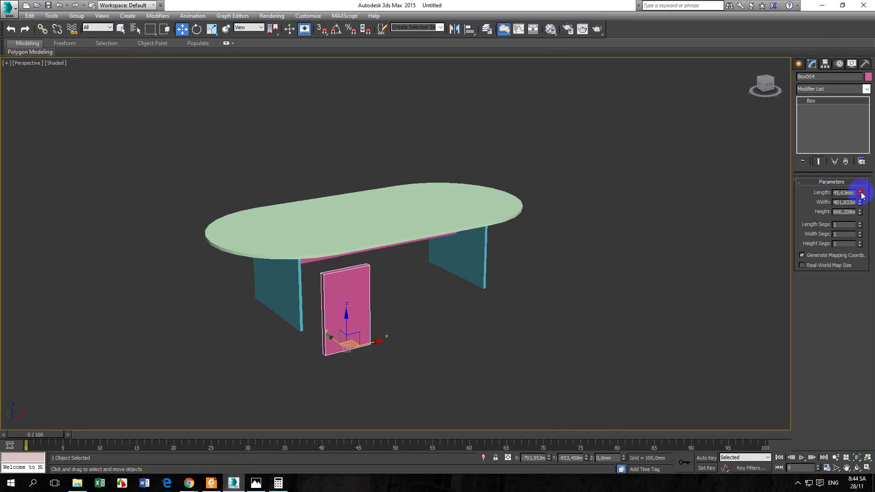
- Set the new box to 25 mm length, 250 mm width and 715 mm height, rechecking the reference drawing
{"action": "left_click_drag", "start_coordinate": [861, 194], "coordinate": [838, 209]}
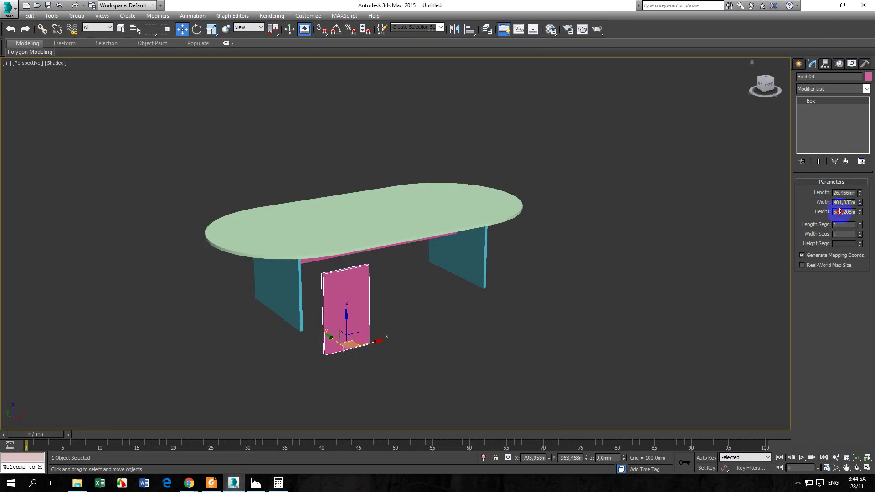
{"action": "double_click", "coordinate": [841, 193]}
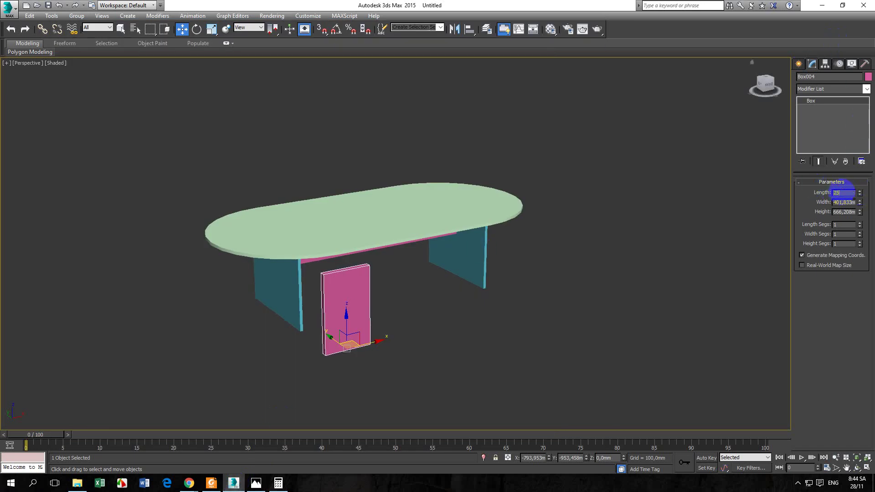
{"action": "type", "text": "25"}
{"action": "left_click_drag", "start_coordinate": [859, 202], "coordinate": [859, 186]}
{"action": "left_click", "coordinate": [843, 194]}
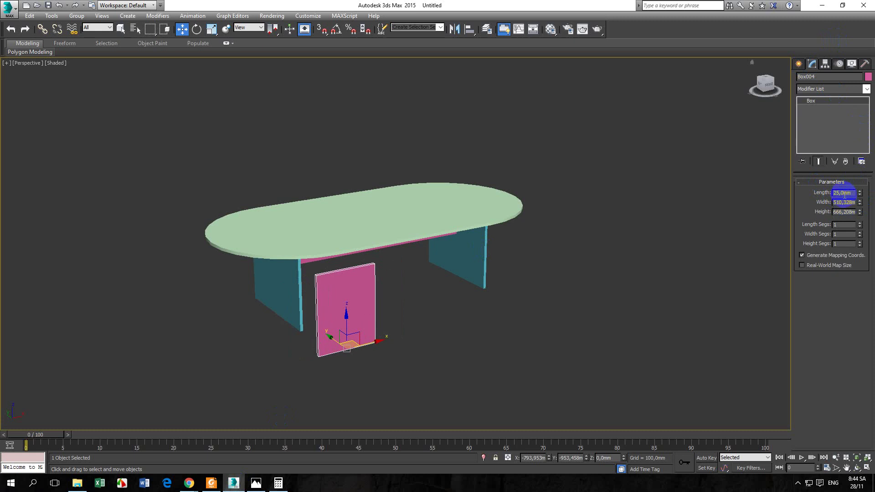
{"action": "left_click", "coordinate": [256, 483]}
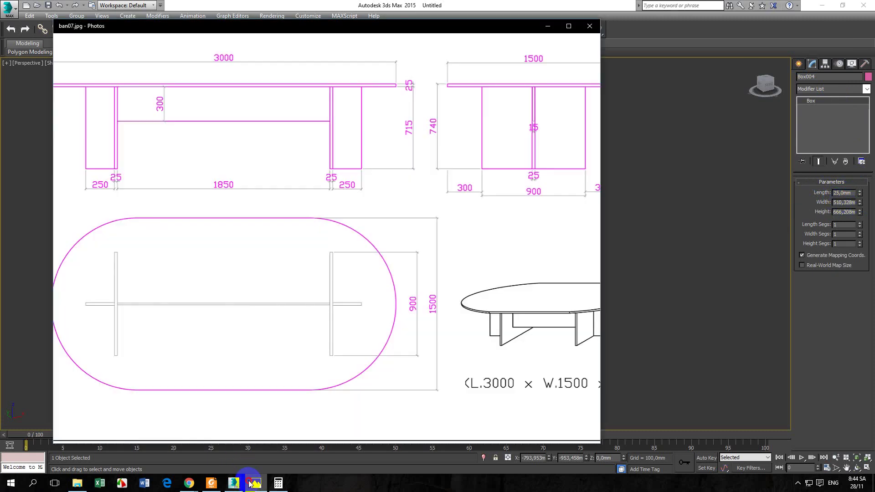
{"action": "left_click", "coordinate": [802, 182]}
{"action": "double_click", "coordinate": [847, 203]}
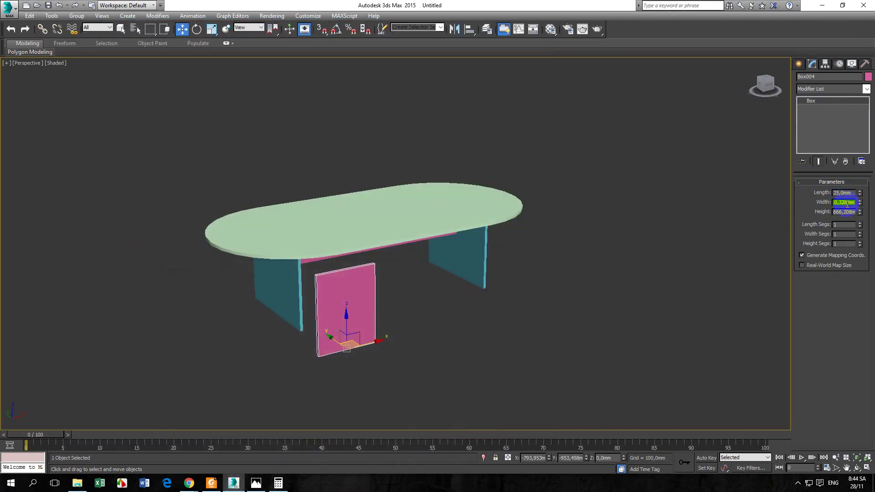
{"action": "left_click", "coordinate": [847, 211]}
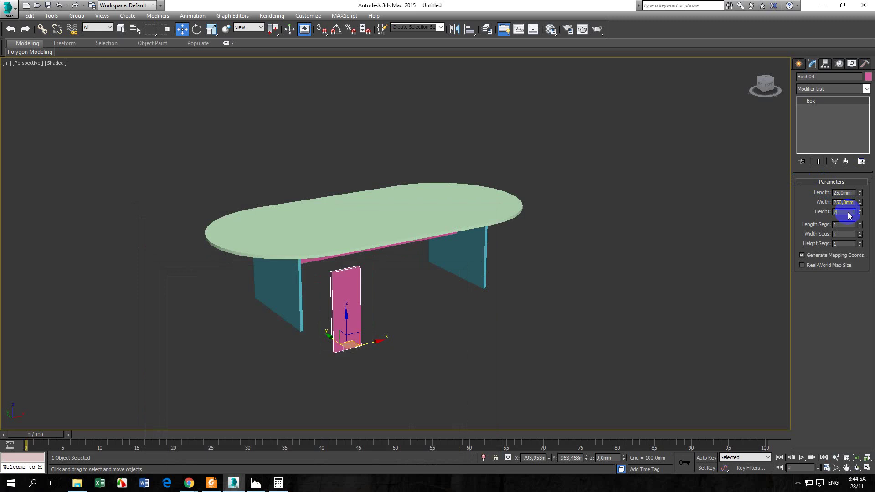
- In the top wireframe view, align the new 250 mm panel in X, its maximum to the left leg panel's minimum
{"action": "middle_click_drag", "start_coordinate": [499, 306], "coordinate": [529, 281]}
{"action": "key", "text": "t"}
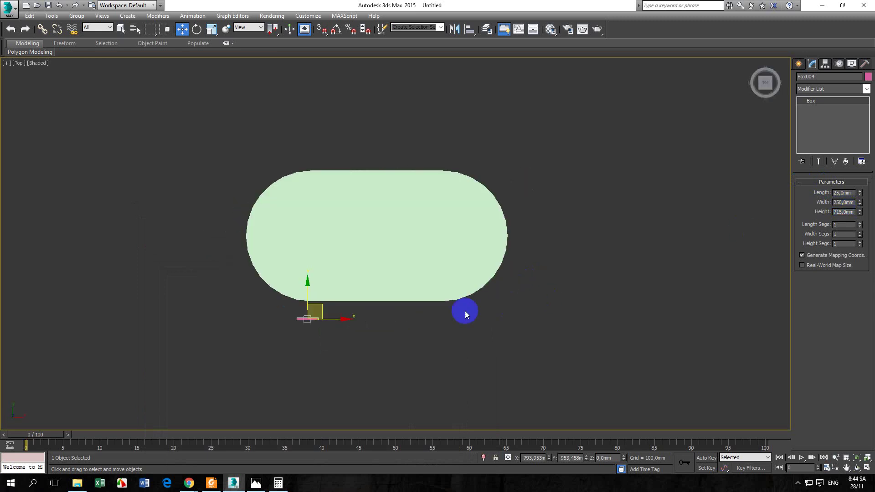
{"action": "key", "text": "F3"}
{"action": "scroll", "coordinate": [472, 332], "scroll_direction": "up", "scroll_amount": 2}
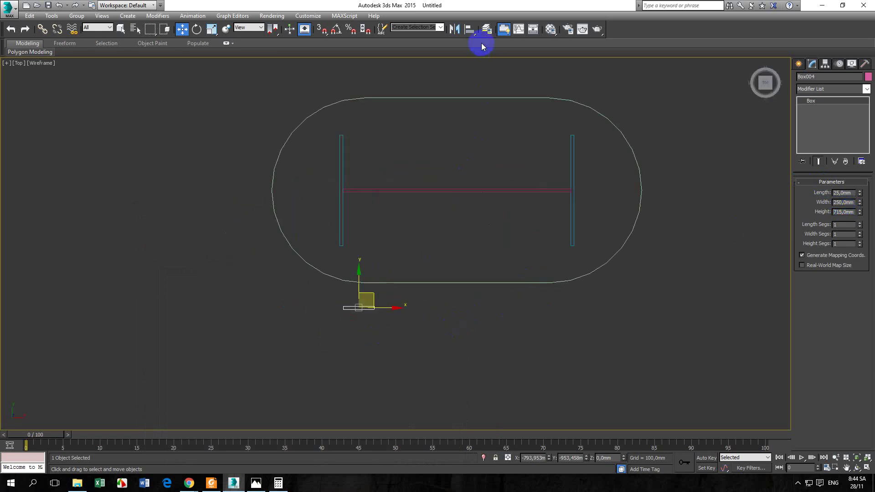
{"action": "left_click", "coordinate": [469, 28]}
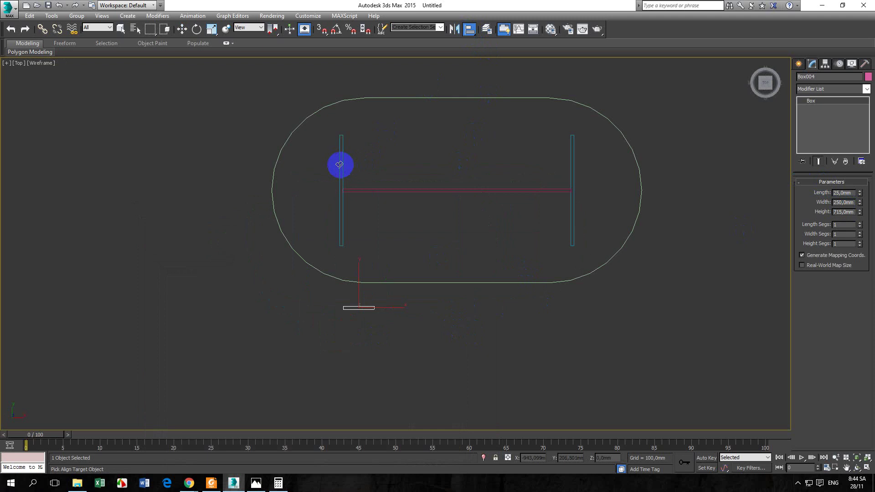
{"action": "left_click", "coordinate": [341, 165]}
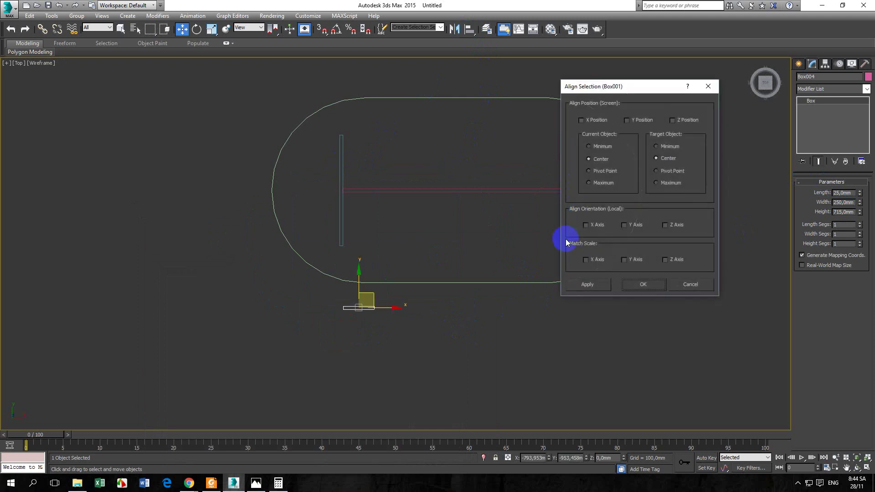
{"action": "left_click", "coordinate": [587, 119]}
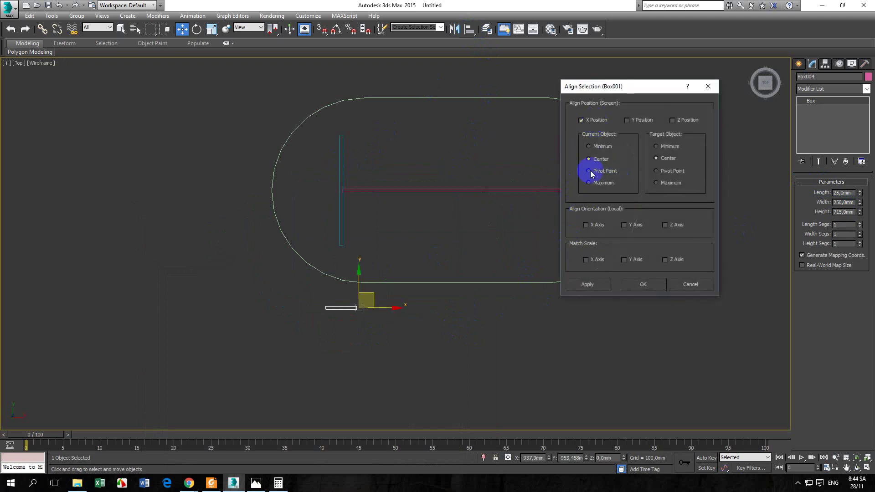
{"action": "left_click", "coordinate": [592, 147]}
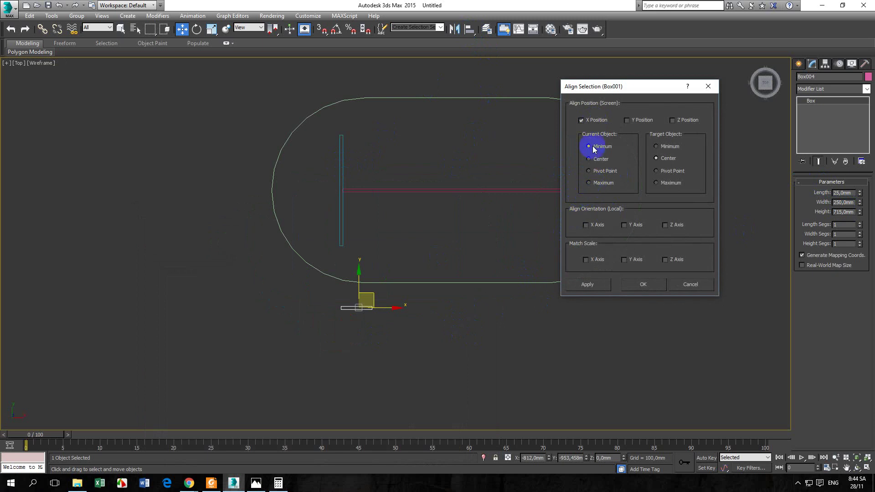
{"action": "left_click", "coordinate": [663, 183]}
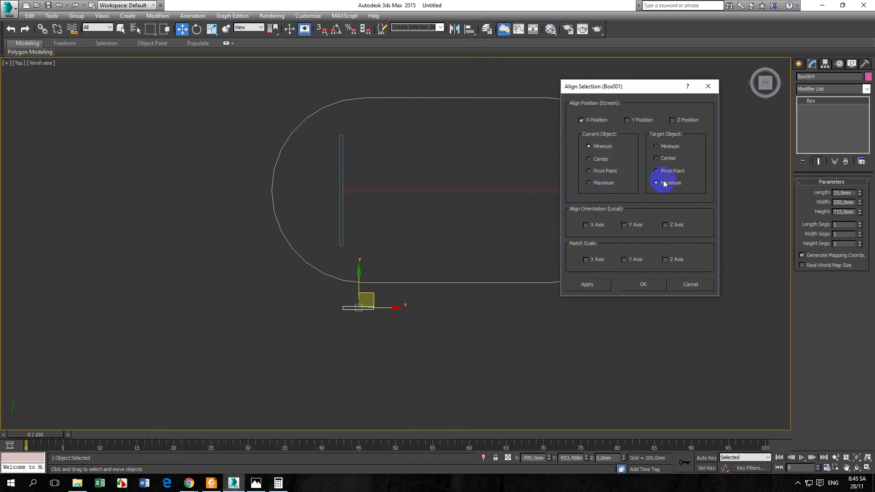
{"action": "left_click", "coordinate": [668, 146]}
{"action": "left_click", "coordinate": [599, 184]}
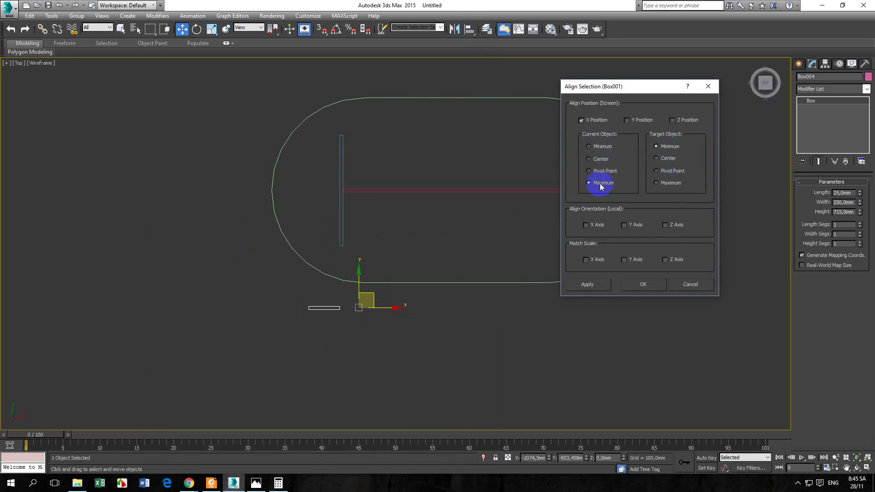
{"action": "left_click", "coordinate": [656, 146]}
{"action": "left_click", "coordinate": [587, 283]}
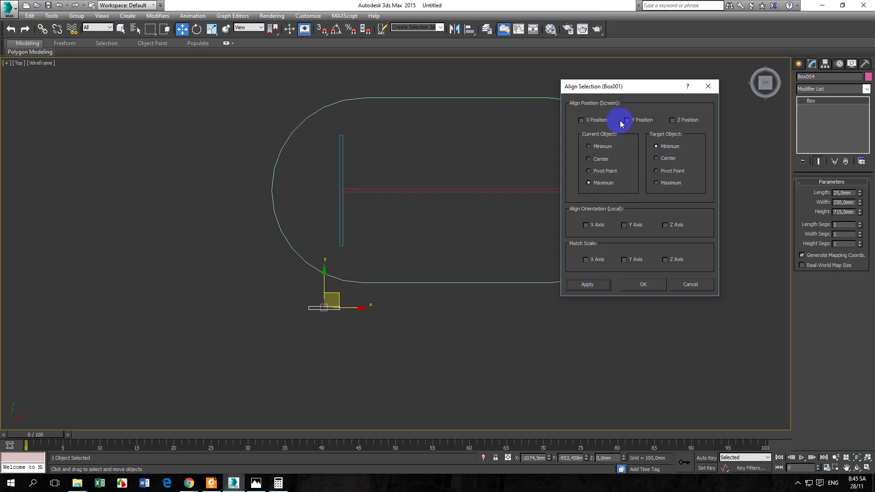
- Align the outer panel to the same leg panel in Y, center to center, and check how the two meet
{"action": "left_click", "coordinate": [595, 160]}
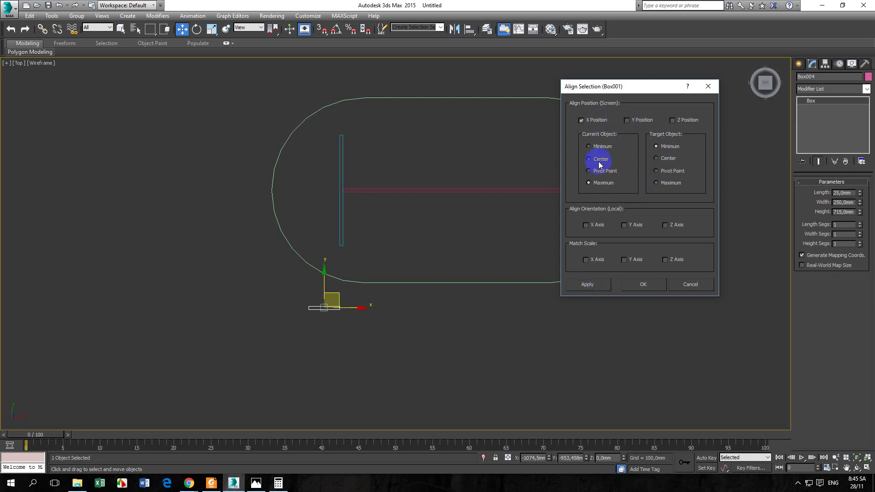
{"action": "left_click", "coordinate": [653, 159]}
{"action": "left_click", "coordinate": [592, 121]}
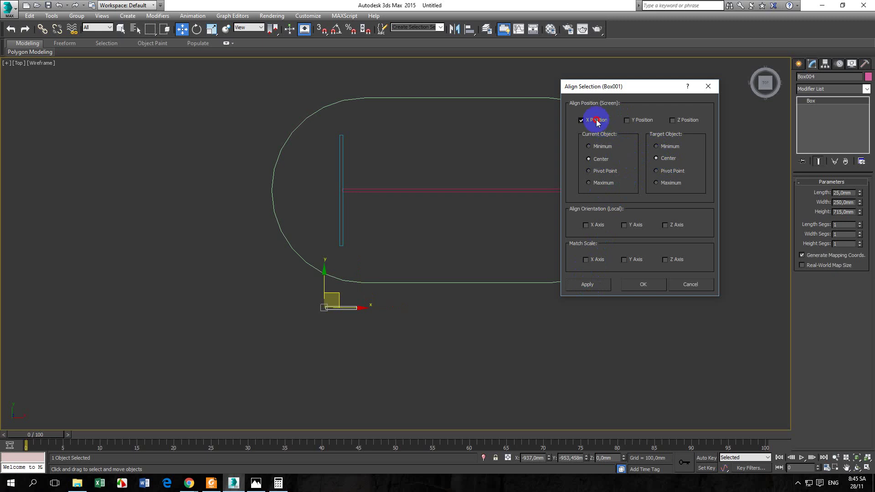
{"action": "left_click", "coordinate": [633, 120]}
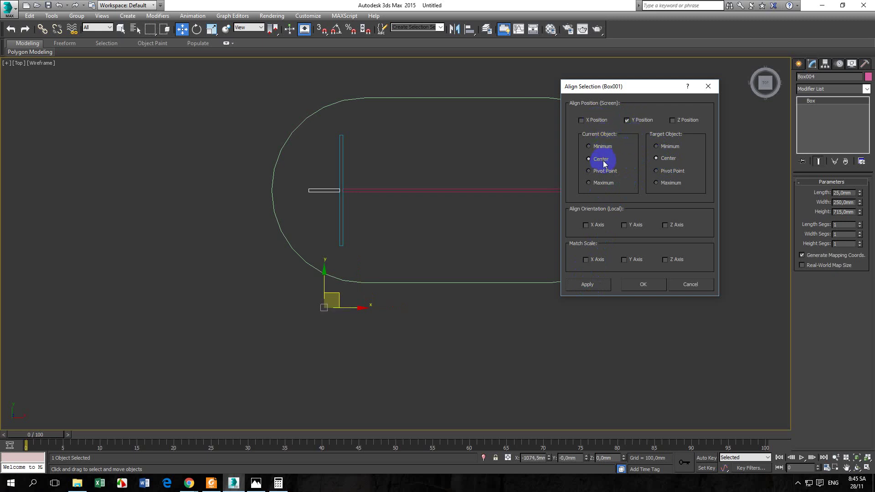
{"action": "left_click", "coordinate": [589, 284]}
{"action": "left_click", "coordinate": [624, 284]}
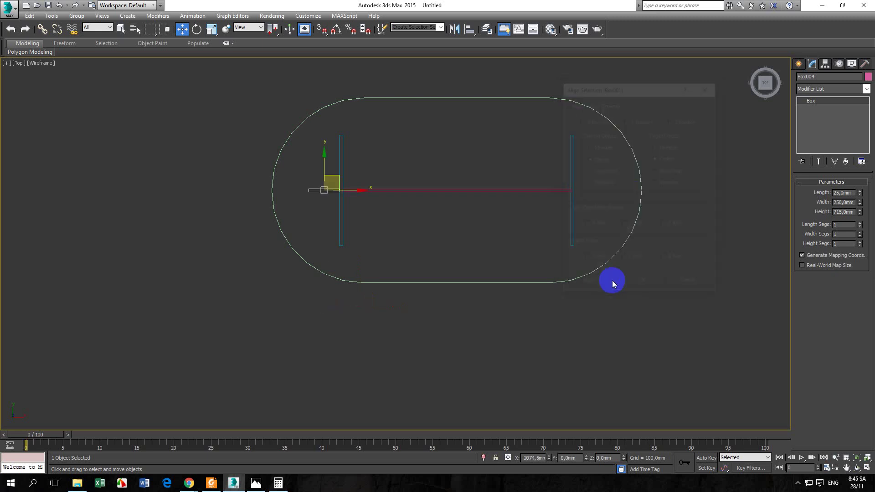
{"action": "scroll", "coordinate": [344, 193], "scroll_direction": "up", "scroll_amount": 10}
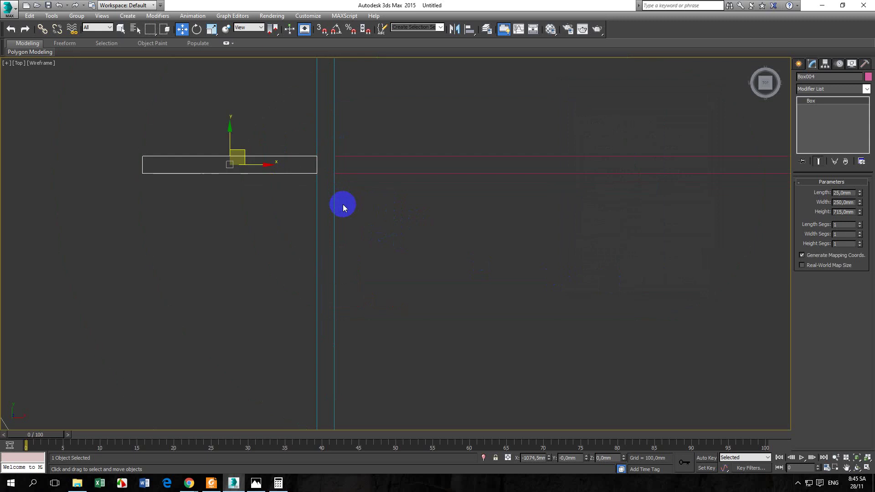
{"action": "scroll", "coordinate": [341, 185], "scroll_direction": "down", "scroll_amount": 5}
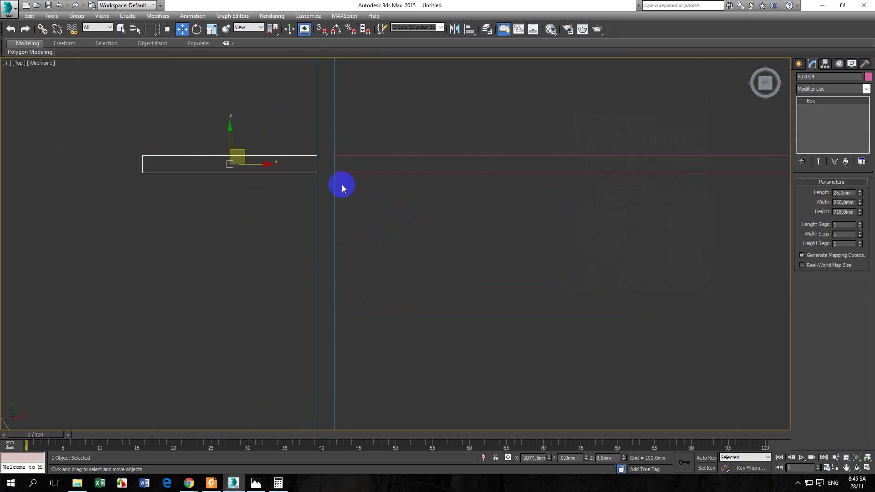
{"action": "scroll", "coordinate": [378, 212], "scroll_direction": "down", "scroll_amount": 2}
{"action": "scroll", "coordinate": [378, 212], "scroll_direction": "down", "scroll_amount": 4}
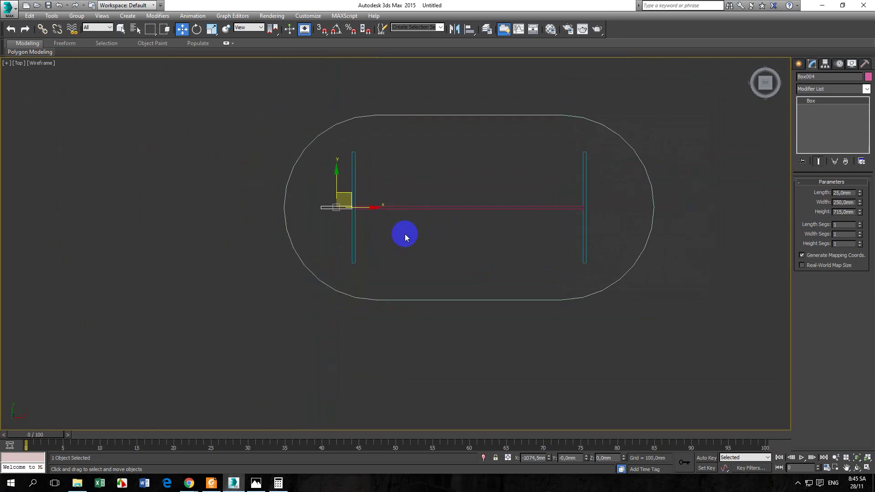
- Examine the outer panel's placement in the front view and in an angled shaded perspective view
{"action": "key", "text": "f"}
{"action": "left_click", "coordinate": [406, 309]}
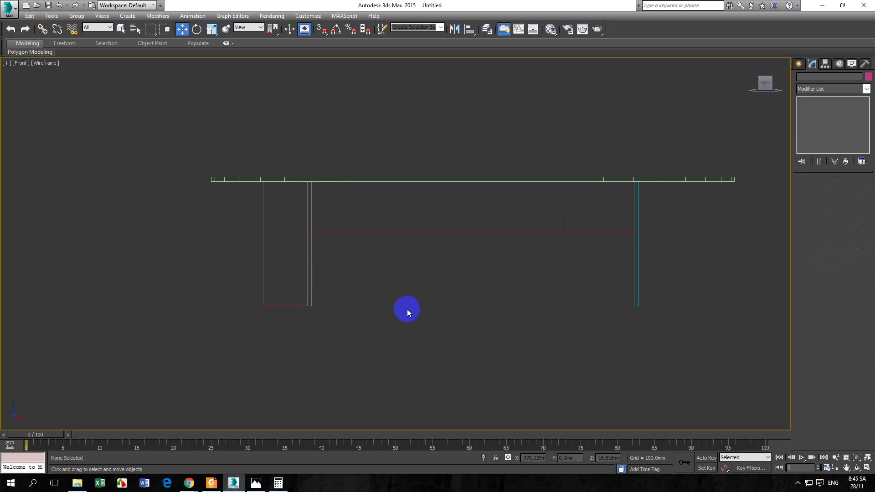
{"action": "key", "text": "F3"}
{"action": "key", "text": "p"}
{"action": "scroll", "coordinate": [398, 289], "scroll_direction": "up", "scroll_amount": 3}
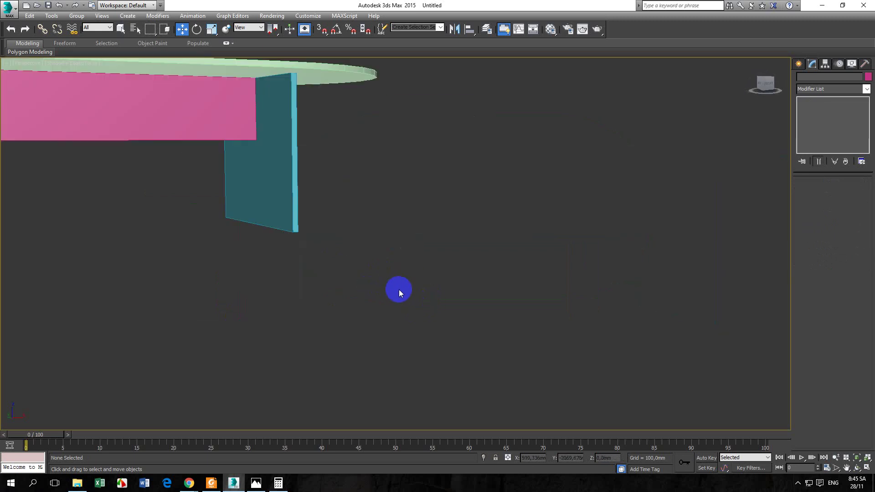
{"action": "scroll", "coordinate": [324, 272], "scroll_direction": "up", "scroll_amount": 2}
{"action": "key", "text": "z"}
{"action": "scroll", "coordinate": [339, 277], "scroll_direction": "up", "scroll_amount": 1}
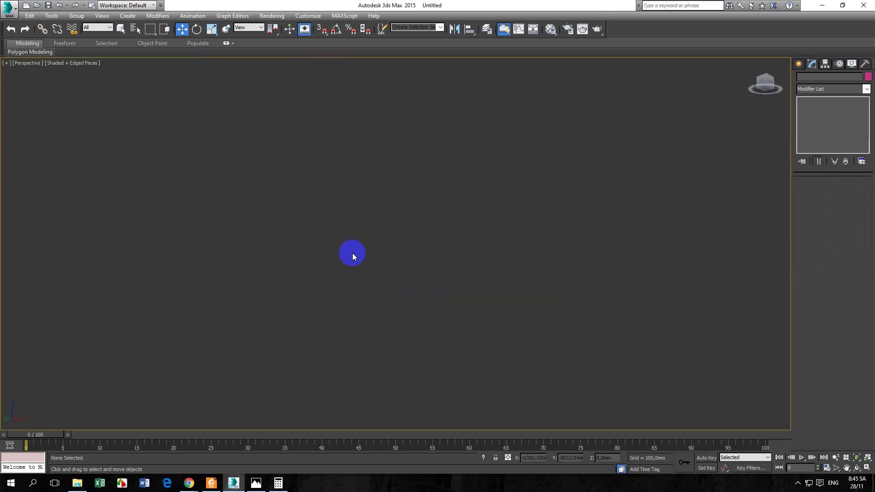
{"action": "left_click", "coordinate": [258, 195]}
{"action": "middle_click_drag", "start_coordinate": [258, 195], "coordinate": [379, 270], "text": "alt"}
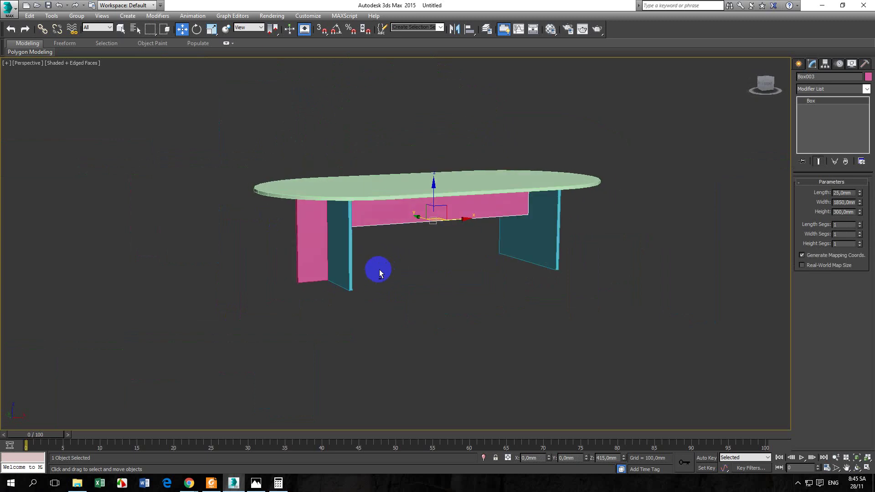
- In the front view, duplicate the outer panel along X to about 1215 mm, beyond the opposite leg panel
{"action": "left_click", "coordinate": [366, 298]}
{"action": "left_click", "coordinate": [326, 267]}
{"action": "key", "text": "f"}
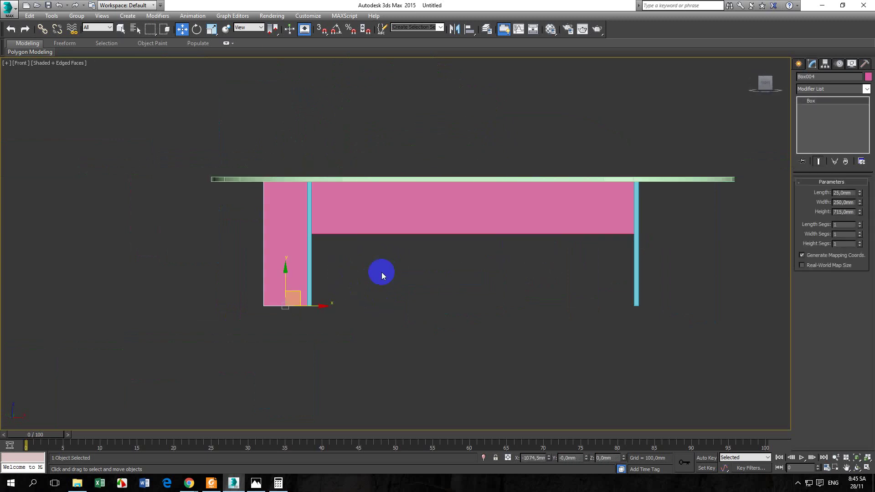
{"action": "scroll", "coordinate": [360, 276], "scroll_direction": "down", "scroll_amount": 4}
{"action": "left_click_drag", "start_coordinate": [345, 288], "coordinate": [553, 289], "text": "shift"}
{"action": "left_click", "coordinate": [385, 216]}
{"action": "left_click", "coordinate": [449, 287]}
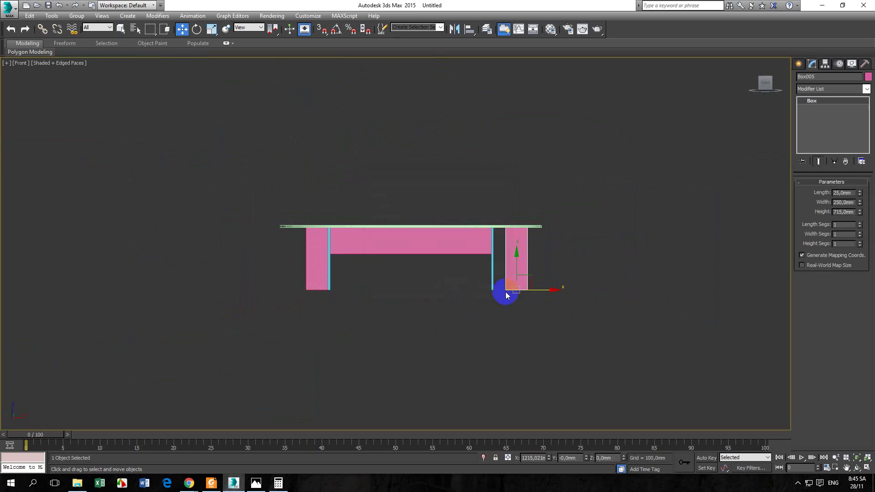
- Align the duplicate in X, its minimum to the right leg panel's maximum, and show the table deselected in shaded perspective
{"action": "scroll", "coordinate": [453, 264], "scroll_direction": "up", "scroll_amount": 4}
{"action": "key", "text": "F3"}
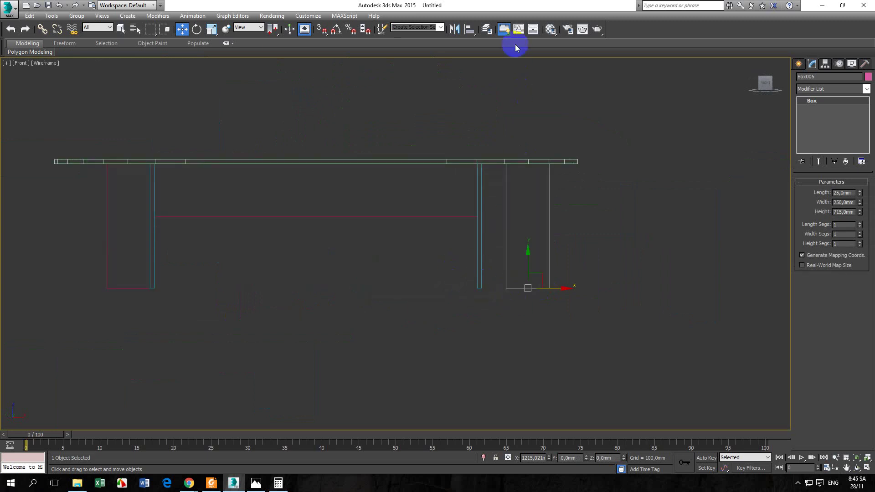
{"action": "left_click", "coordinate": [469, 29]}
{"action": "left_click", "coordinate": [480, 217]}
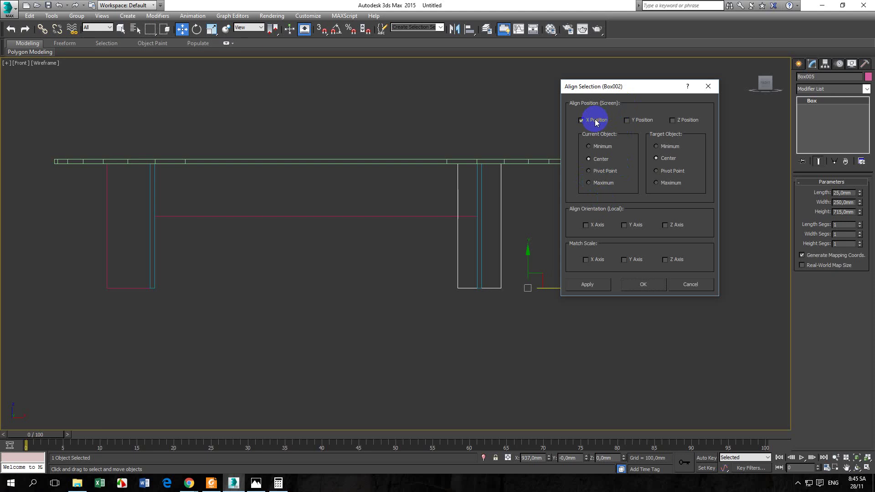
{"action": "left_click", "coordinate": [595, 148]}
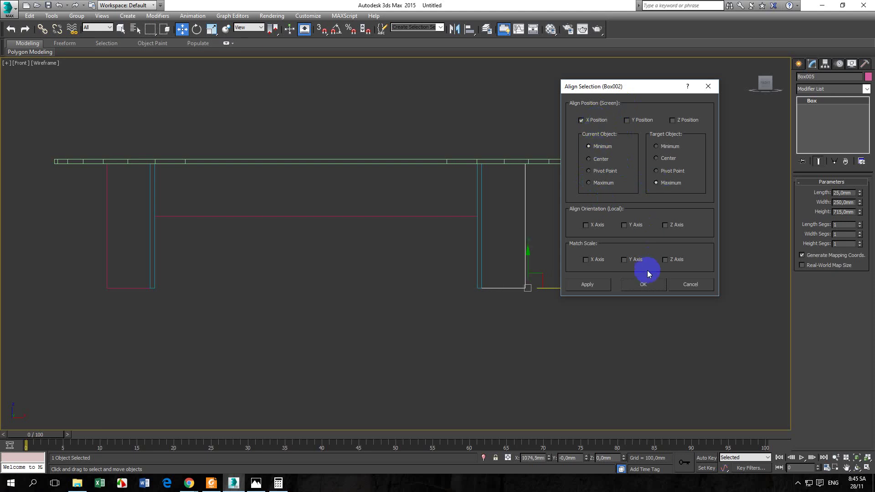
{"action": "left_click", "coordinate": [629, 281]}
{"action": "key", "text": "p"}
{"action": "key", "text": "F3"}
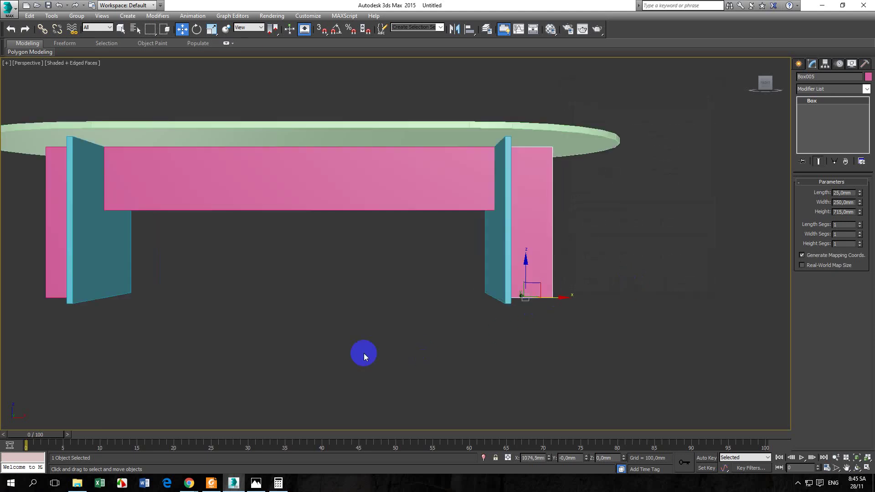
{"action": "mouse_move", "coordinate": [361, 354]}
{"action": "middle_mouse_down", "text": "alt"}
{"action": "mouse_move", "coordinate": [438, 315]}
{"action": "mouse_move", "coordinate": [451, 326]}
{"action": "mouse_move", "coordinate": [418, 259]}
{"action": "mouse_move", "coordinate": [426, 272]}
{"action": "mouse_move", "coordinate": [392, 307]}
{"action": "mouse_move", "coordinate": [398, 326]}
{"action": "mouse_move", "coordinate": [398, 319]}
{"action": "middle_mouse_up", "text": "alt"}
{"action": "left_click", "coordinate": [437, 355]}
- Open the Material Editor beside the model and assign the first sample material to the tabletop
{"action": "left_click", "coordinate": [550, 28]}
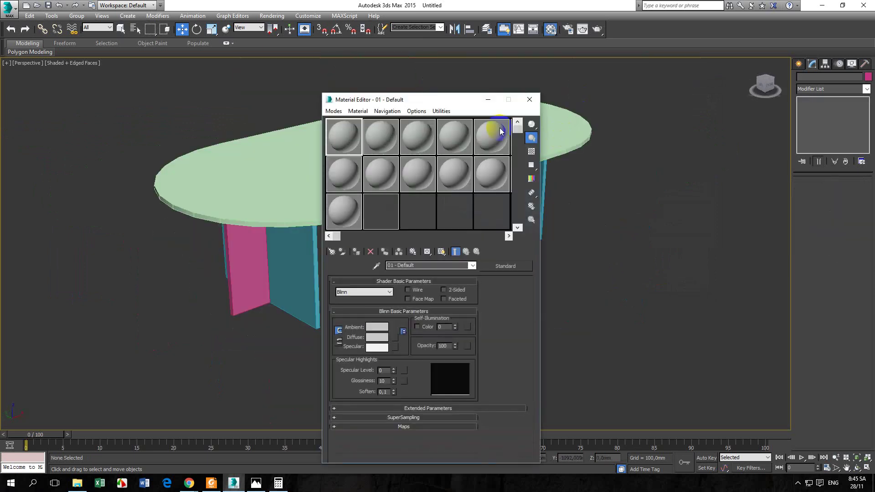
{"action": "left_click", "coordinate": [441, 110]}
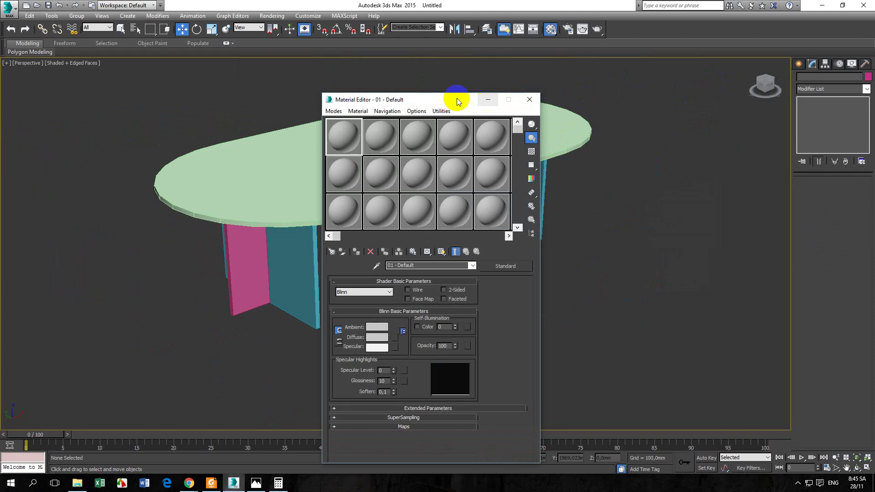
{"action": "left_click_drag", "start_coordinate": [453, 102], "coordinate": [742, 70]}
{"action": "left_click_drag", "start_coordinate": [632, 111], "coordinate": [446, 211]}
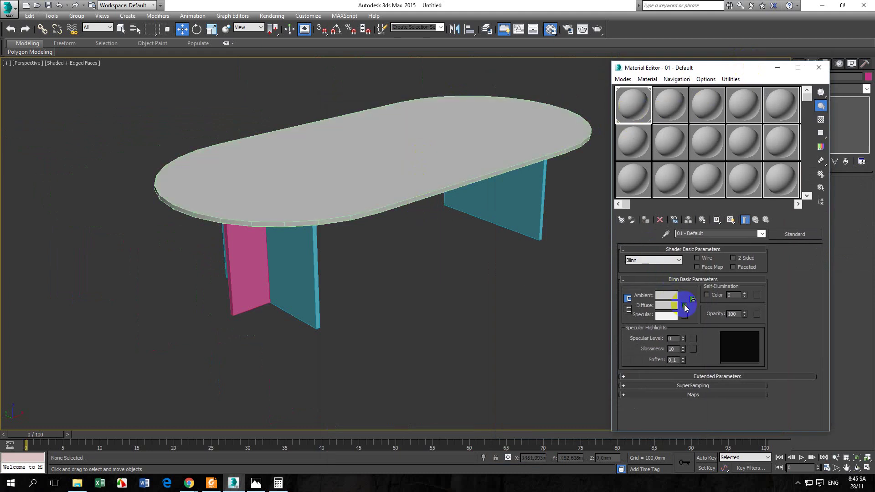
- Load the wood bitmap 3515.JPG from the go folder as the material's diffuse map and display it in the viewport
{"action": "left_click", "coordinate": [685, 306]}
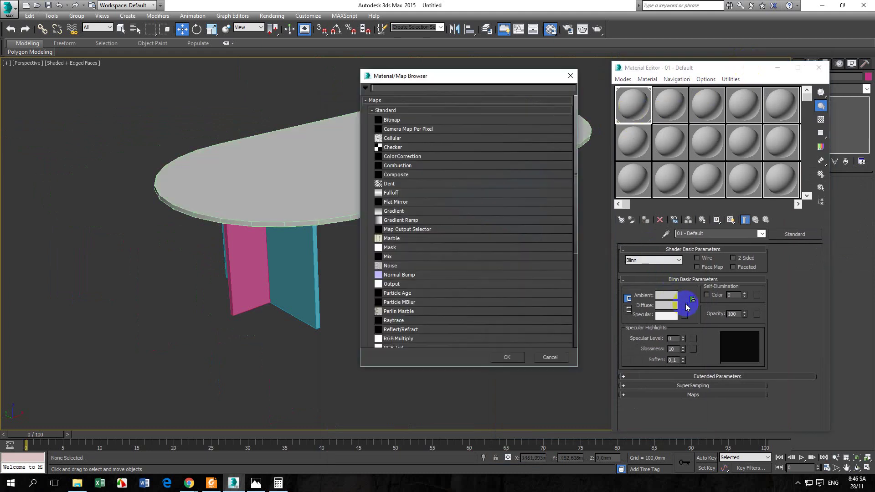
{"action": "double_click", "coordinate": [405, 121]}
{"action": "left_click", "coordinate": [167, 23]}
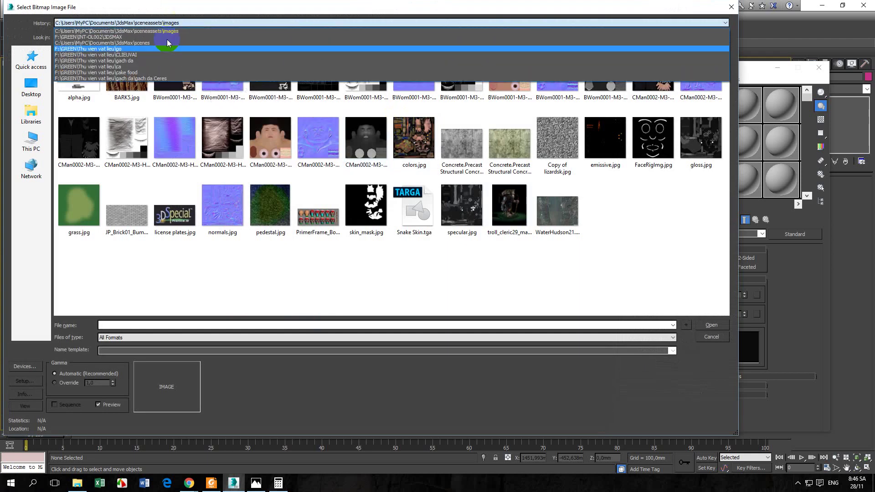
{"action": "left_click", "coordinate": [91, 49]}
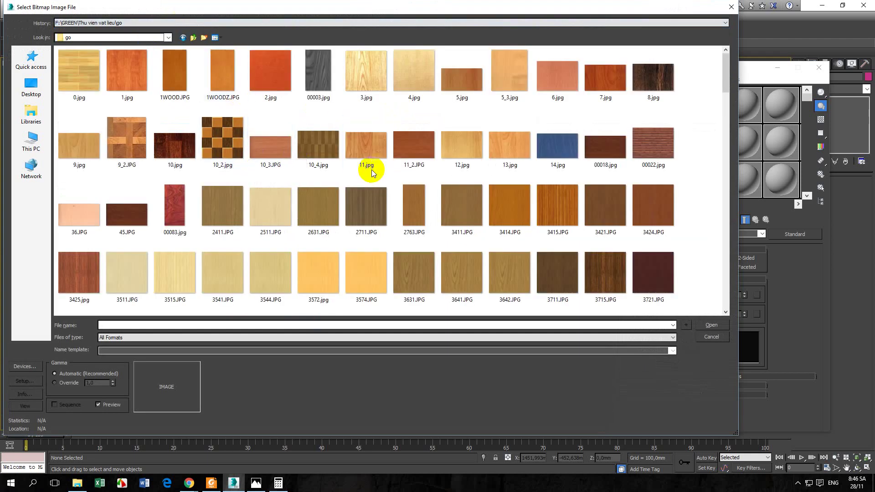
{"action": "left_click", "coordinate": [183, 283]}
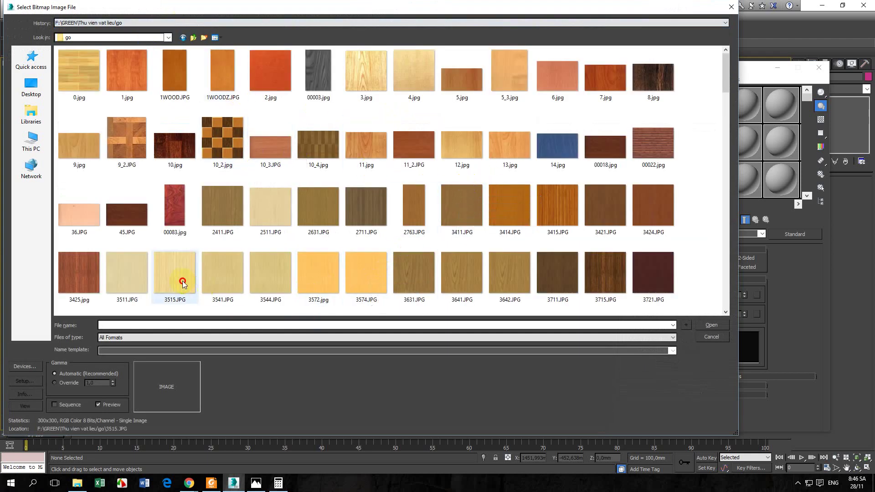
{"action": "left_click", "coordinate": [710, 324]}
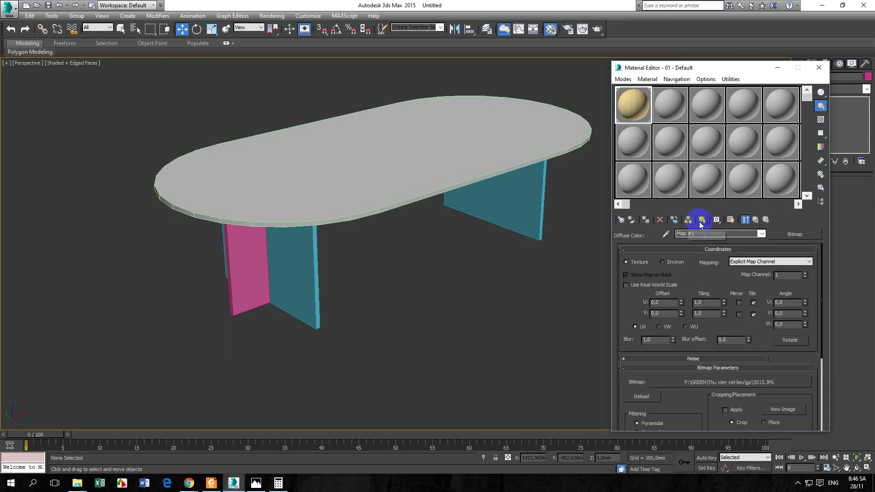
{"action": "left_click", "coordinate": [731, 220]}
{"action": "mouse_move", "coordinate": [584, 218]}
{"action": "middle_mouse_down", "text": "alt"}
{"action": "mouse_move", "coordinate": [371, 192]}
{"action": "mouse_move", "coordinate": [398, 210]}
{"action": "middle_mouse_up", "text": "alt"}
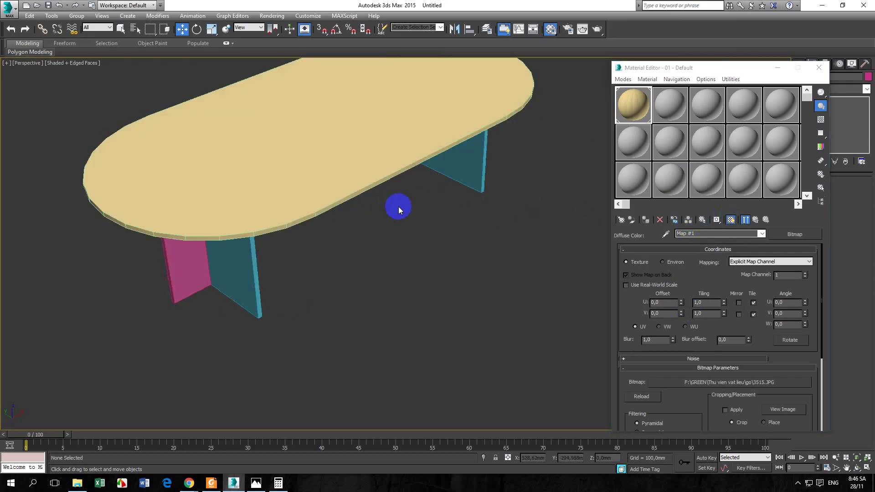
- Reassign the wood material to the selected tabletop, keep its map displayed in the viewport, and move the Material Editor clear of the modifier settings
{"action": "left_click", "coordinate": [364, 163]}
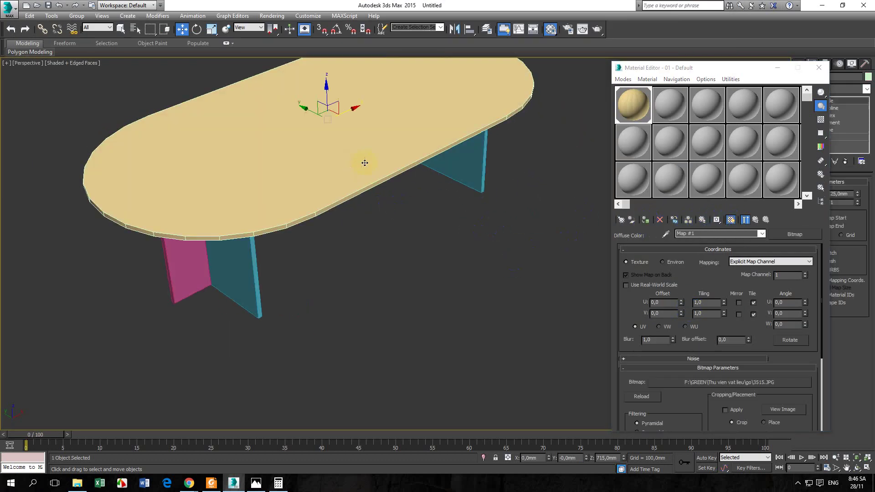
{"action": "left_click", "coordinate": [642, 222]}
{"action": "left_click", "coordinate": [730, 219]}
{"action": "left_click", "coordinate": [730, 220]}
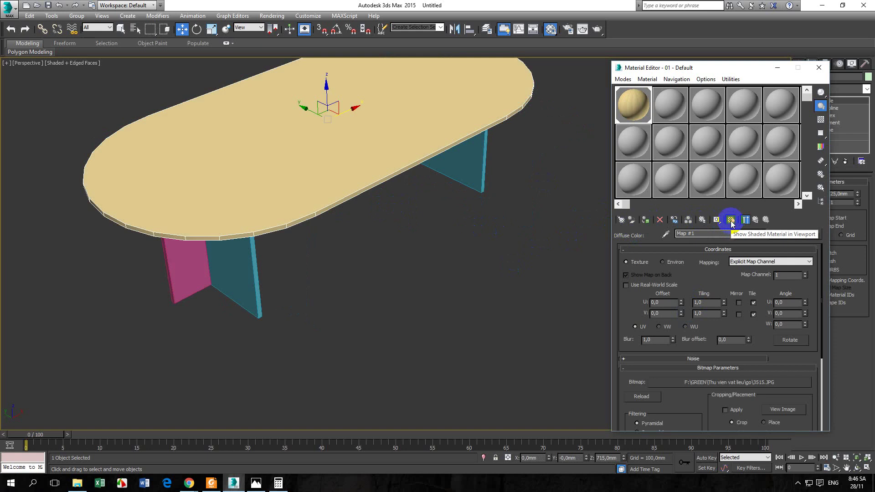
{"action": "middle_click_drag", "start_coordinate": [478, 239], "coordinate": [441, 283], "text": "alt"}
{"action": "left_click_drag", "start_coordinate": [742, 80], "coordinate": [587, 230]}
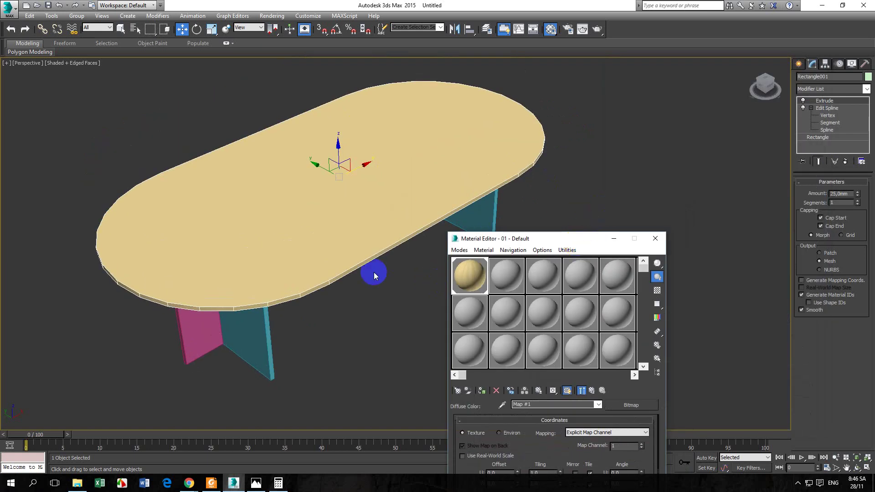
{"action": "middle_click_drag", "start_coordinate": [373, 274], "coordinate": [329, 247], "text": "alt"}
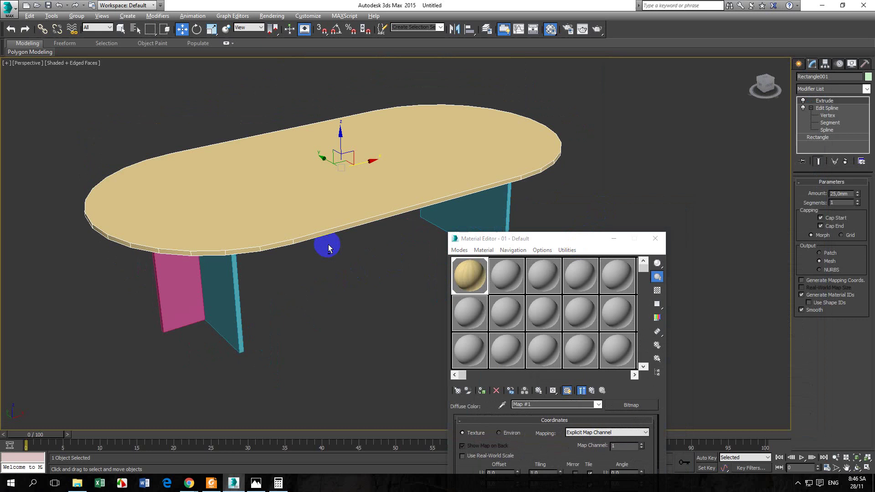
- Add a UVW Map modifier to the tabletop and set its mapping type to Box
{"action": "left_click", "coordinate": [854, 91]}
{"action": "key", "text": "u"}
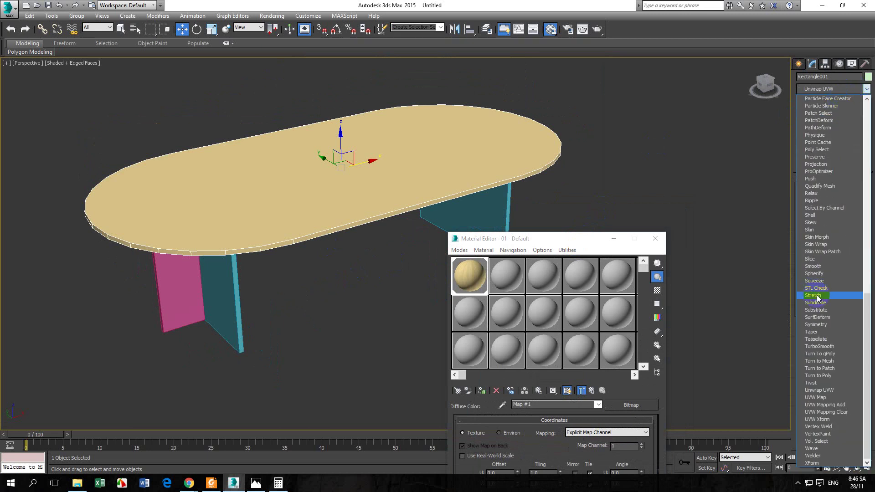
{"action": "left_click", "coordinate": [814, 397]}
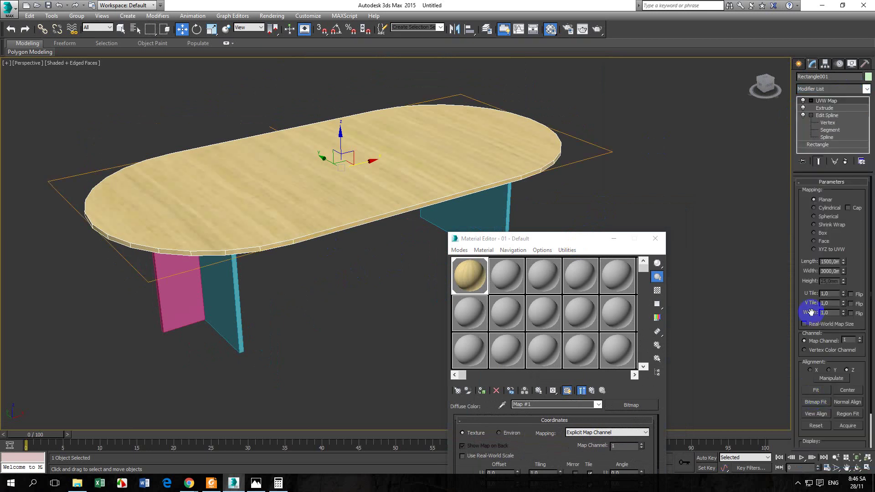
{"action": "left_click", "coordinate": [819, 228]}
{"action": "middle_click_drag", "start_coordinate": [512, 191], "coordinate": [302, 254], "text": "alt"}
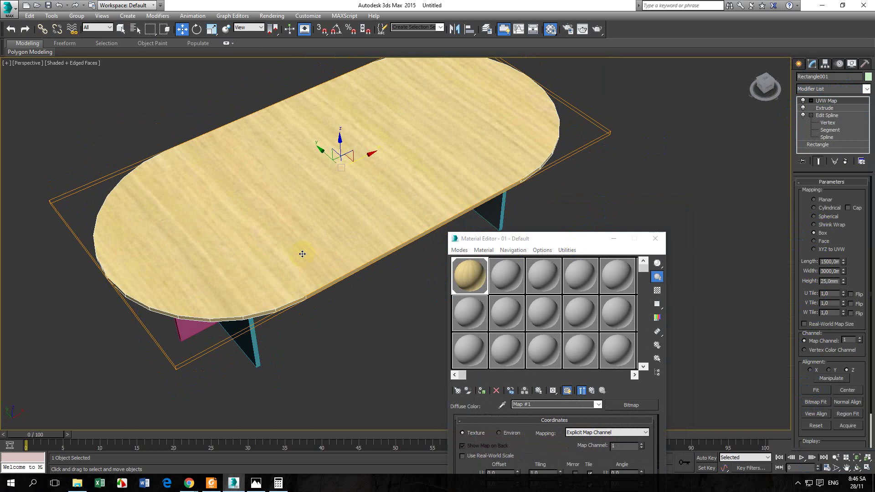
- Set the tabletop's box mapping width to 1110 mm and height to 15.25 mm, and deselect the tabletop
{"action": "left_click", "coordinate": [837, 263]}
{"action": "left_click_drag", "start_coordinate": [843, 272], "coordinate": [836, 296]}
{"action": "left_click", "coordinate": [687, 225]}
{"action": "middle_click_drag", "start_coordinate": [391, 284], "coordinate": [367, 249]}
{"action": "left_click_drag", "start_coordinate": [451, 244], "coordinate": [550, 153]}
{"action": "left_click", "coordinate": [462, 222]}
{"action": "left_click", "coordinate": [419, 260]}
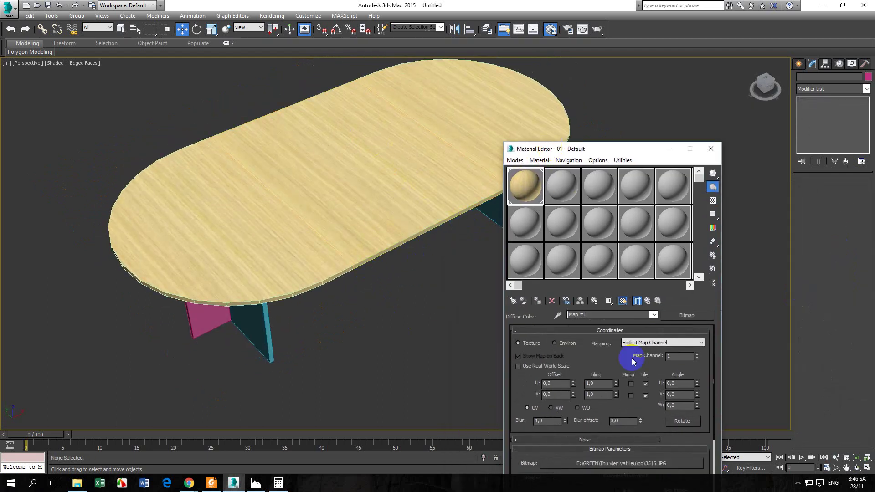
- Rotate the tabletop's wood map by setting its W angle to 90
{"action": "left_click_drag", "start_coordinate": [611, 150], "coordinate": [624, 99]}
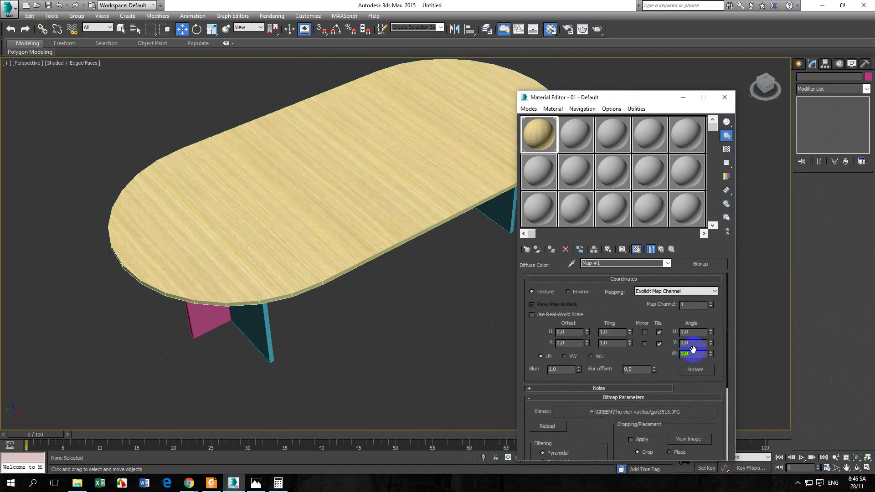
{"action": "type", "text": "90"}
{"action": "key", "text": "Return"}
{"action": "mouse_move", "coordinate": [343, 316]}
{"action": "middle_mouse_down", "text": "alt"}
{"action": "mouse_move", "coordinate": [363, 307]}
{"action": "mouse_move", "coordinate": [356, 321]}
{"action": "middle_mouse_up", "text": "alt"}
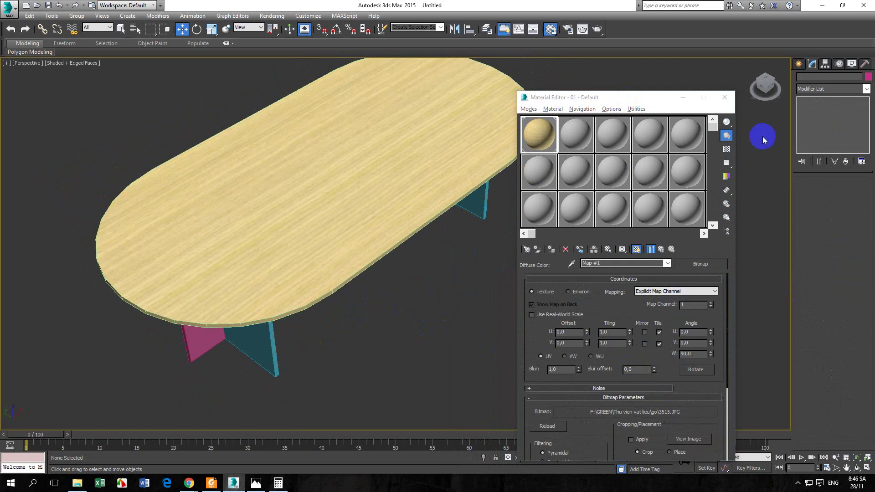
- Set the tabletop's box mapping length to 825 mm and deselect it
{"action": "left_click", "coordinate": [401, 142]}
{"action": "left_click", "coordinate": [831, 273]}
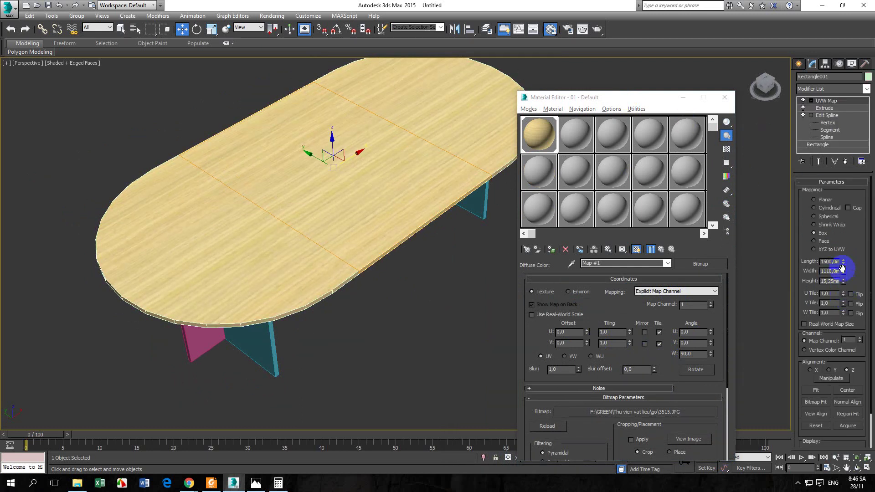
{"action": "left_click_drag", "start_coordinate": [843, 261], "coordinate": [841, 283]}
{"action": "left_click", "coordinate": [328, 336]}
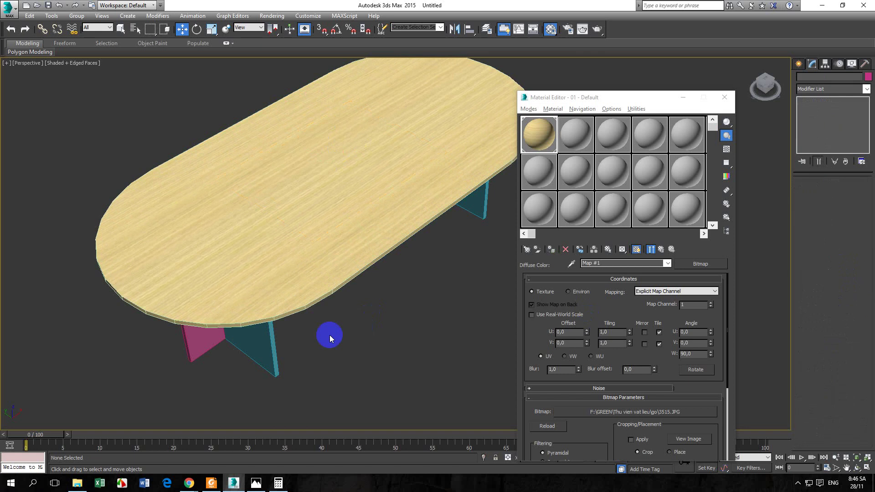
- Copy the tabletop's wood material to the second sample slot and rename the copy DGWDGSGS
{"action": "middle_click_drag", "start_coordinate": [328, 336], "coordinate": [518, 182], "text": "alt"}
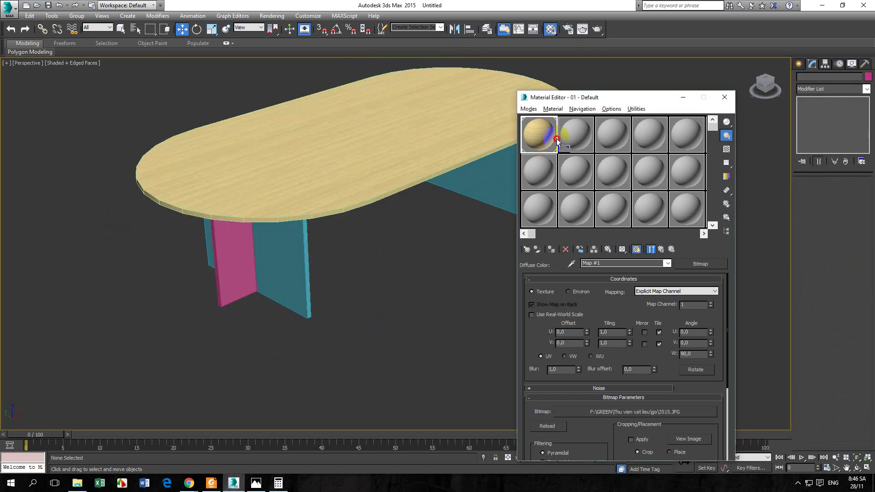
{"action": "left_click_drag", "start_coordinate": [557, 133], "coordinate": [575, 136]}
{"action": "left_click", "coordinate": [581, 264]}
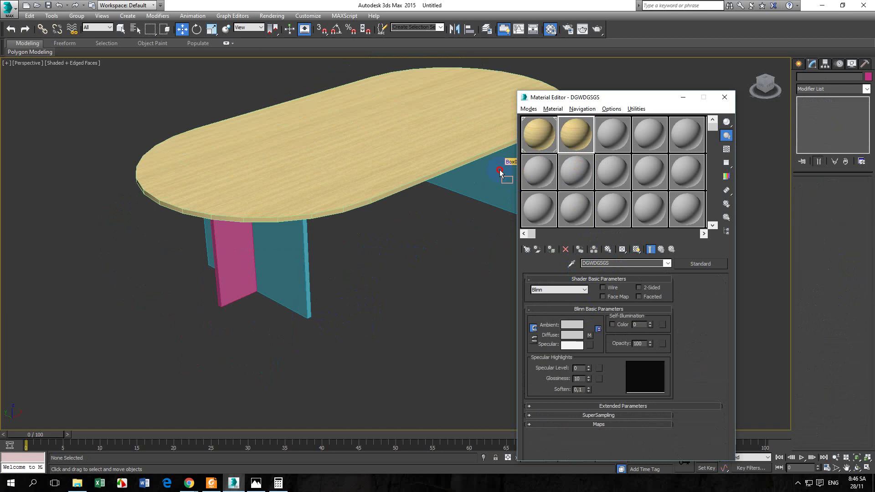
- Apply the DGWDGSGS material to both leg panels, the outer panels and the central panel under the tabletop
{"action": "left_click_drag", "start_coordinate": [499, 171], "coordinate": [499, 173]}
{"action": "left_click_drag", "start_coordinate": [575, 136], "coordinate": [273, 255]}
{"action": "middle_click_drag", "start_coordinate": [289, 281], "coordinate": [505, 165], "text": "alt"}
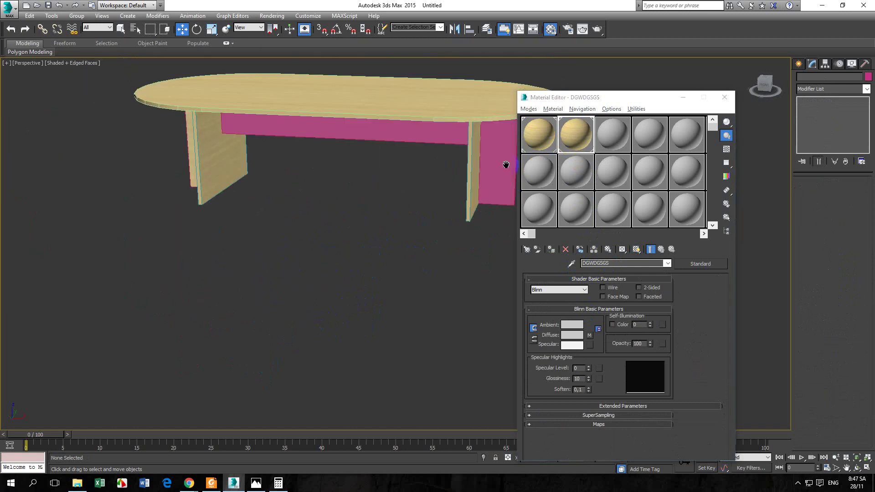
{"action": "left_click_drag", "start_coordinate": [570, 140], "coordinate": [508, 167]}
{"action": "middle_click_drag", "start_coordinate": [306, 215], "coordinate": [326, 209], "text": "alt"}
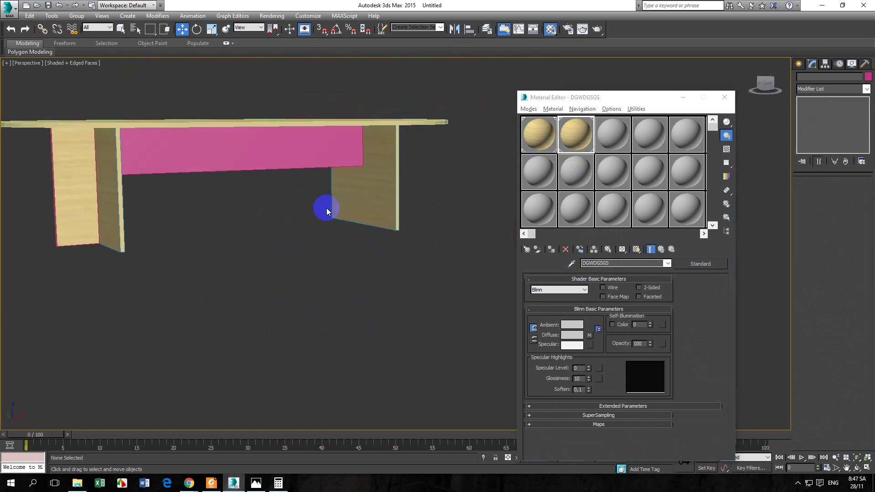
{"action": "left_click_drag", "start_coordinate": [564, 141], "coordinate": [297, 165]}
{"action": "middle_click_drag", "start_coordinate": [297, 165], "coordinate": [300, 255], "text": "alt"}
- Set the W angle of the DGWDGSGS material's diffuse map to 0
{"action": "left_click", "coordinate": [577, 139]}
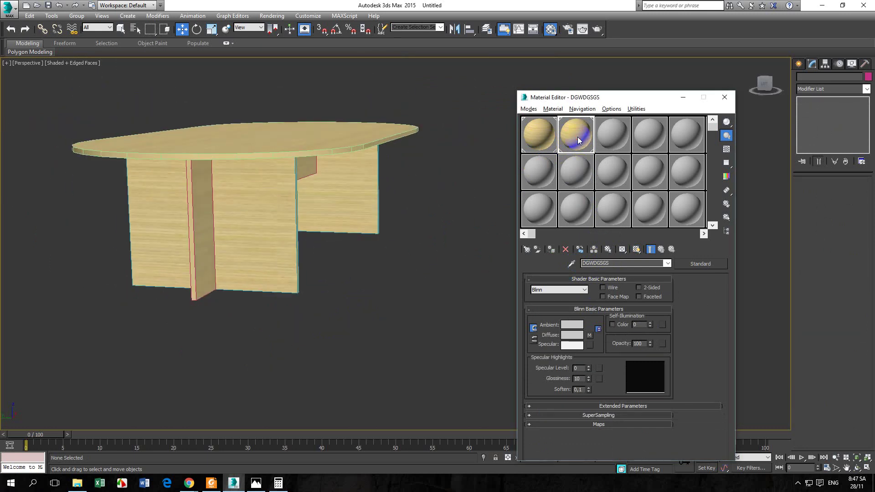
{"action": "left_click", "coordinate": [590, 336]}
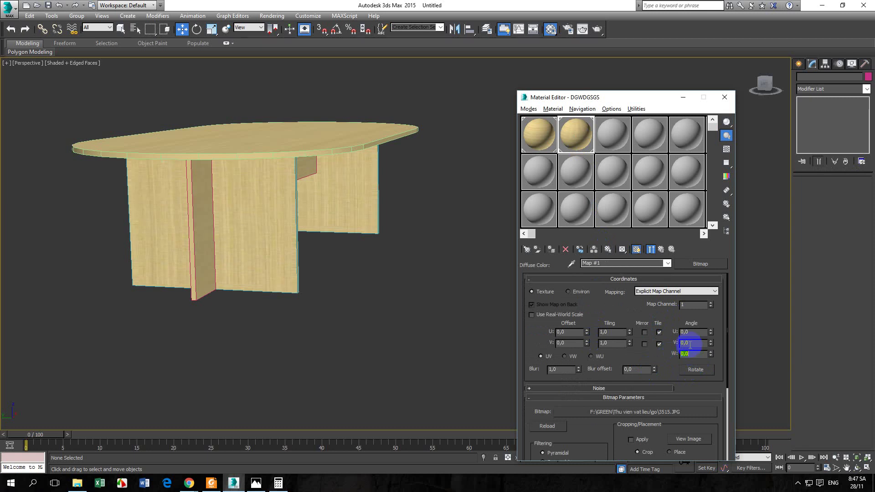
{"action": "middle_click_drag", "start_coordinate": [393, 343], "coordinate": [346, 319], "text": "alt"}
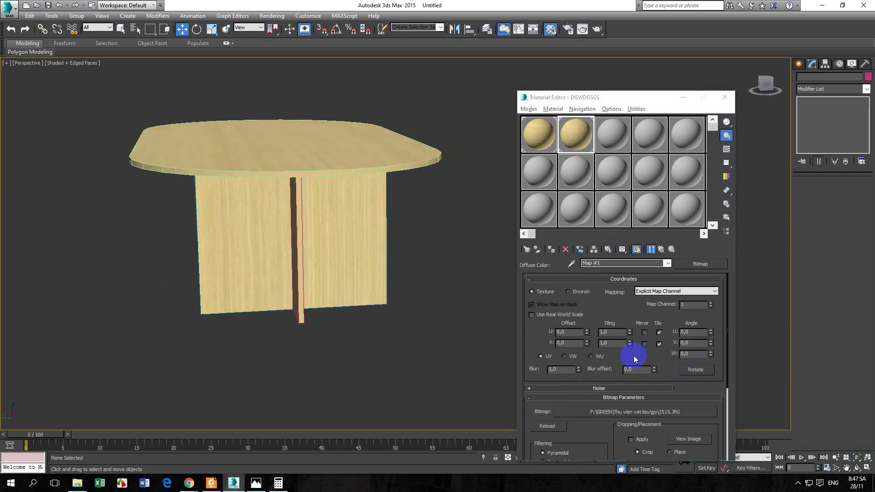
- Set the tiling of the DGWDGSGS material's diffuse map to 1.2 in U and -0.8 in V
{"action": "left_click", "coordinate": [602, 333]}
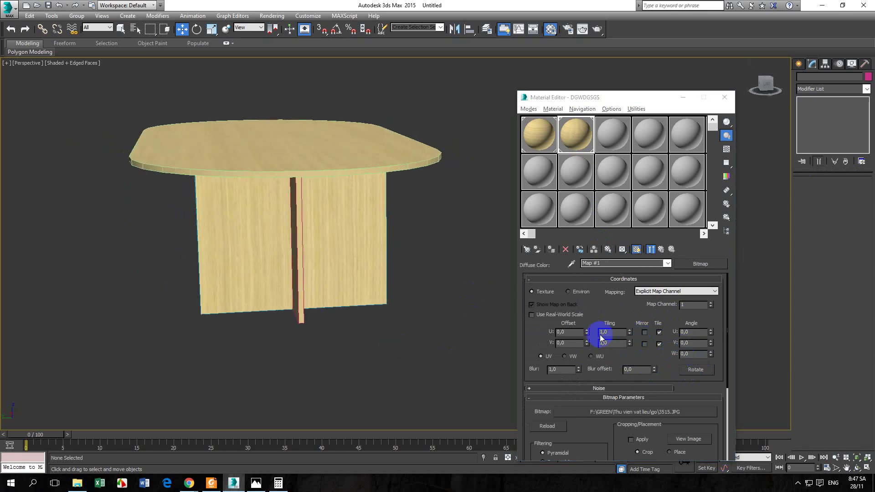
{"action": "left_click", "coordinate": [627, 332]}
{"action": "middle_click_drag", "start_coordinate": [391, 305], "coordinate": [420, 305], "text": "alt"}
{"action": "left_click_drag", "start_coordinate": [629, 343], "coordinate": [628, 331]}
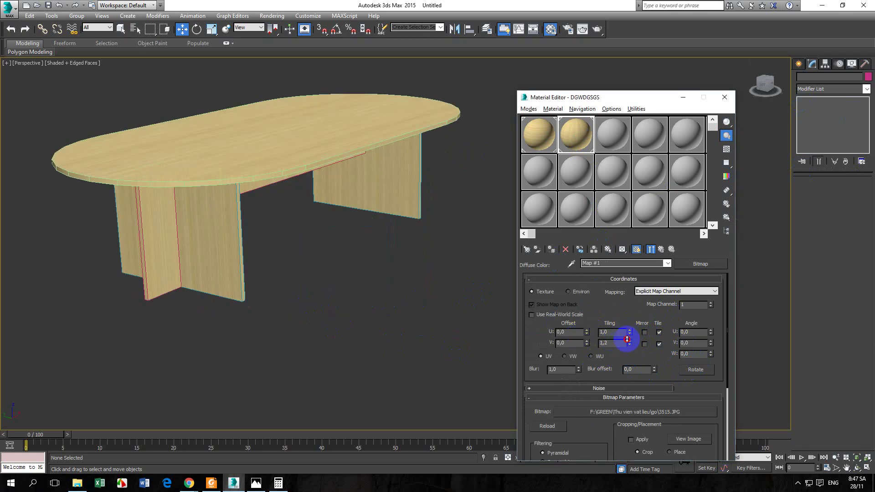
{"action": "scroll", "coordinate": [272, 289], "scroll_direction": "up", "scroll_amount": 8}
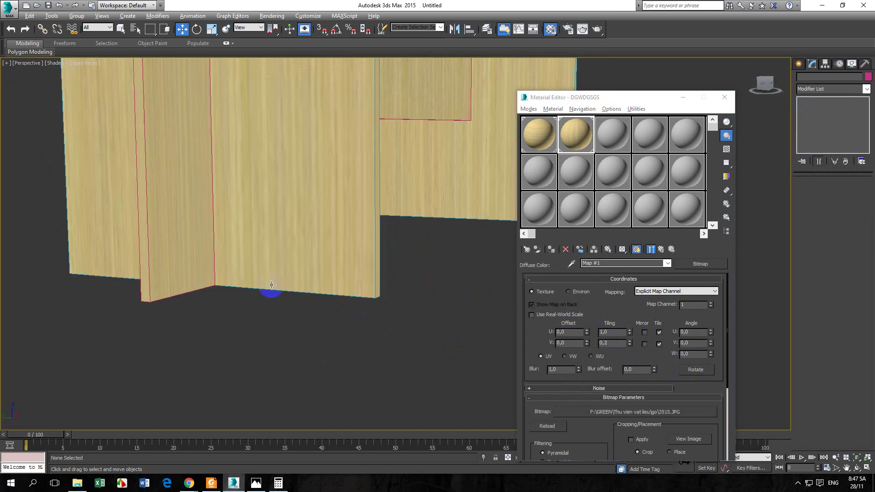
{"action": "left_click_drag", "start_coordinate": [629, 343], "coordinate": [629, 344]}
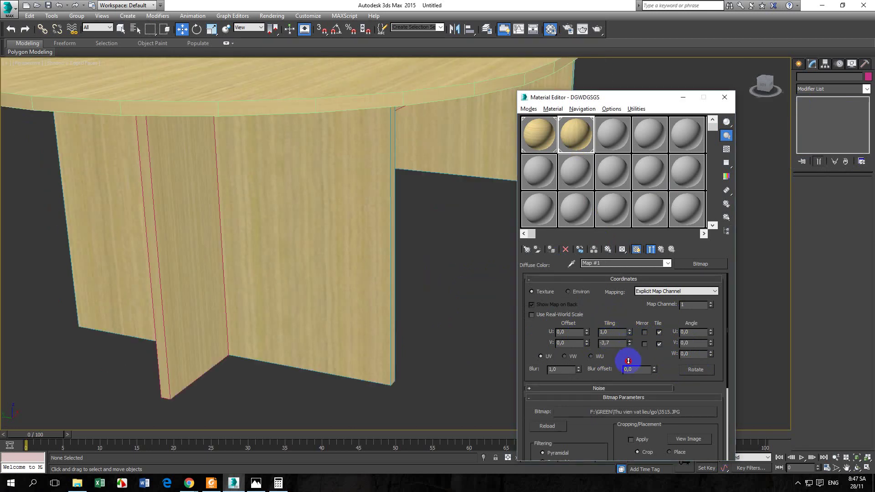
{"action": "mouse_move", "coordinate": [629, 333]}
{"action": "left_mouse_down"}
{"action": "mouse_move", "coordinate": [629, 319]}
{"action": "mouse_move", "coordinate": [629, 330]}
{"action": "left_mouse_up"}
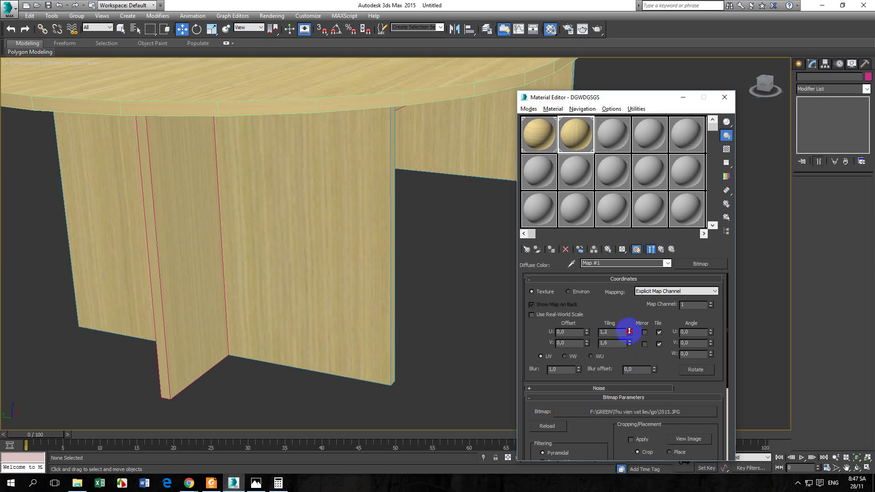
{"action": "type", "text": "-0,8"}
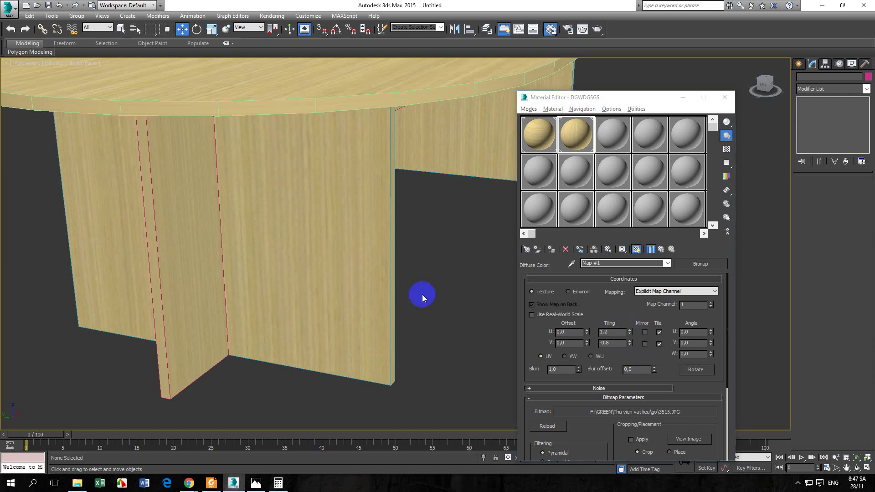
- Minimize the Material Editor, duplicate all six table parts to a spot in front of the original table, and deselect them
{"action": "scroll", "coordinate": [422, 295], "scroll_direction": "down", "scroll_amount": 8}
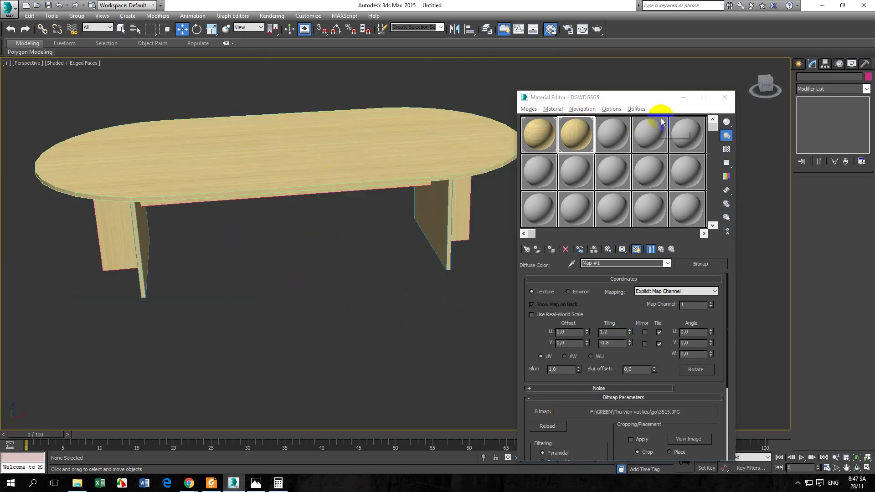
{"action": "left_click", "coordinate": [682, 97]}
{"action": "left_click", "coordinate": [400, 147]}
{"action": "mouse_move", "coordinate": [401, 146]}
{"action": "middle_mouse_down", "text": "alt"}
{"action": "mouse_move", "coordinate": [380, 234]}
{"action": "mouse_move", "coordinate": [427, 220]}
{"action": "mouse_move", "coordinate": [464, 236]}
{"action": "mouse_move", "coordinate": [398, 242]}
{"action": "mouse_move", "coordinate": [378, 220]}
{"action": "mouse_move", "coordinate": [367, 269]}
{"action": "mouse_move", "coordinate": [314, 293]}
{"action": "mouse_move", "coordinate": [312, 318]}
{"action": "mouse_move", "coordinate": [220, 229]}
{"action": "middle_mouse_up", "text": "alt"}
{"action": "left_click_drag", "start_coordinate": [160, 189], "coordinate": [431, 342]}
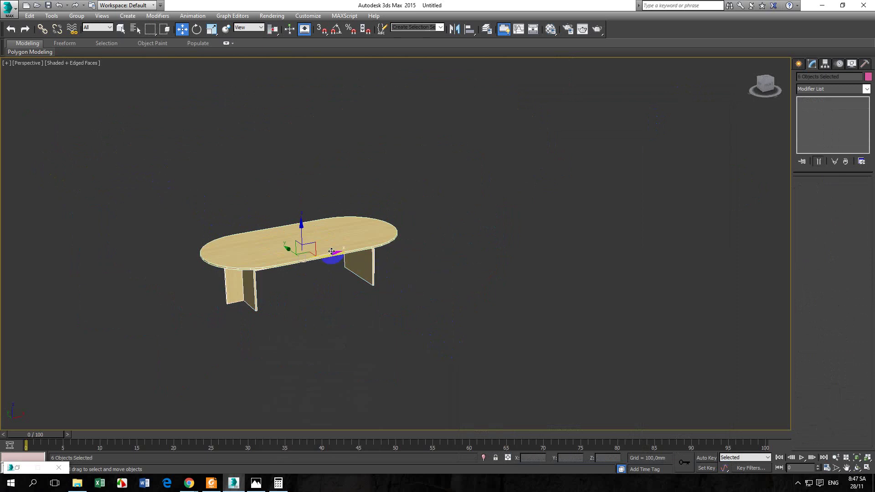
{"action": "left_click_drag", "start_coordinate": [287, 252], "coordinate": [358, 318], "text": "shift"}
{"action": "left_click", "coordinate": [437, 285]}
{"action": "middle_click_drag", "start_coordinate": [445, 288], "coordinate": [379, 323], "text": "alt"}
{"action": "scroll", "coordinate": [379, 322], "scroll_direction": "up", "scroll_amount": 5}
{"action": "left_click", "coordinate": [543, 385]}
{"action": "scroll", "coordinate": [416, 326], "scroll_direction": "up", "scroll_amount": 3}
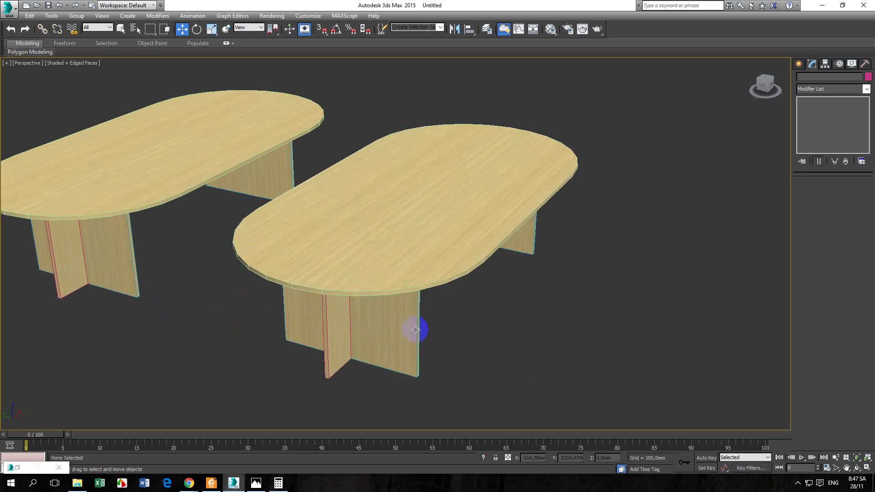
- Apply the third sample material to the duplicate tabletop, with bitmap 11_2.JPG as its diffuse map shown in the viewport
{"action": "key", "text": "m"}
{"action": "left_click_drag", "start_coordinate": [609, 131], "coordinate": [457, 202]}
{"action": "left_click", "coordinate": [593, 336]}
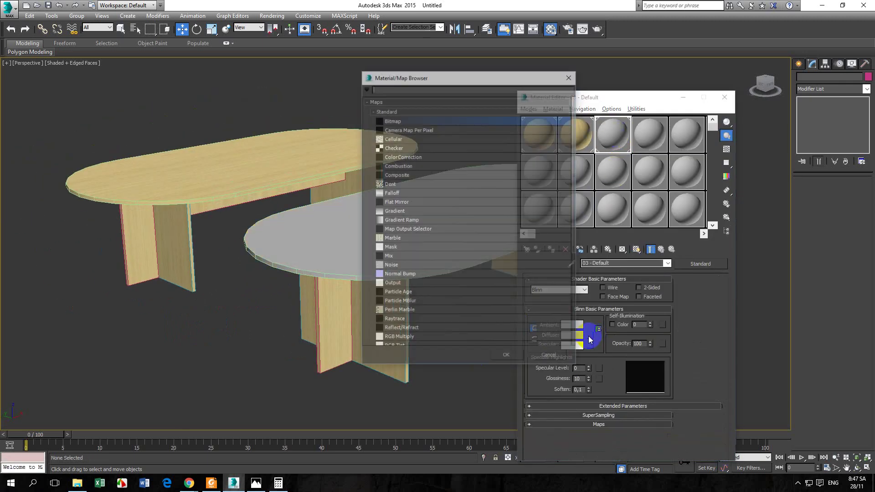
{"action": "left_click", "coordinate": [393, 108]}
{"action": "double_click", "coordinate": [385, 120]}
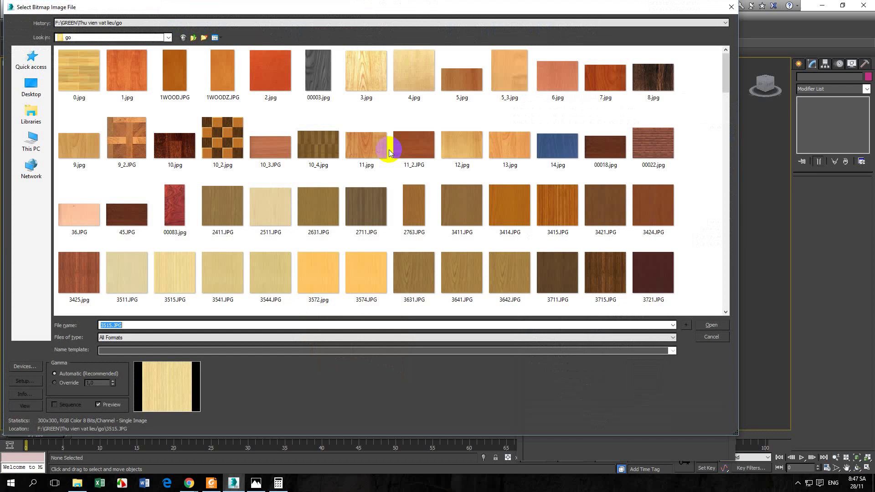
{"action": "left_click", "coordinate": [414, 181]}
{"action": "left_click", "coordinate": [709, 325]}
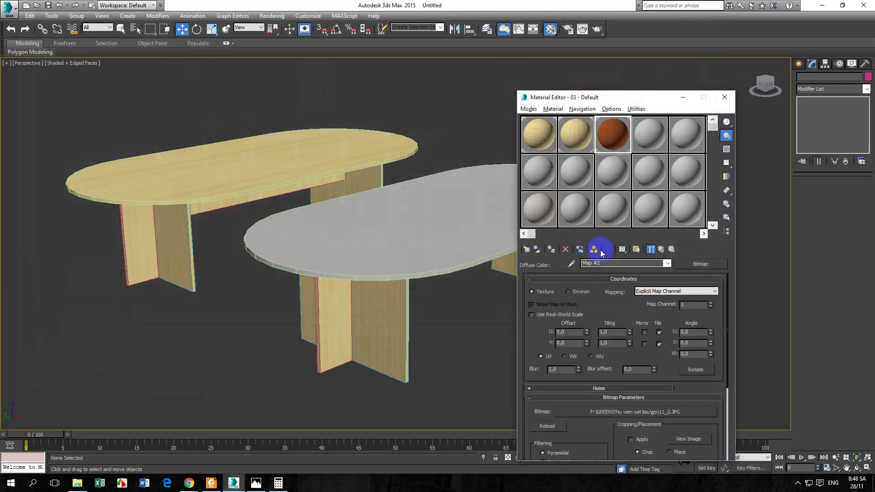
{"action": "left_click", "coordinate": [636, 249]}
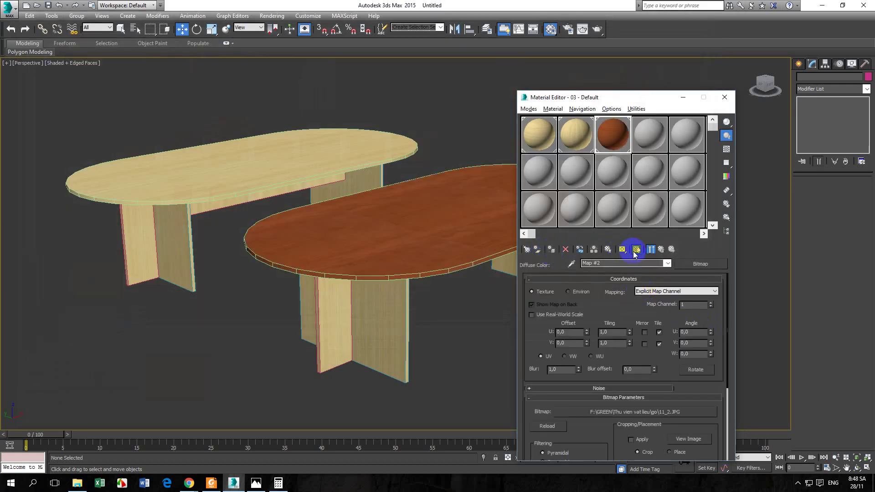
- Select the duplicate tabletop and try adjusting the length of its box mapping
{"action": "middle_click_drag", "start_coordinate": [395, 246], "coordinate": [384, 238]}
{"action": "scroll", "coordinate": [371, 239], "scroll_direction": "up", "scroll_amount": 5}
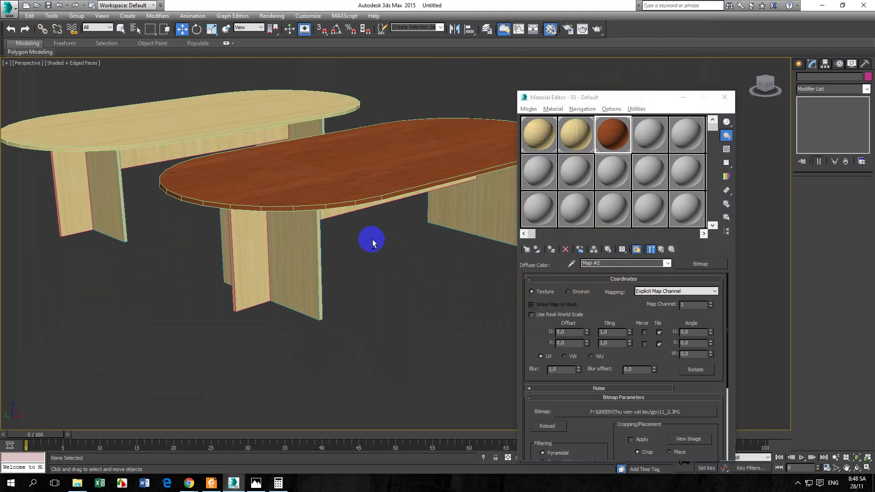
{"action": "left_click", "coordinate": [383, 246]}
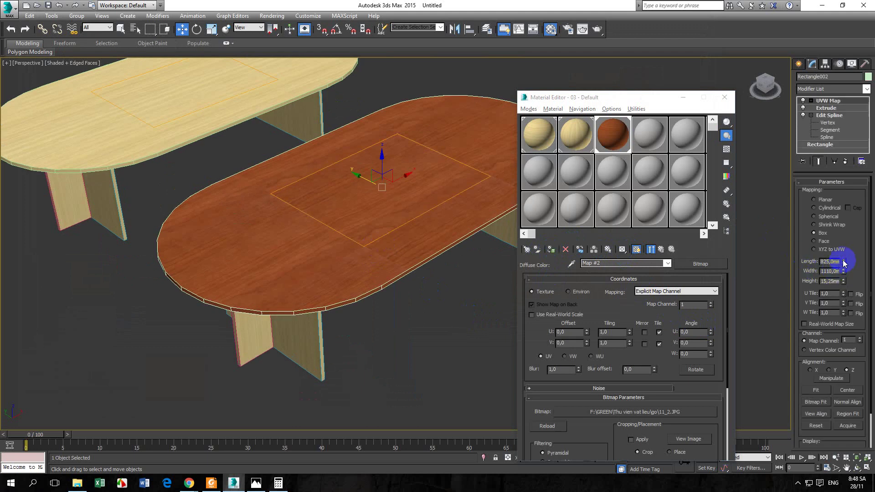
{"action": "mouse_move", "coordinate": [842, 262]}
{"action": "left_mouse_down"}
{"action": "mouse_move", "coordinate": [836, 225]}
{"action": "mouse_move", "coordinate": [840, 246]}
{"action": "left_mouse_up"}
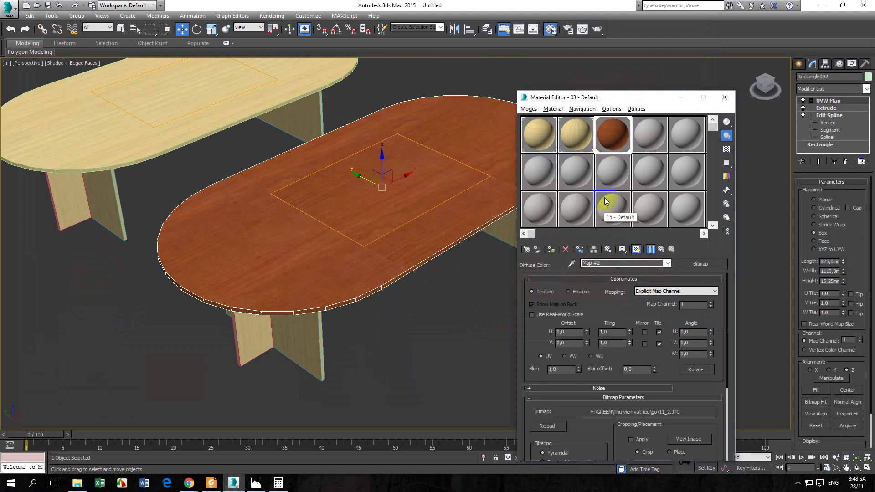
{"action": "left_click_drag", "start_coordinate": [615, 194], "coordinate": [379, 142]}
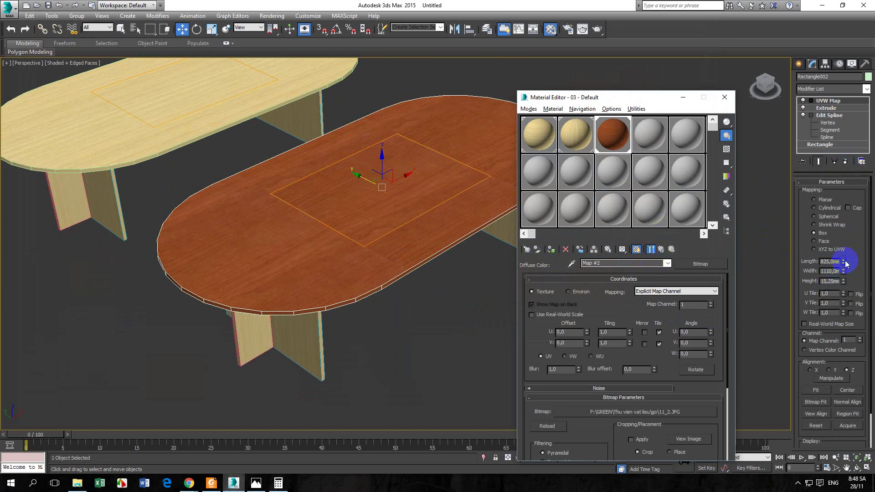
{"action": "mouse_move", "coordinate": [845, 263]}
{"action": "left_mouse_down"}
{"action": "mouse_move", "coordinate": [843, 237]}
{"action": "mouse_move", "coordinate": [839, 263]}
{"action": "left_mouse_up"}
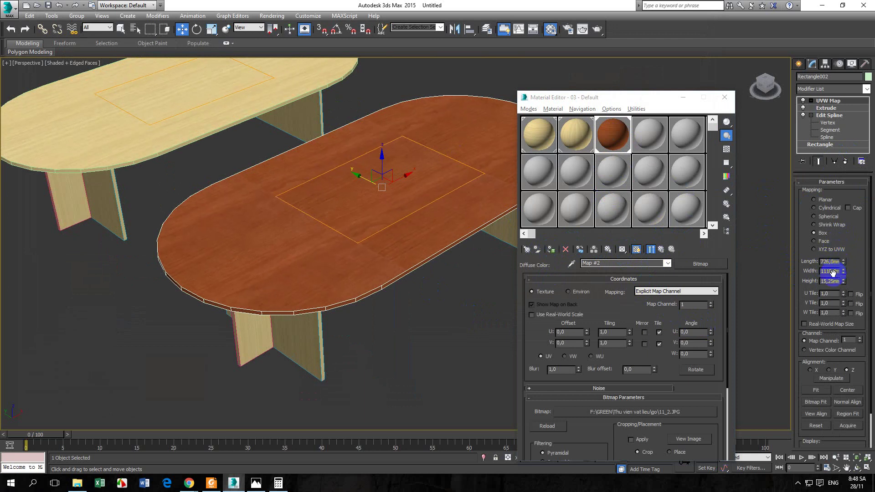
{"action": "right_click", "coordinate": [832, 272]}
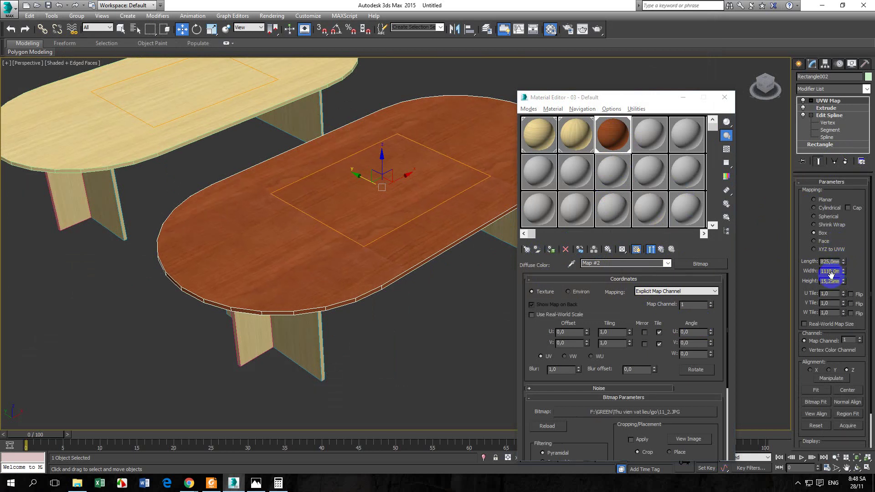
- Make the duplicate tabletop's modifiers unique and set its box mapping to about 1493 mm long and 2975 mm wide
{"action": "left_click", "coordinate": [833, 162]}
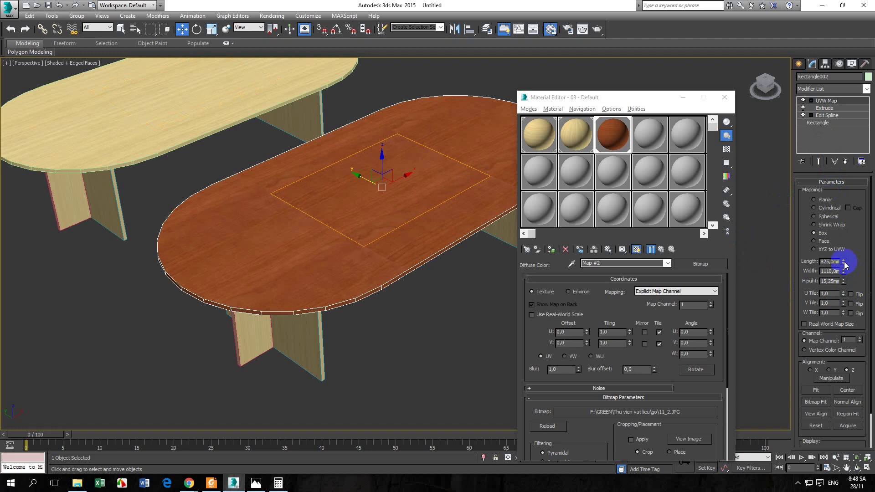
{"action": "left_click_drag", "start_coordinate": [844, 266], "coordinate": [834, 222]}
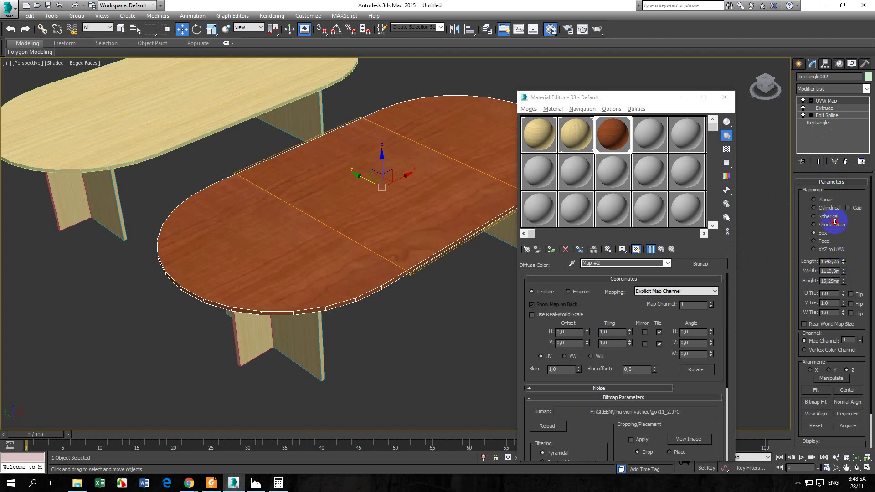
{"action": "scroll", "coordinate": [416, 311], "scroll_direction": "up", "scroll_amount": 4}
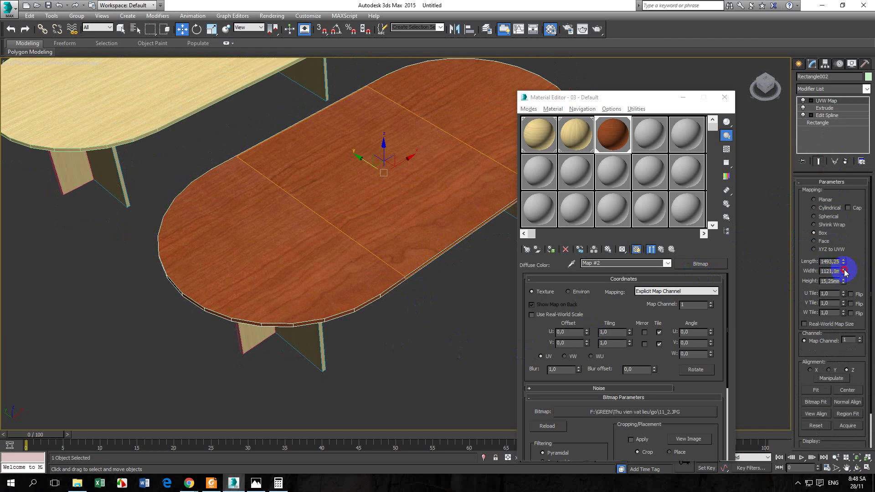
{"action": "left_click_drag", "start_coordinate": [844, 271], "coordinate": [852, 192]}
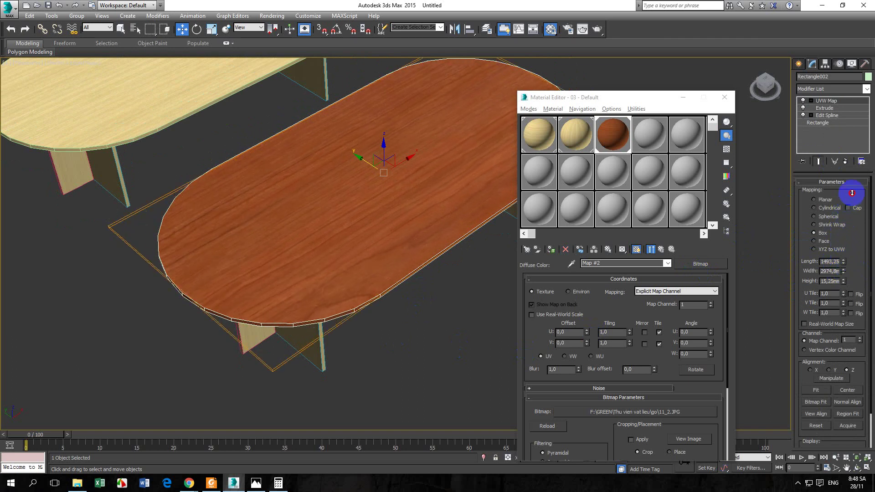
{"action": "left_click", "coordinate": [460, 344]}
{"action": "scroll", "coordinate": [416, 286], "scroll_direction": "down", "scroll_amount": 5}
{"action": "scroll", "coordinate": [428, 294], "scroll_direction": "up", "scroll_amount": 4}
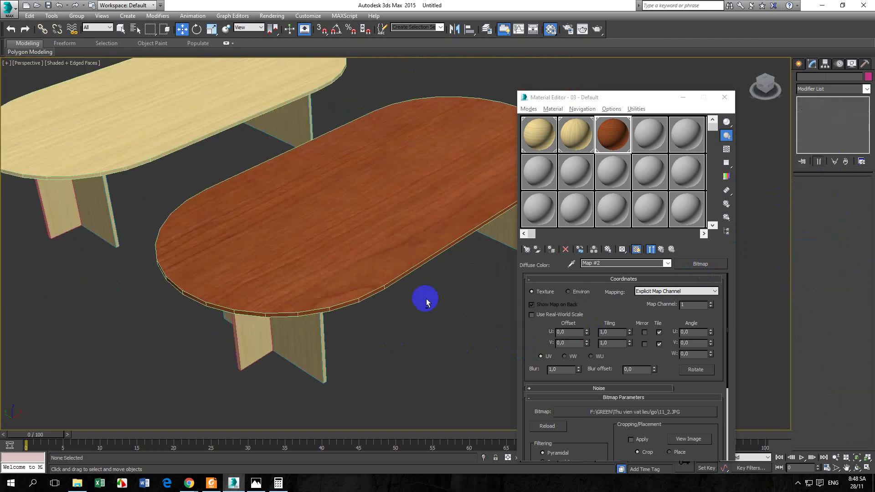
- Copy the reddish-brown tabletop material to the fourth sample slot and name the copy FVDGV
{"action": "middle_click_drag", "start_coordinate": [426, 302], "coordinate": [408, 279], "text": "alt"}
{"action": "left_click_drag", "start_coordinate": [597, 188], "coordinate": [646, 135]}
{"action": "type", "text": "FVDGV"}
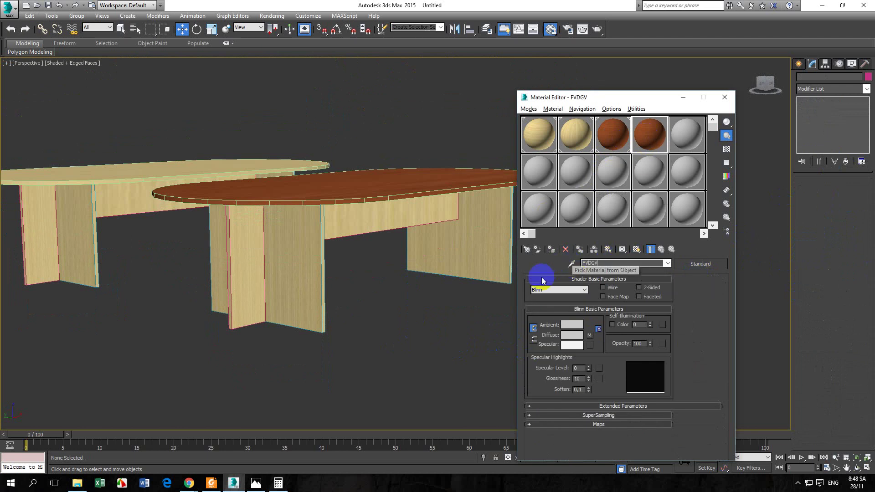
- Apply the FVDGV material to the duplicate table's leg panels and the beam beneath its tabletop
{"action": "left_click_drag", "start_coordinate": [646, 133], "coordinate": [477, 236]}
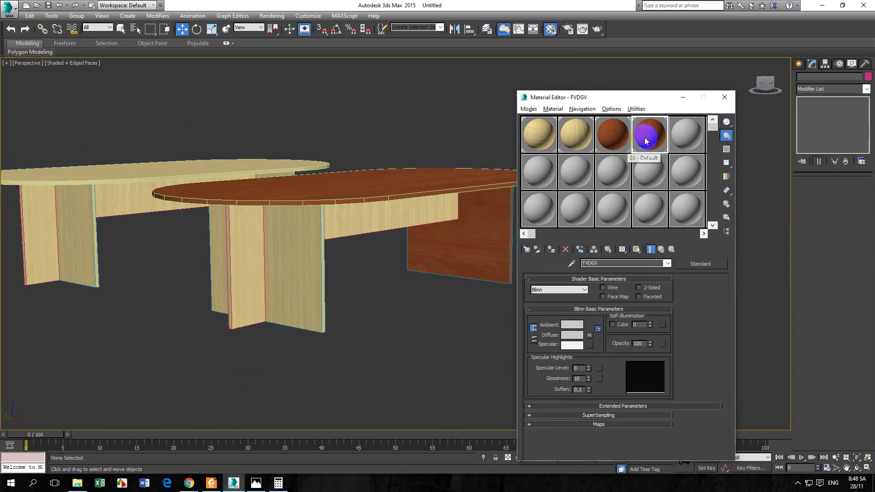
{"action": "left_click_drag", "start_coordinate": [647, 133], "coordinate": [253, 264]}
{"action": "middle_click_drag", "start_coordinate": [357, 296], "coordinate": [285, 287], "text": "alt"}
{"action": "left_click_drag", "start_coordinate": [633, 145], "coordinate": [336, 218]}
{"action": "middle_click_drag", "start_coordinate": [266, 260], "coordinate": [401, 283], "text": "alt"}
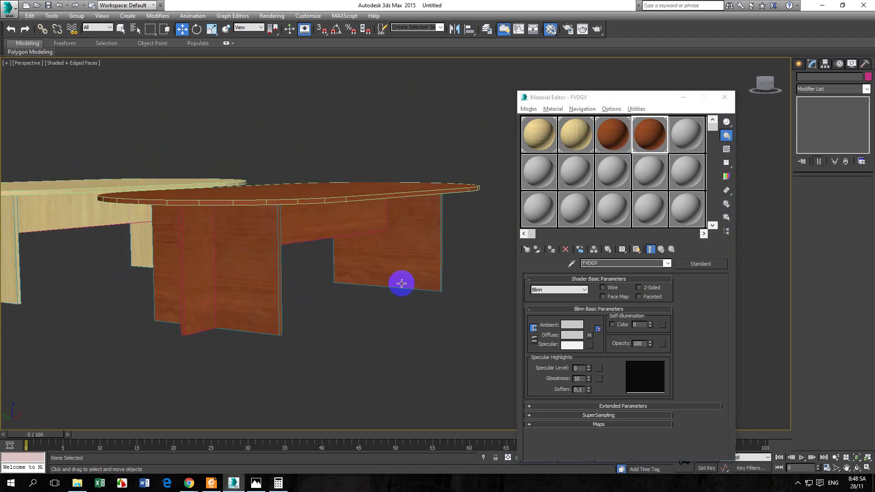
{"action": "middle_click_drag", "start_coordinate": [357, 332], "coordinate": [381, 322], "text": "alt"}
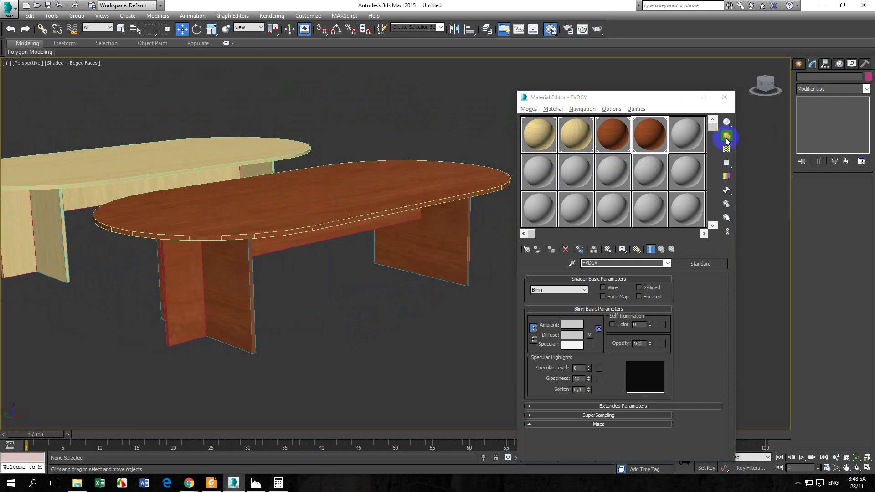
- Set the FVDGV material's specular level to 101 and its glossiness to 42
{"action": "left_click", "coordinate": [728, 100]}
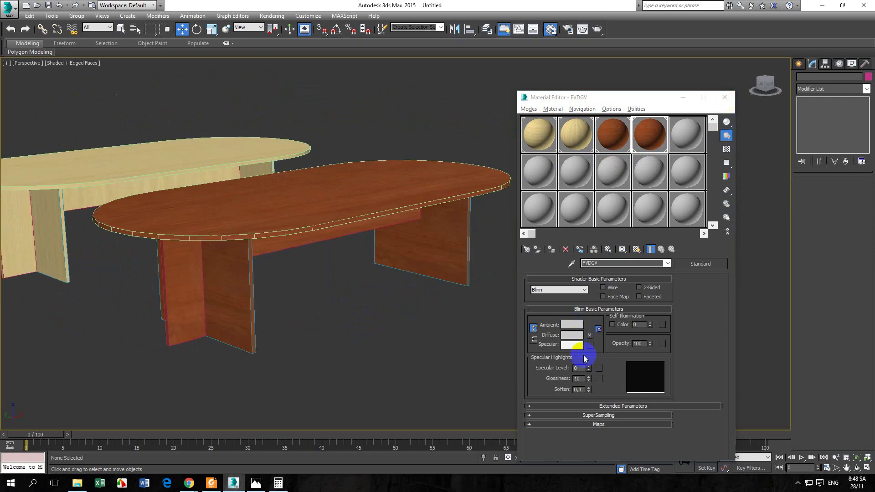
{"action": "left_click", "coordinate": [588, 369]}
{"action": "left_click_drag", "start_coordinate": [589, 366], "coordinate": [611, 351]}
{"action": "middle_click_drag", "start_coordinate": [408, 337], "coordinate": [421, 299], "text": "alt"}
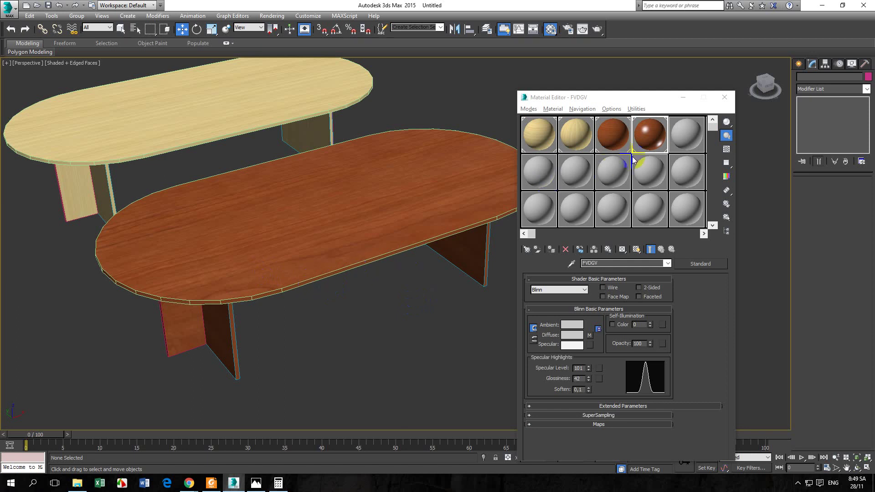
{"action": "left_click", "coordinate": [650, 145]}
- Minimize the Material Editor and inspect both textured tables from several angles
{"action": "middle_click_drag", "start_coordinate": [324, 254], "coordinate": [353, 319], "text": "alt"}
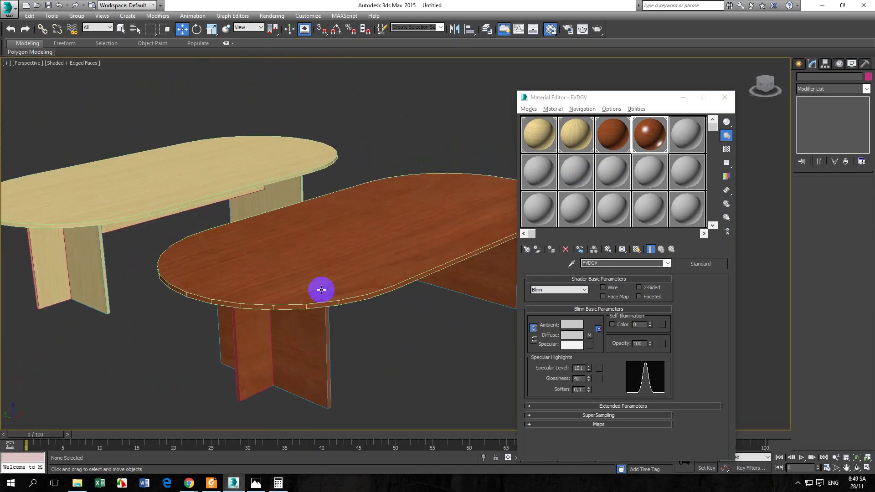
{"action": "mouse_move", "coordinate": [297, 295]}
{"action": "middle_mouse_down", "text": "alt"}
{"action": "mouse_move", "coordinate": [282, 289]}
{"action": "mouse_move", "coordinate": [302, 258]}
{"action": "mouse_move", "coordinate": [303, 280]}
{"action": "middle_mouse_up", "text": "alt"}
{"action": "mouse_move", "coordinate": [376, 252]}
{"action": "middle_mouse_down", "text": "alt"}
{"action": "mouse_move", "coordinate": [336, 233]}
{"action": "mouse_move", "coordinate": [365, 248]}
{"action": "middle_mouse_up", "text": "alt"}
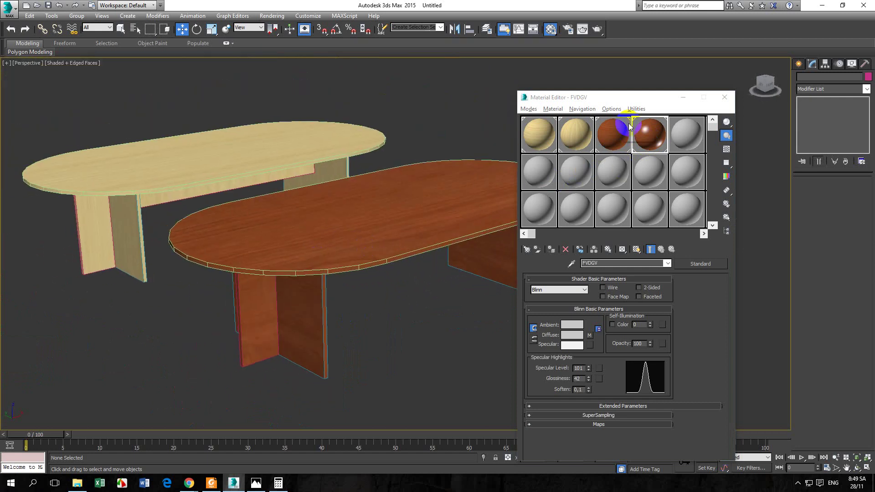
{"action": "left_click", "coordinate": [682, 97]}
{"action": "middle_click_drag", "start_coordinate": [422, 348], "coordinate": [466, 320], "text": "alt"}
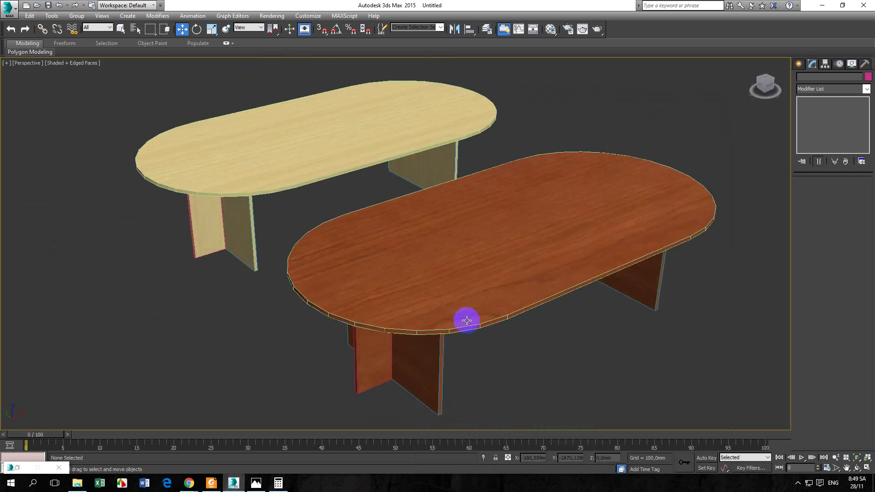